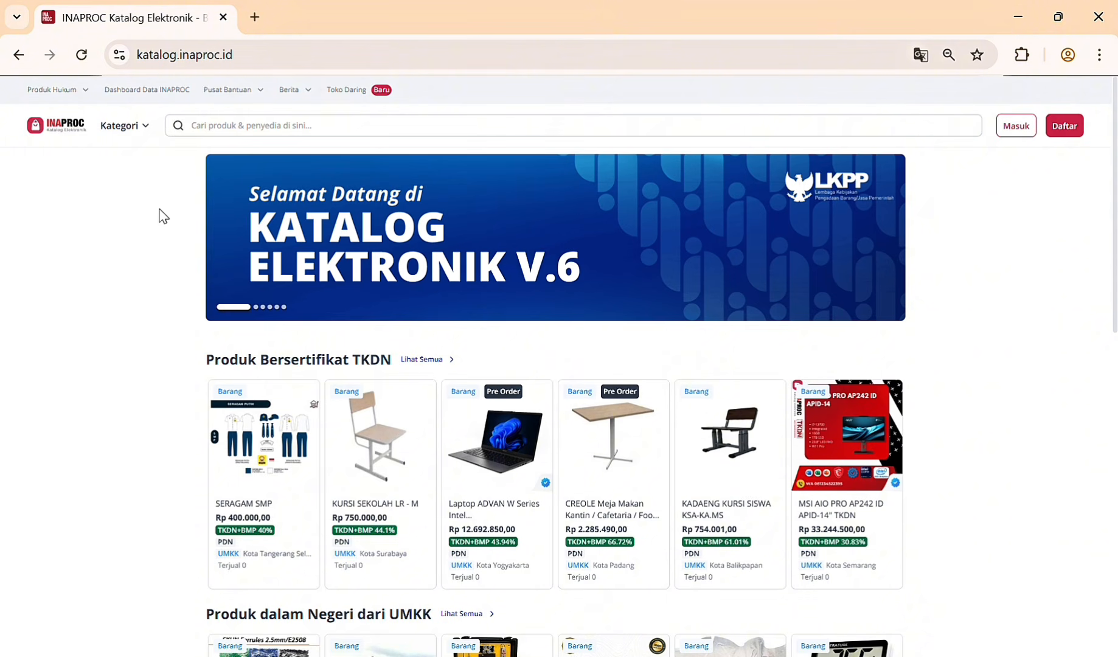
# Browse the product categories under Barang, Digital and Jasa, including the full list of Jasa categories.
pyautogui.click(152, 127)
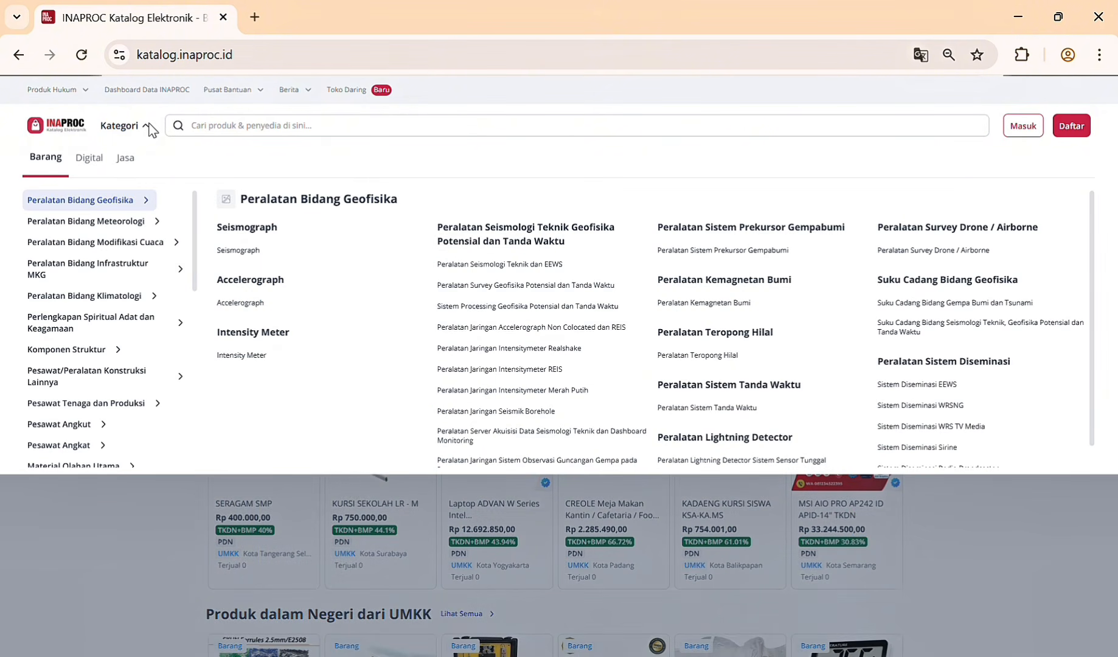
pyautogui.moveTo(196, 240); pyautogui.dragTo(209, 211)
pyautogui.click(93, 163)
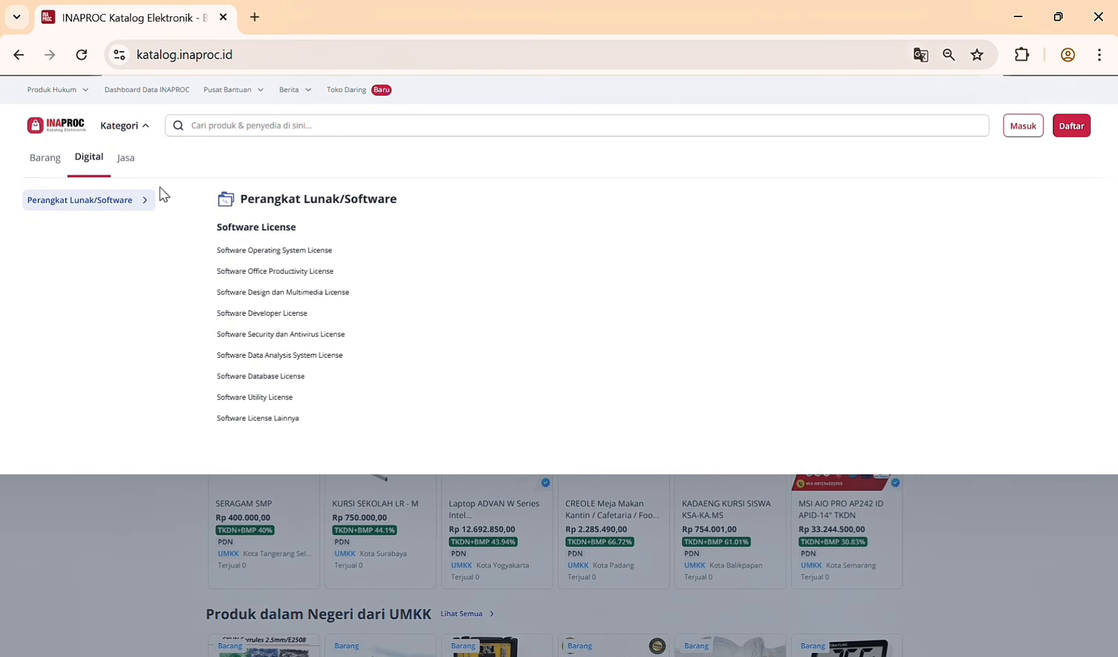
pyautogui.click(130, 169)
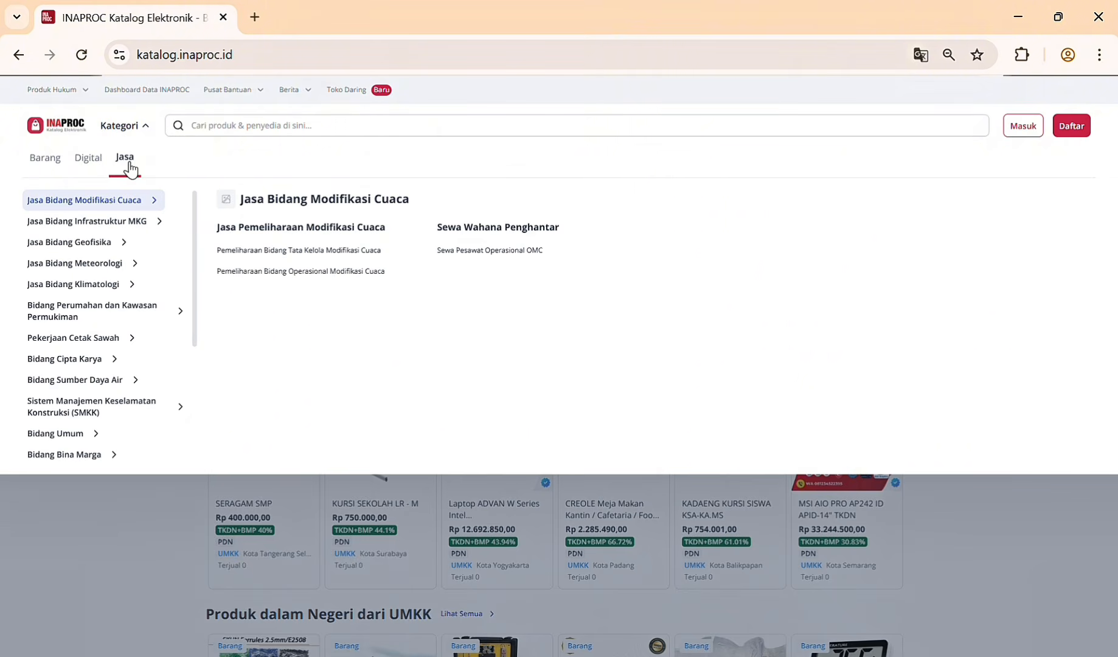
pyautogui.scroll(-4, 192, 280)
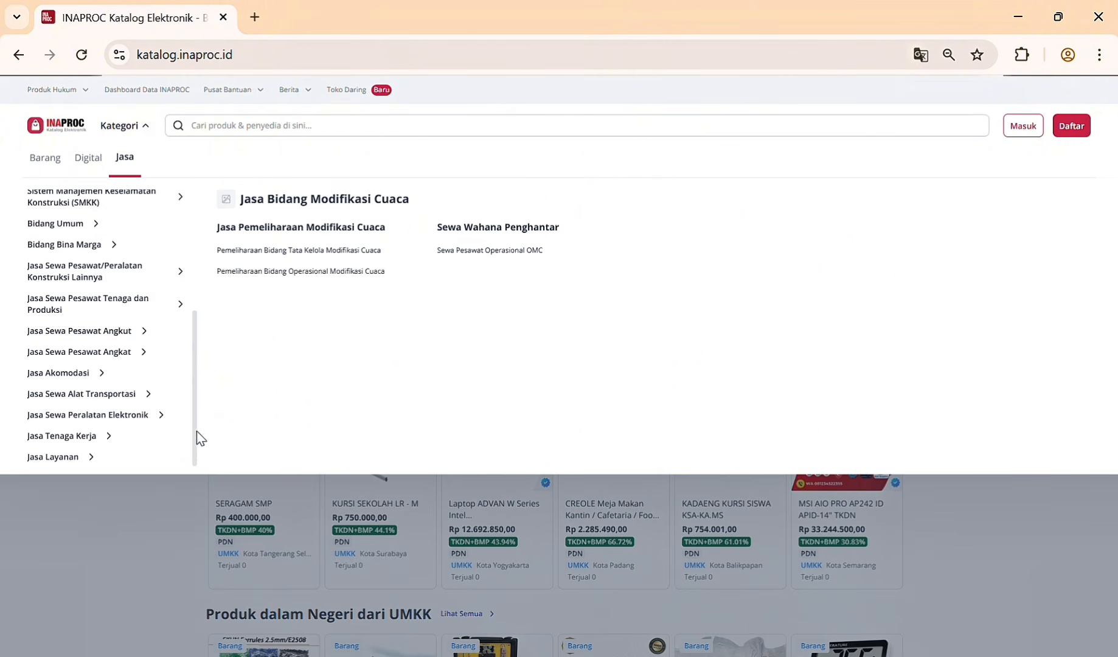
pyautogui.scroll(5, 201, 438)
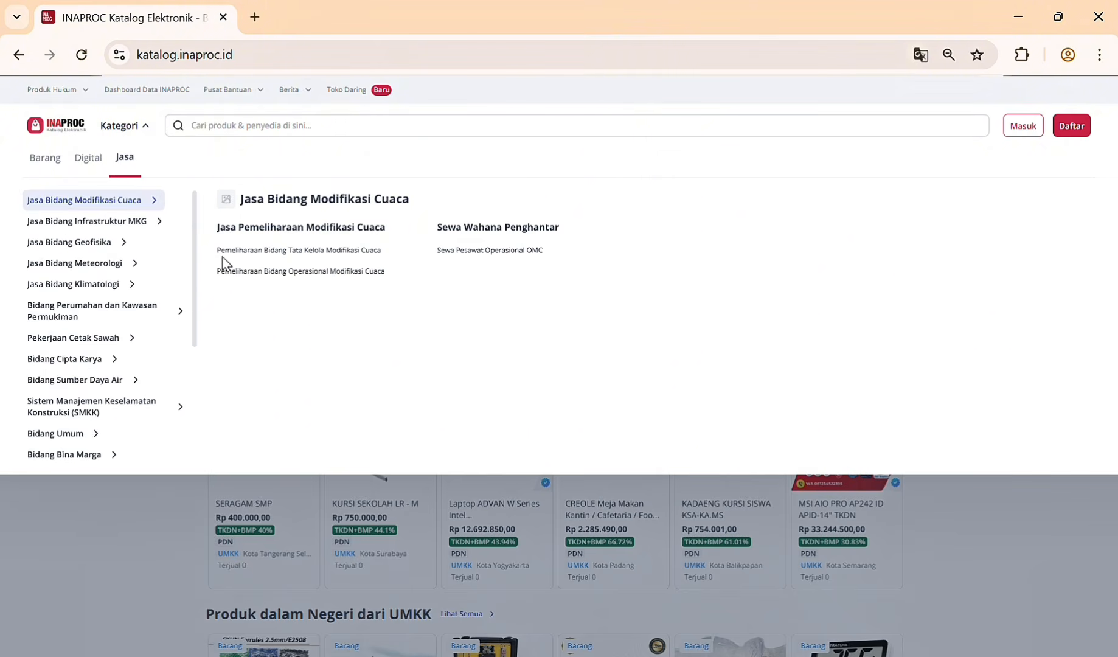
# Search the catalogue for "laptop".
pyautogui.click(251, 128)
pyautogui.click(254, 131)
pyautogui.write('lap')
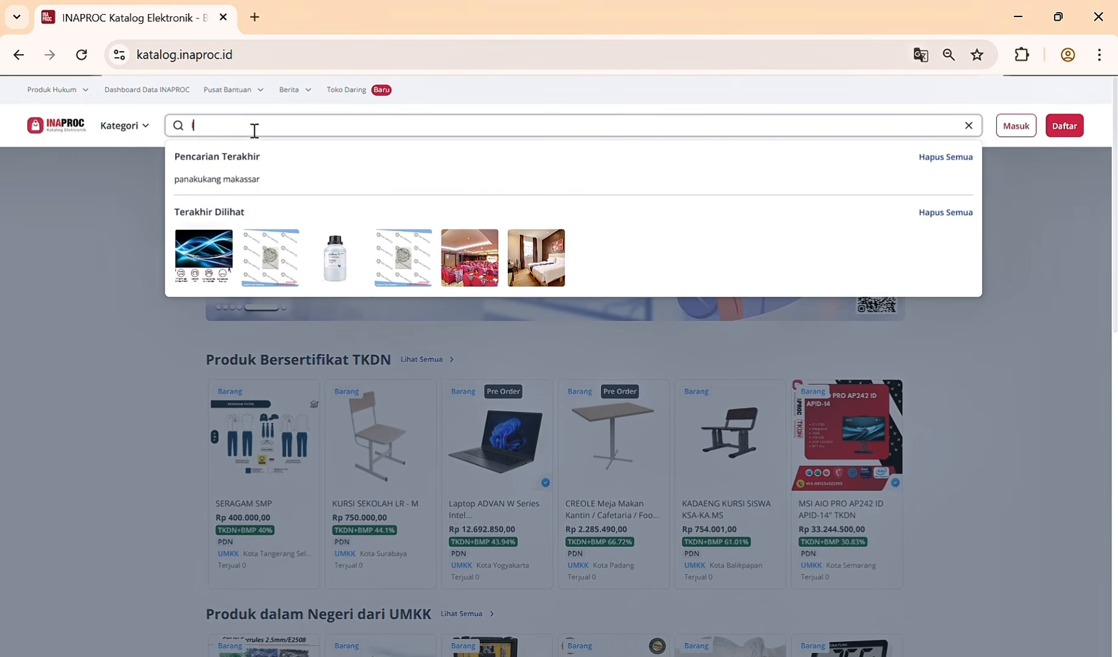
pyautogui.write('to')
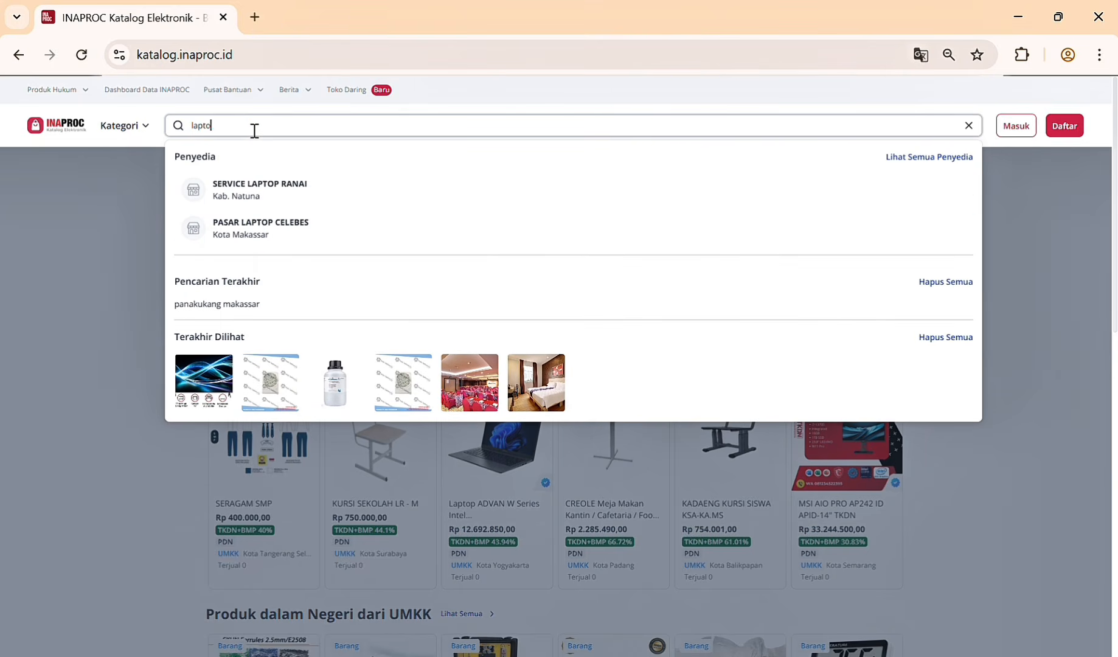
pyautogui.write('p')
pyautogui.press('Return')
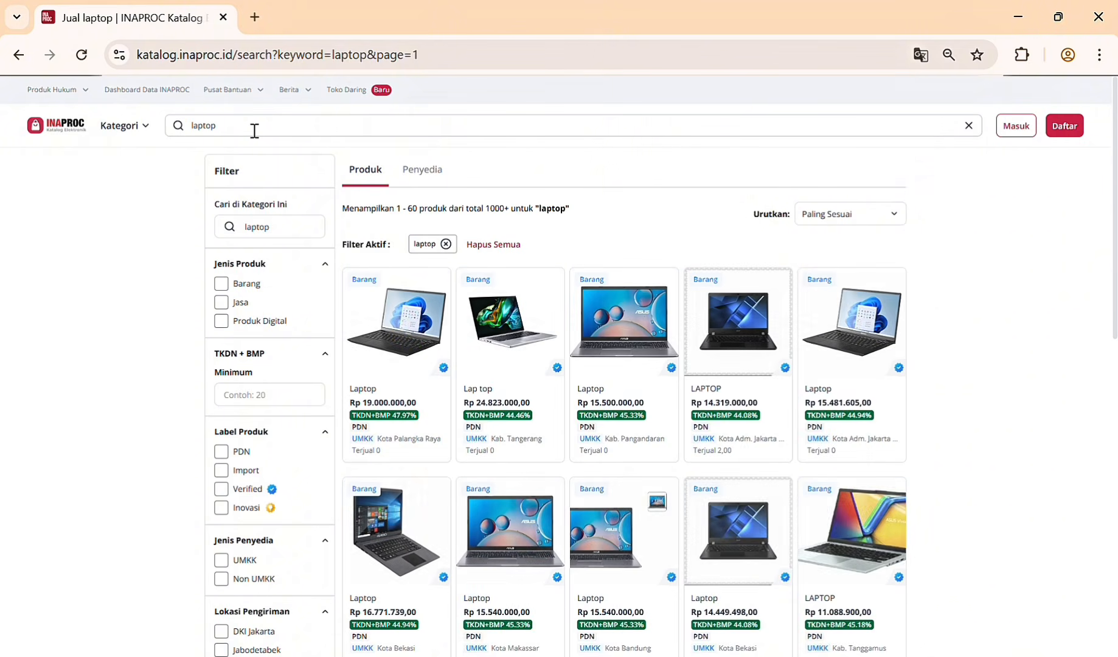
# Filter the laptop results to product type Barang, minimum TKDN + BMP 40, and the labels PDN and Verified.
pyautogui.click(222, 284)
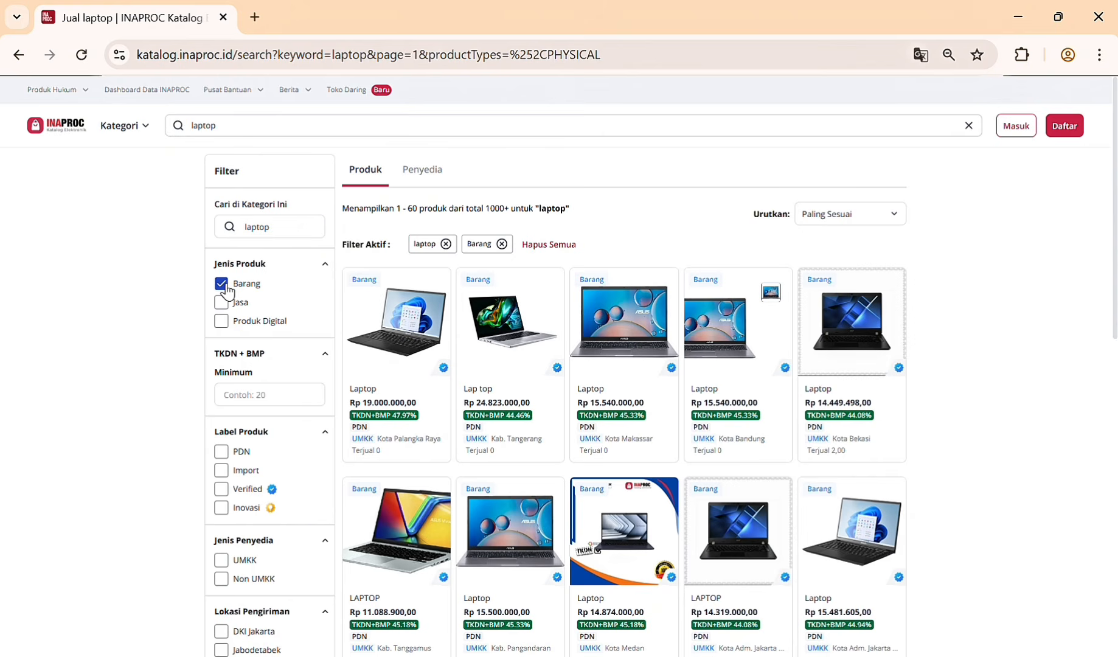
pyautogui.click(271, 405)
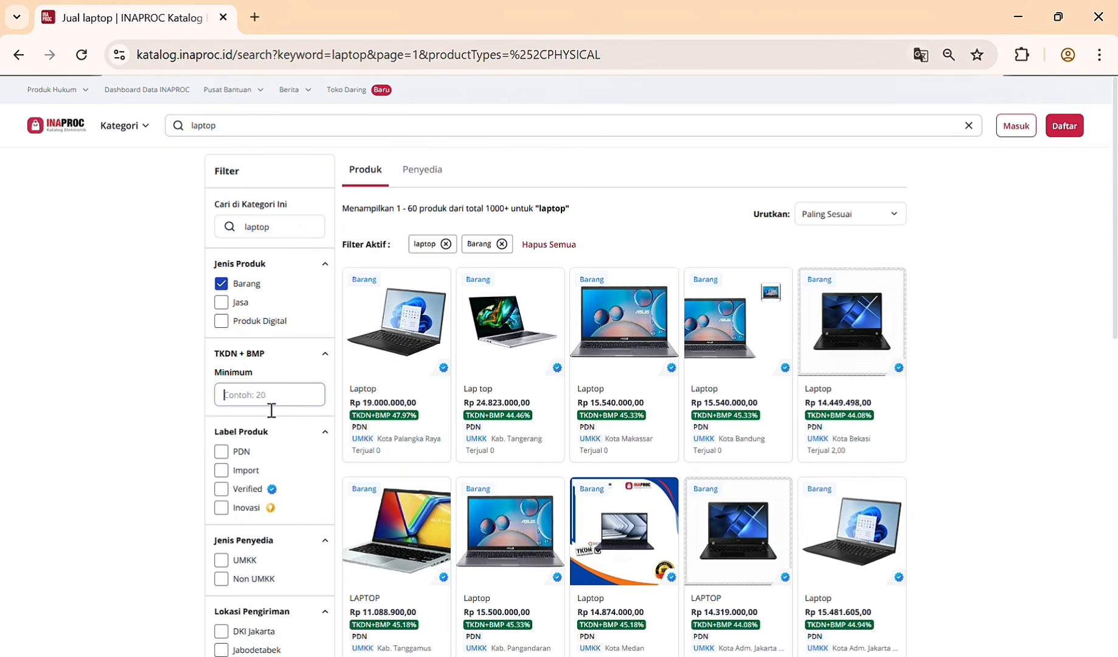
pyautogui.write('40')
pyautogui.click(225, 457)
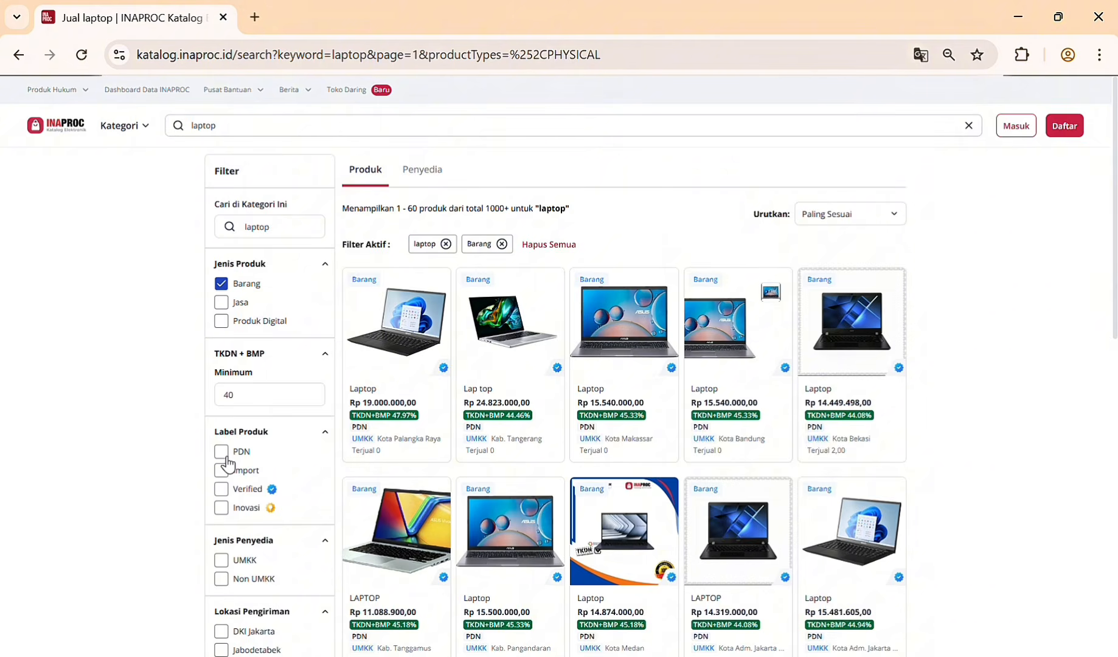
pyautogui.click(222, 452)
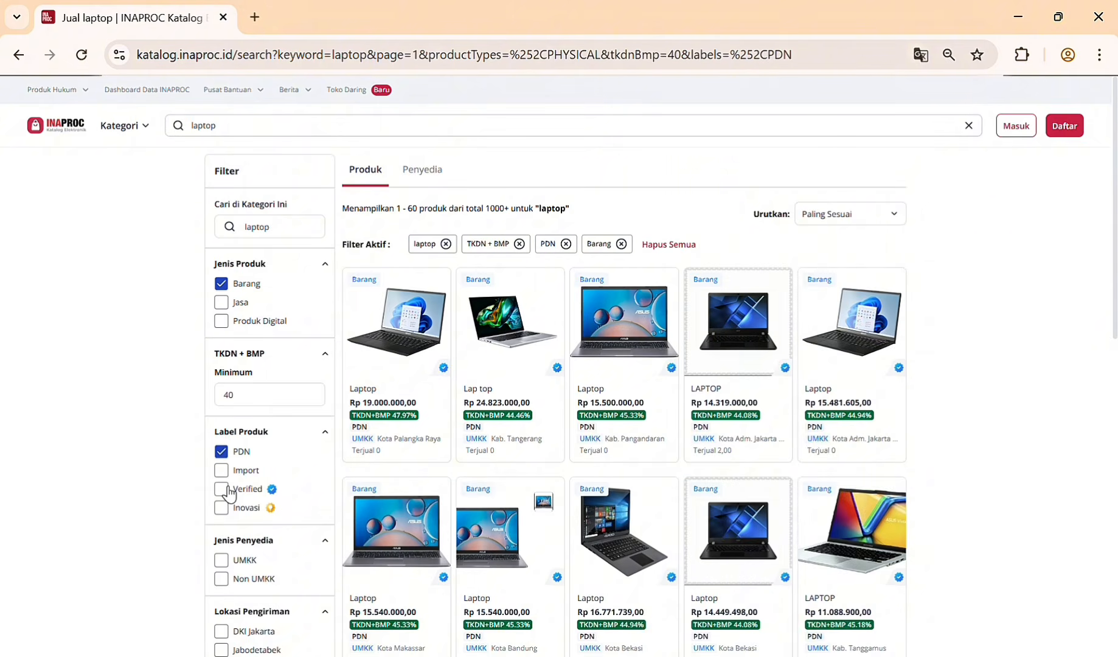
pyautogui.click(226, 490)
# Limit the results to UMKK providers and apply Kab. Polewali Mandar as the shipping location.
pyautogui.scroll(-1, 334, 389)
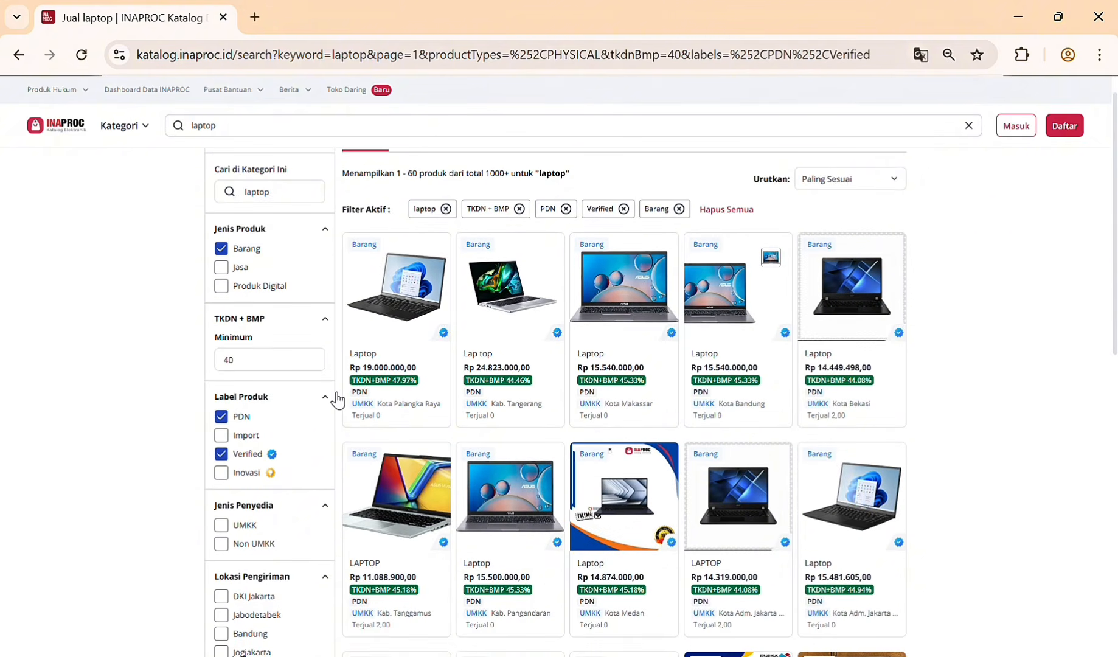
pyautogui.scroll(-4, 334, 395)
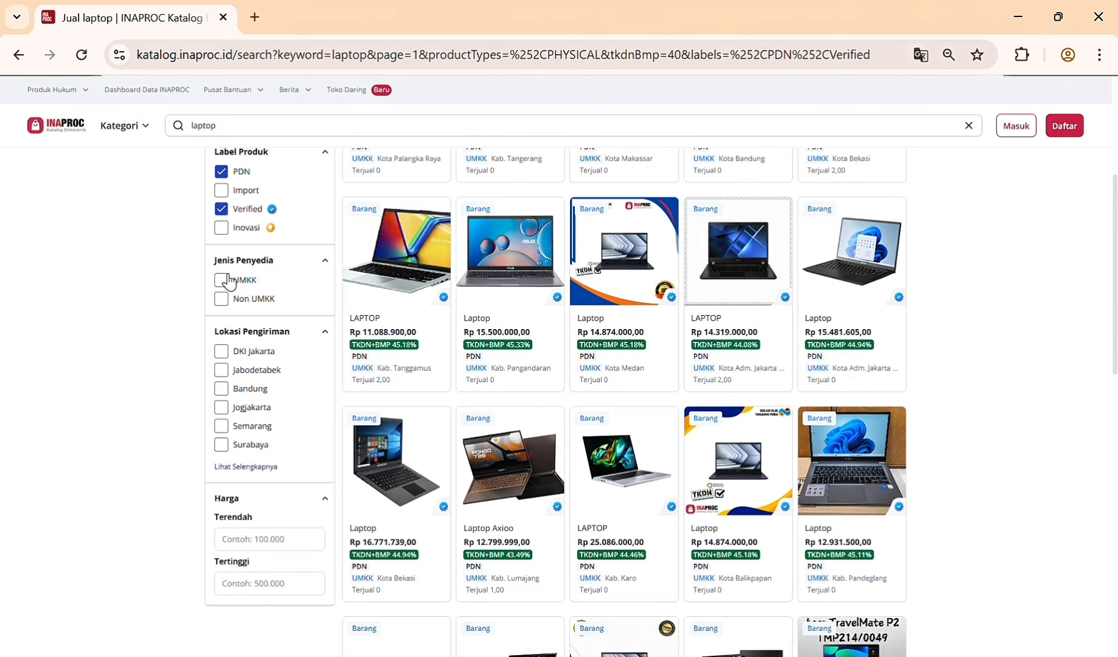
pyautogui.scroll(-1, 229, 283)
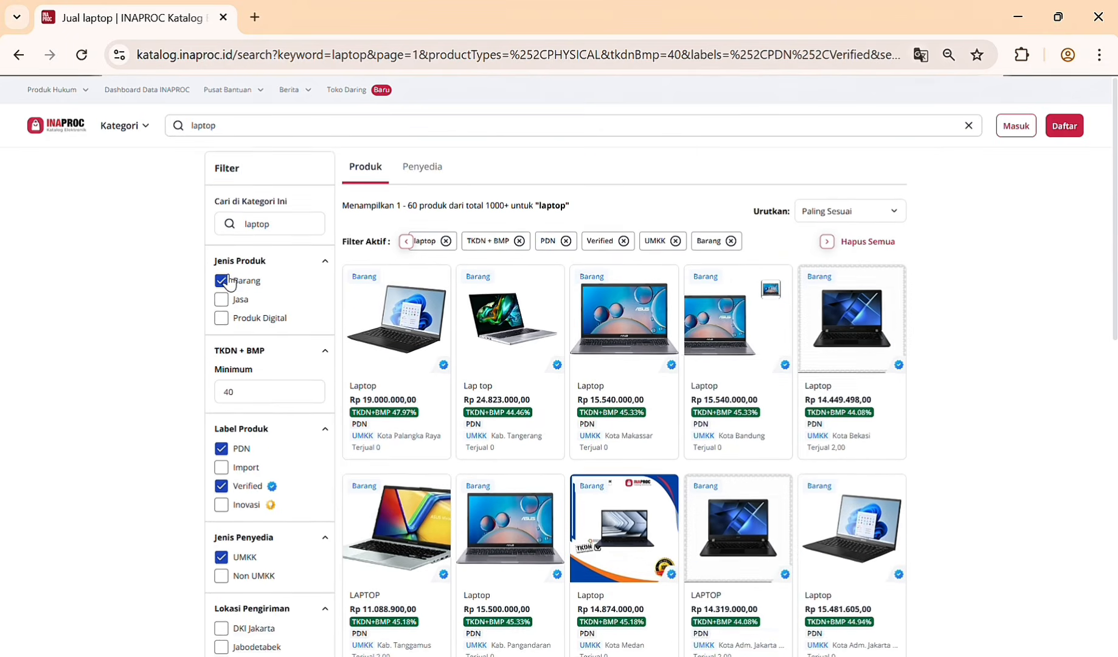
pyautogui.scroll(-5, 230, 283)
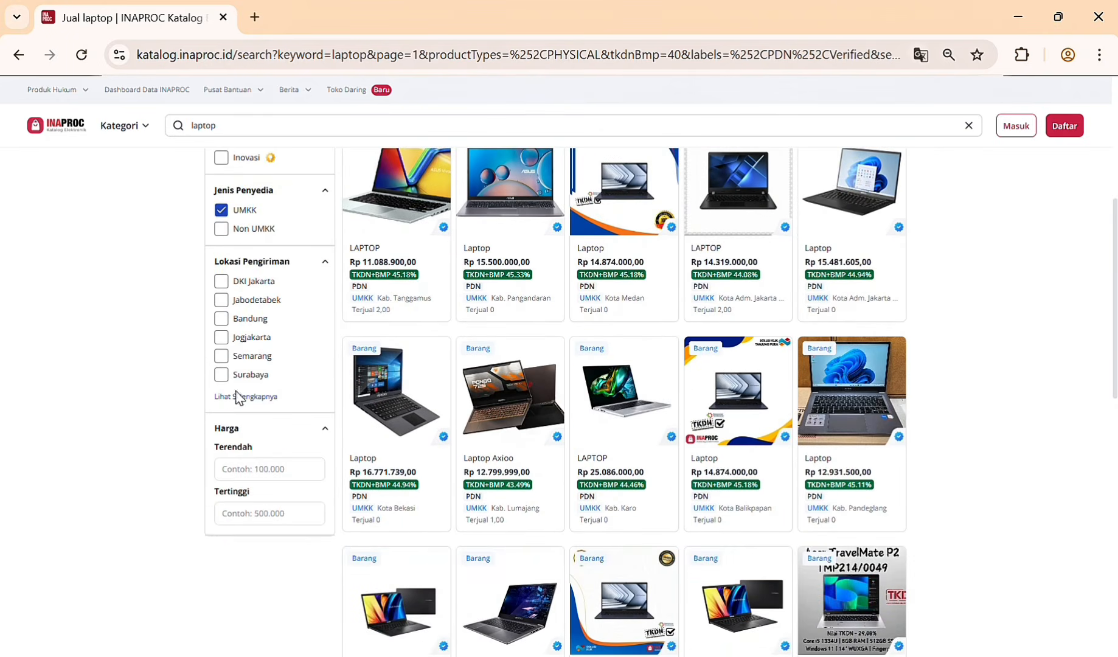
pyautogui.click(243, 398)
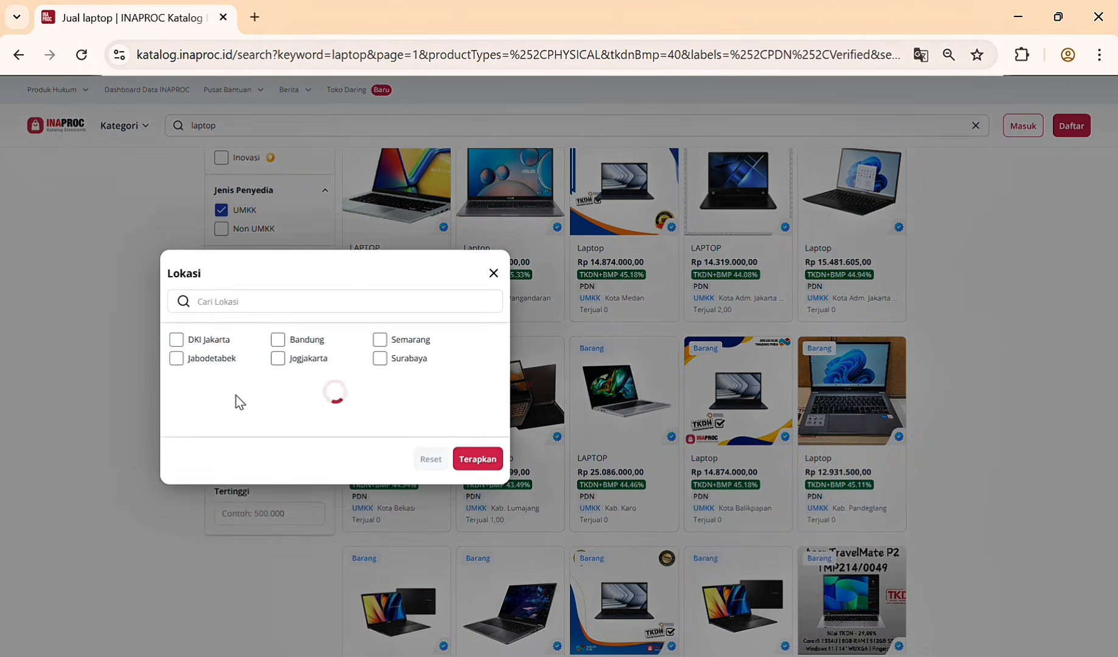
pyautogui.click(227, 298)
pyautogui.write('polewa')
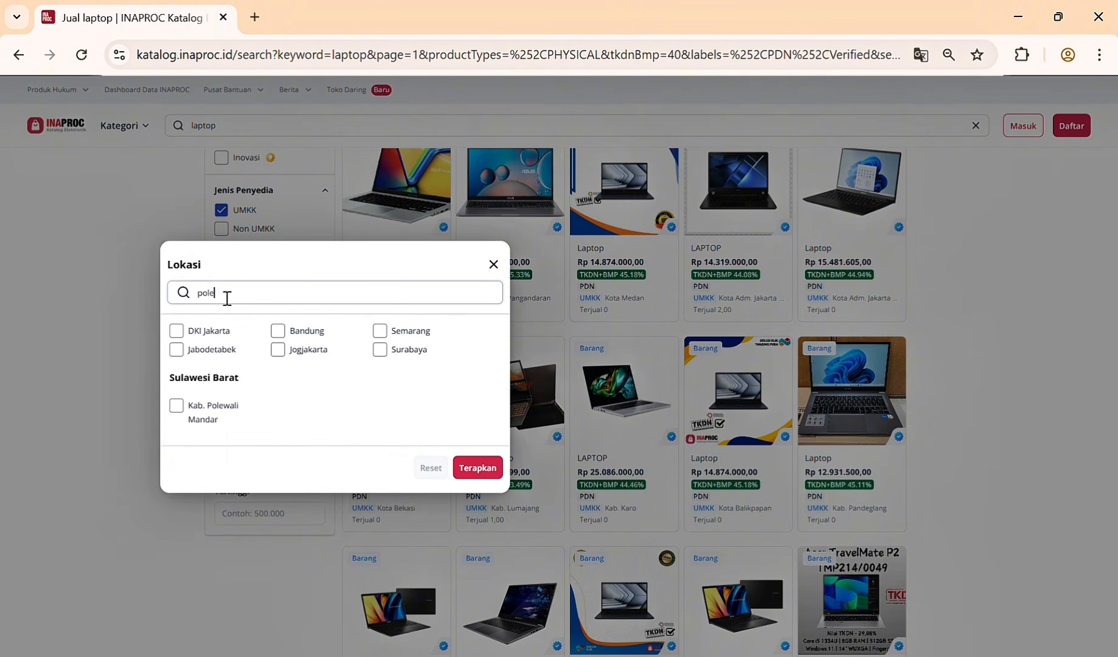
pyautogui.click(176, 405)
pyautogui.click(472, 475)
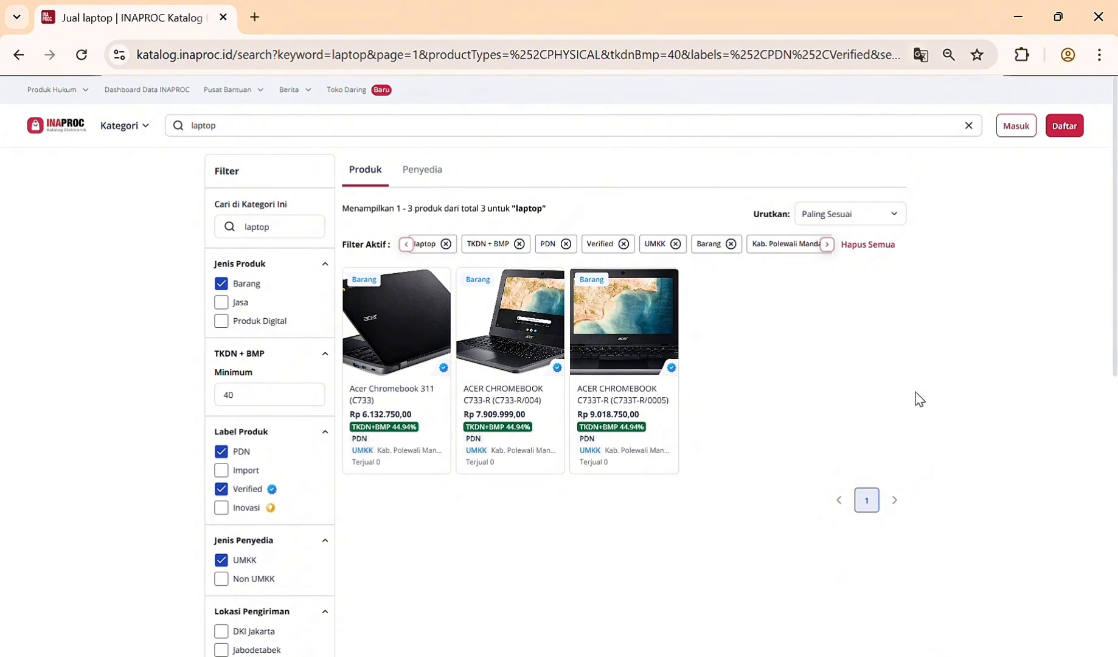
# Show the providers matching the laptop search, and open the login page ready for entering the personal e-mail.
pyautogui.click(439, 188)
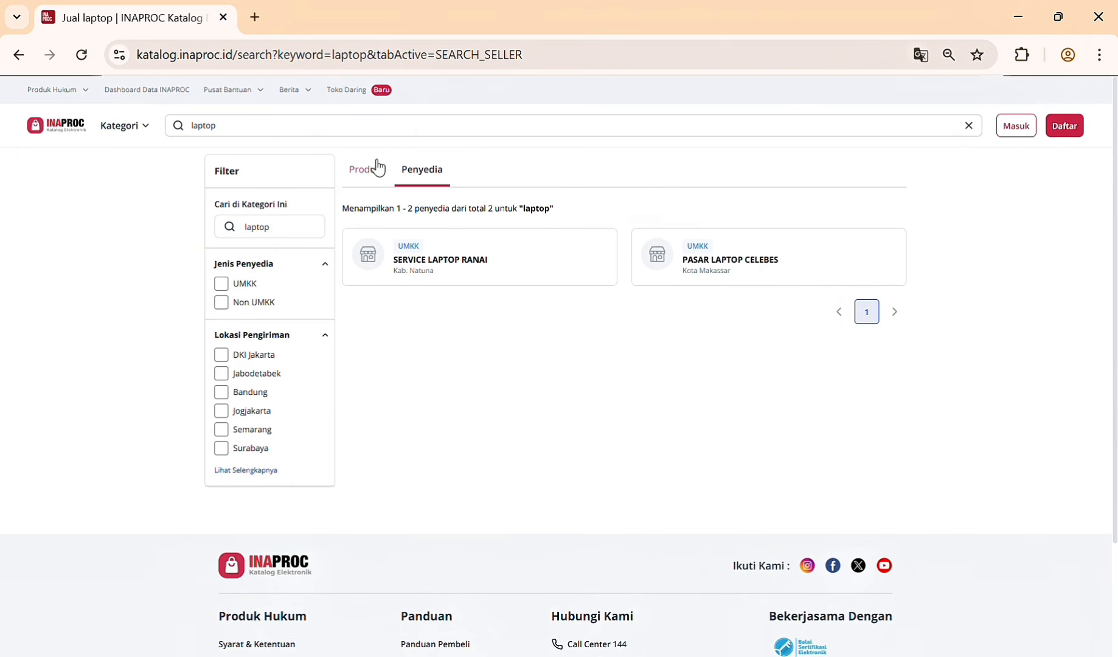
pyautogui.click(1024, 141)
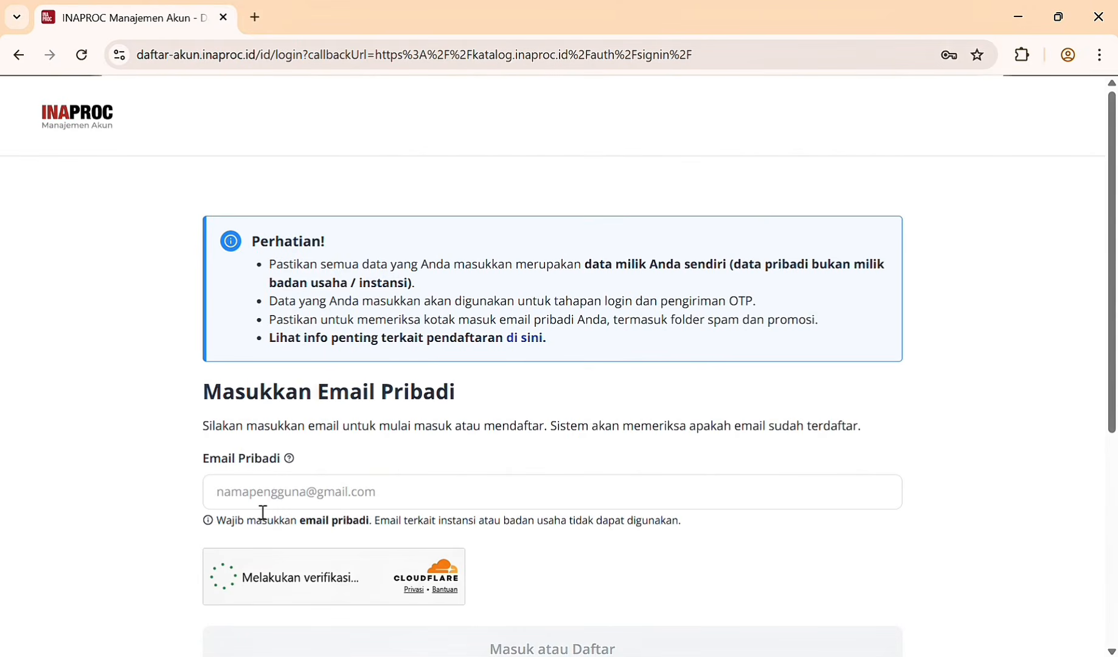
pyautogui.click(241, 491)
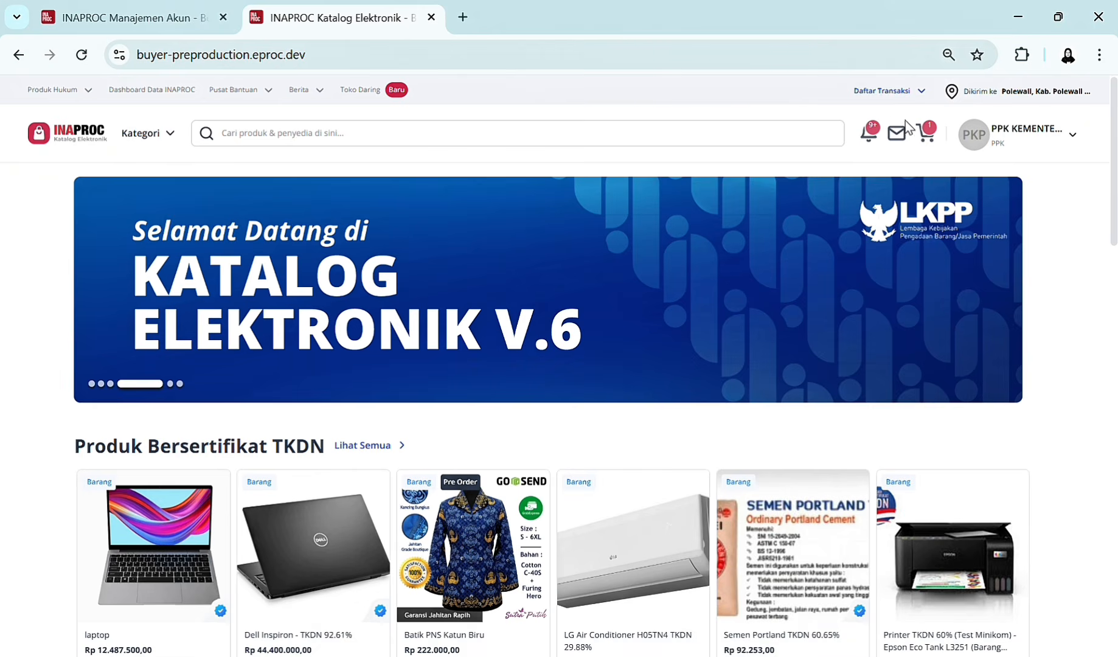
# Review the transaction pages for Negosiasi, Persetujuan PPK, Pesanan and Chat.
pyautogui.click(881, 97)
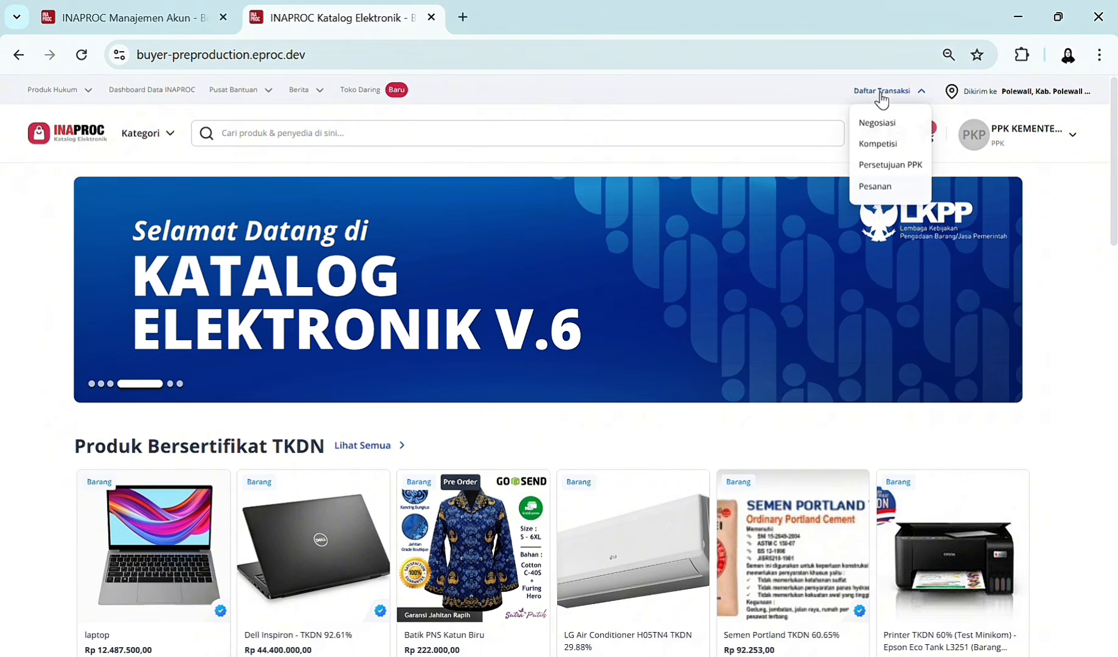
pyautogui.click(882, 124)
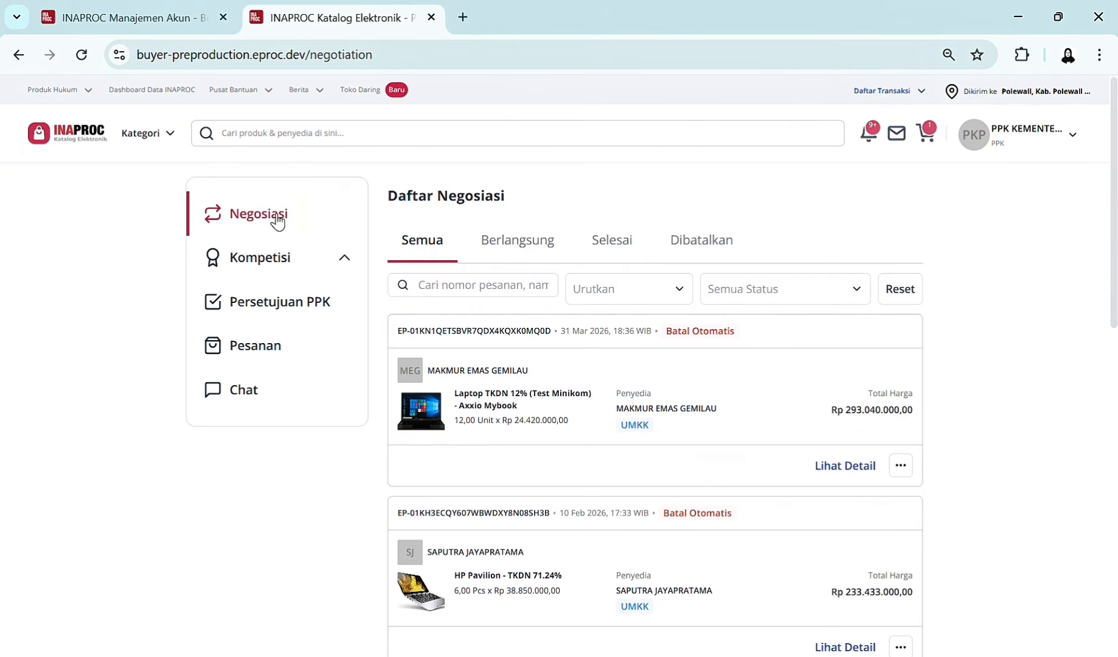
pyautogui.click(247, 315)
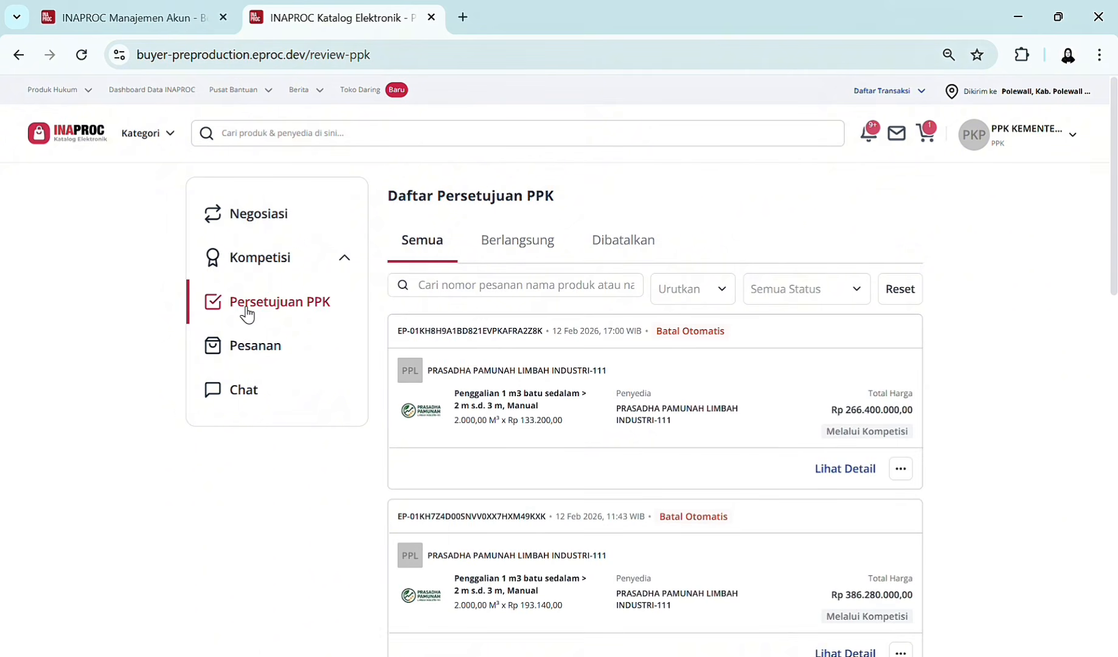
pyautogui.click(247, 350)
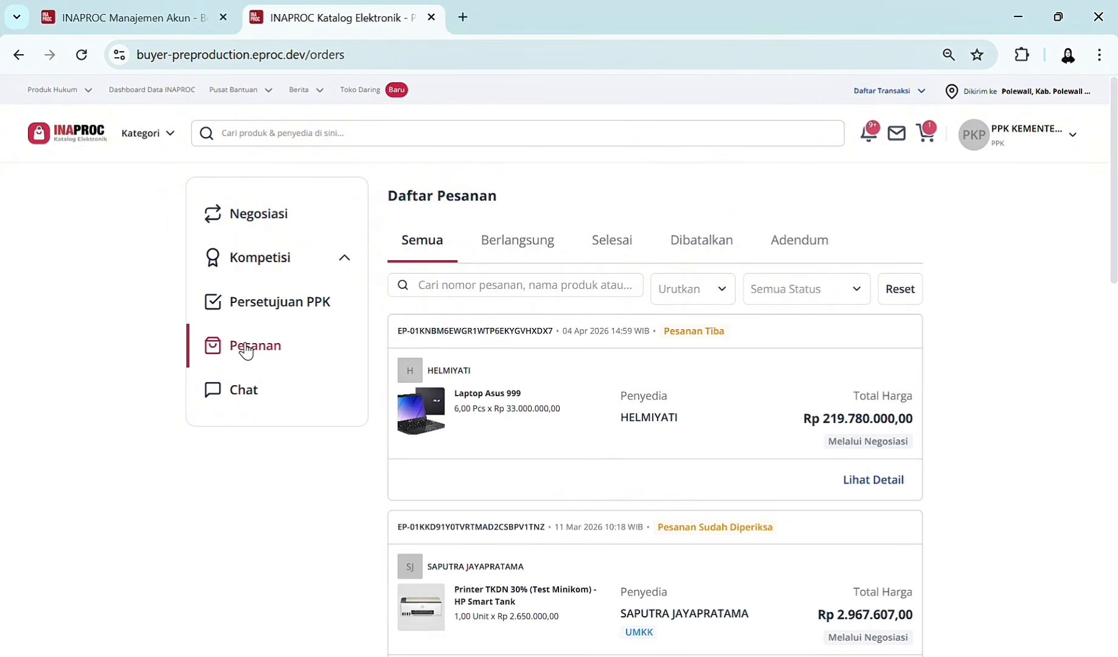
pyautogui.click(235, 392)
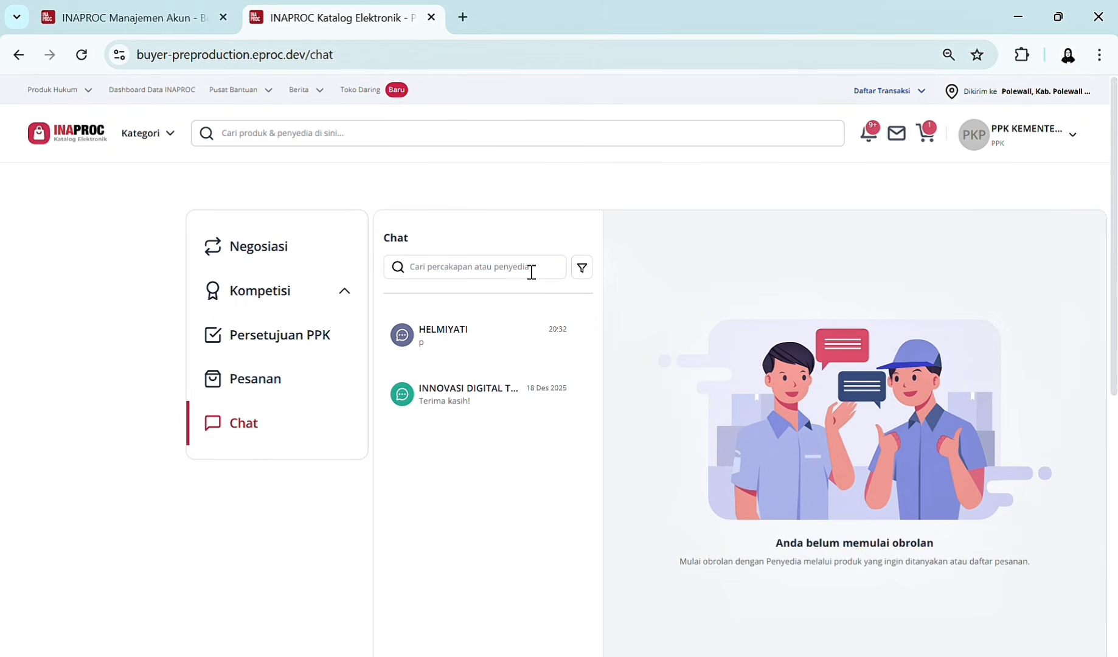
# Check the account's notifications, close them, and open the shopping cart.
pyautogui.click(876, 134)
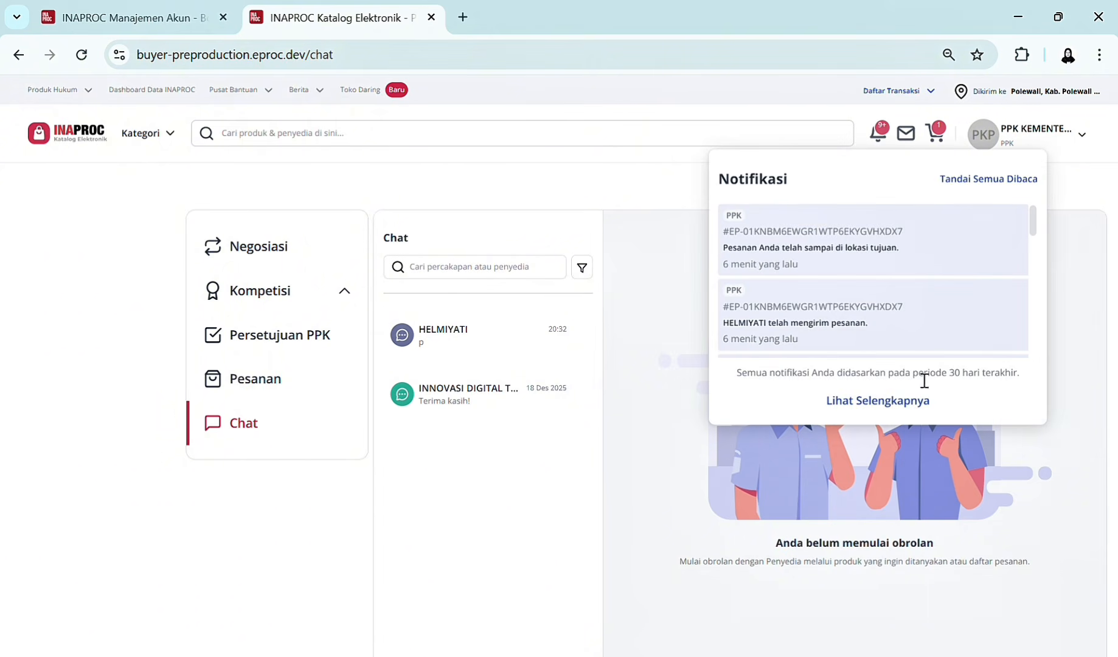
pyautogui.click(908, 142)
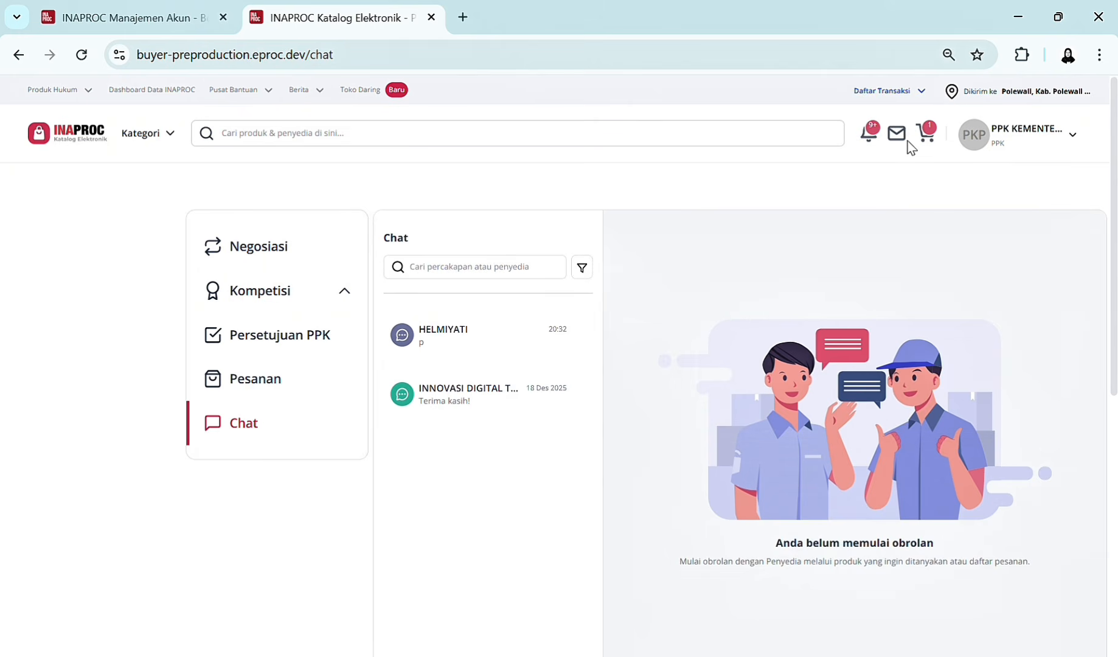
pyautogui.click(928, 133)
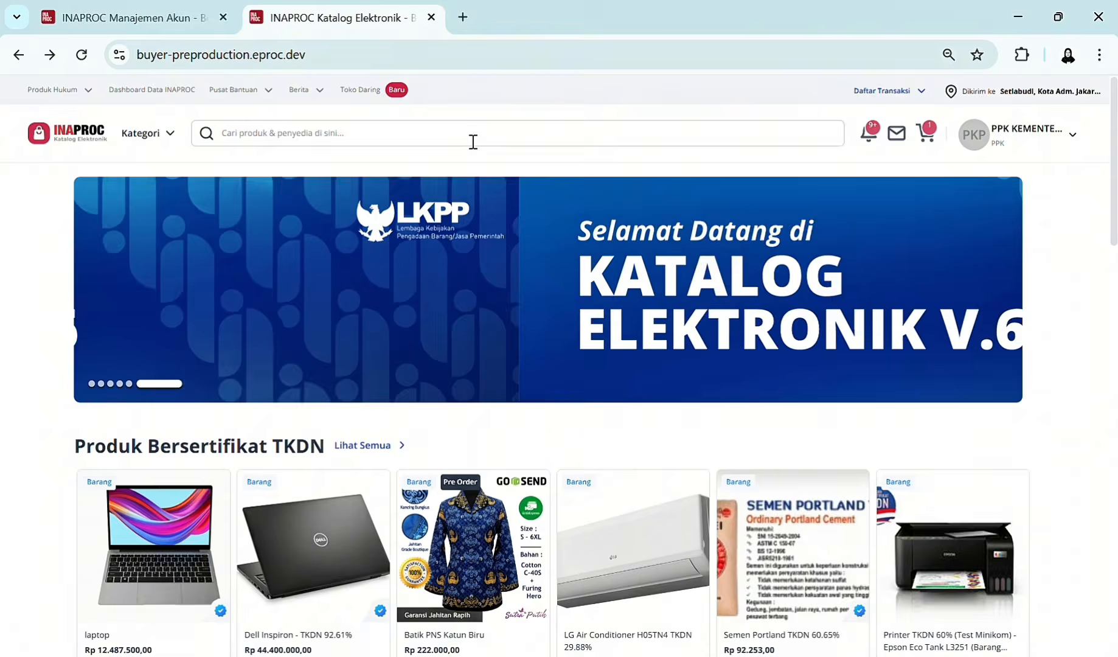
# Search the catalogue for "LAPTOP ASUS" and browse the matching products.
pyautogui.click(473, 142)
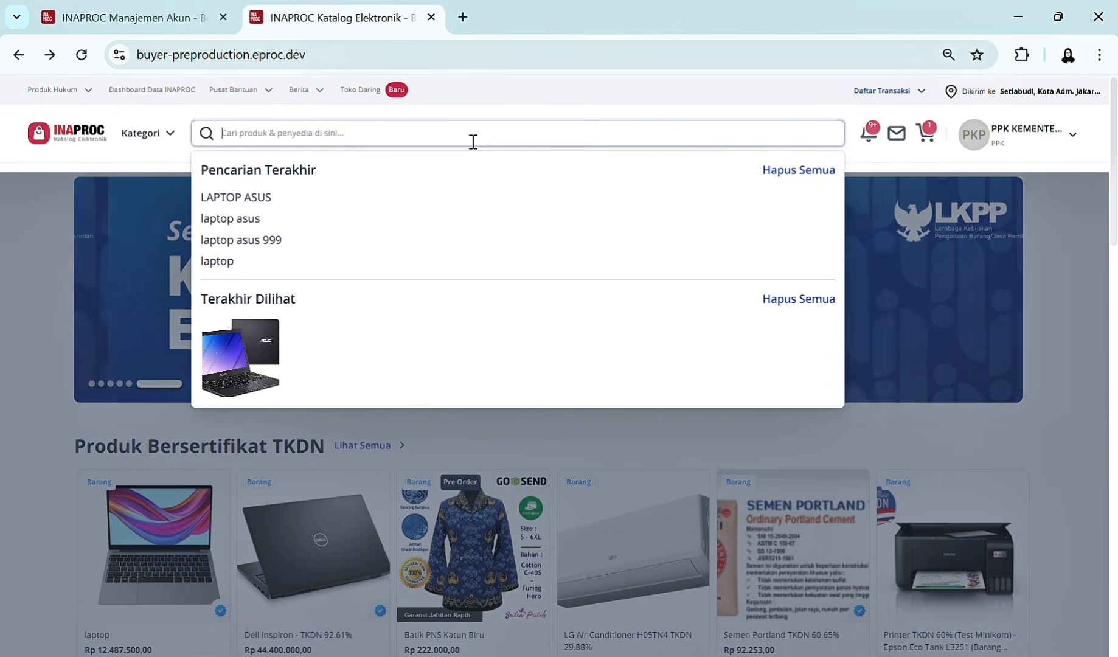
pyautogui.write('LAP')
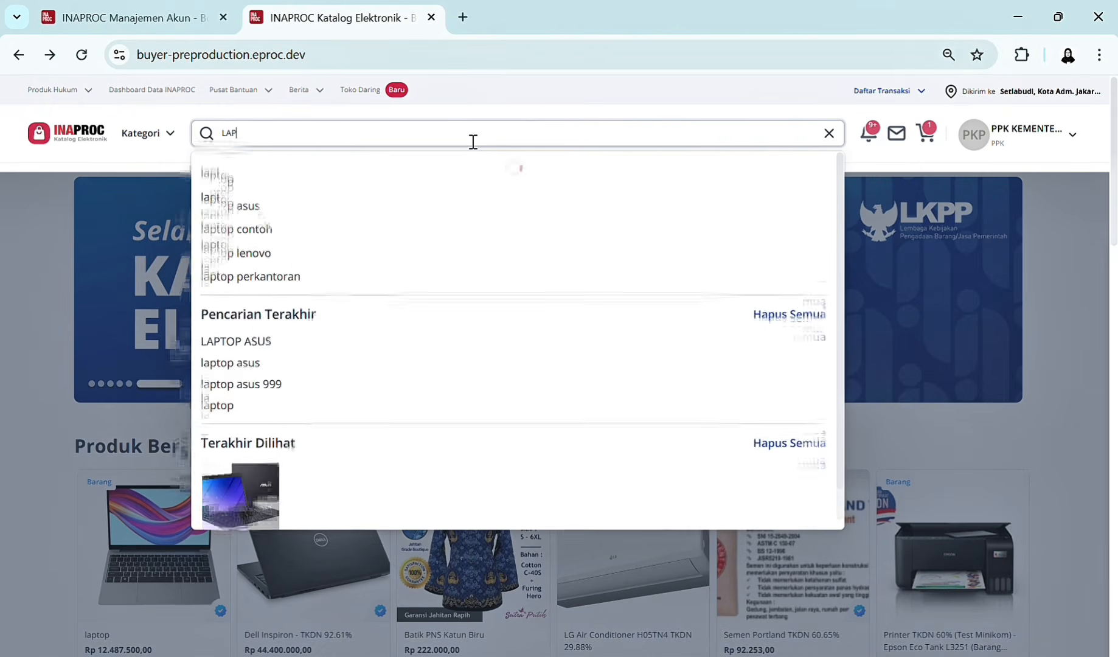
pyautogui.write('TOP ASUS')
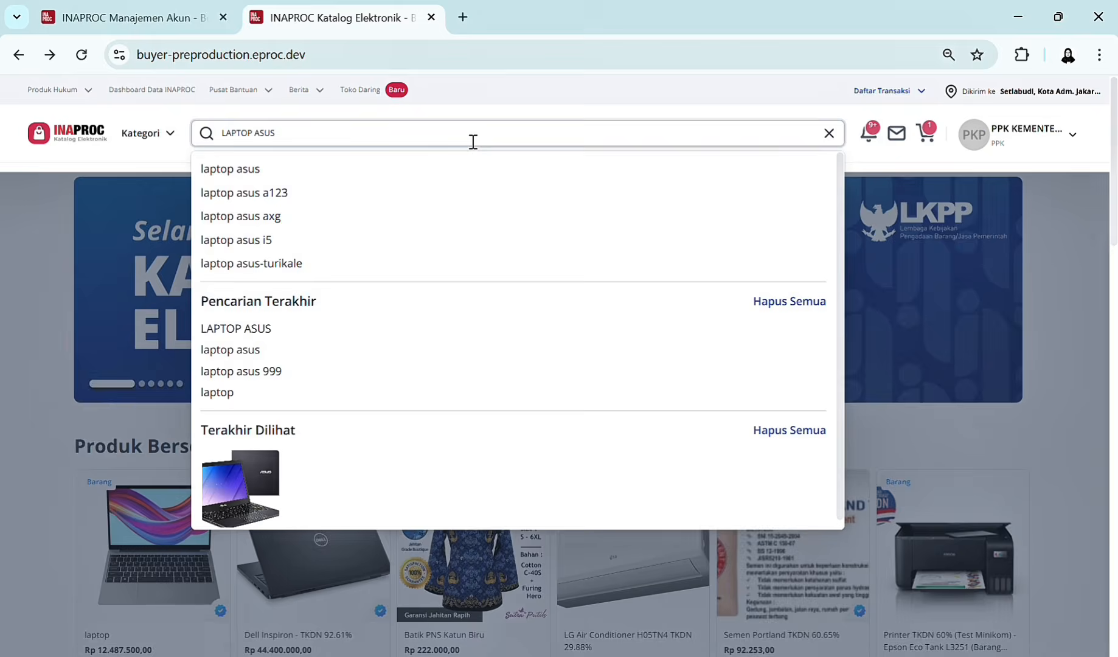
pyautogui.press('Return')
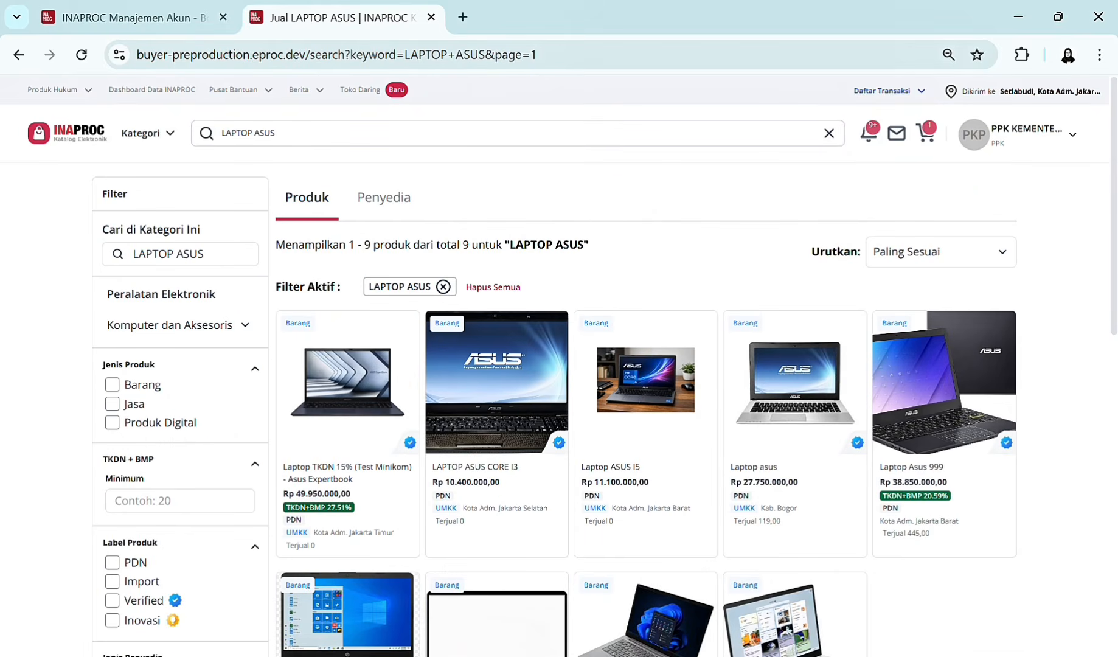
pyautogui.scroll(-2, 604, 352)
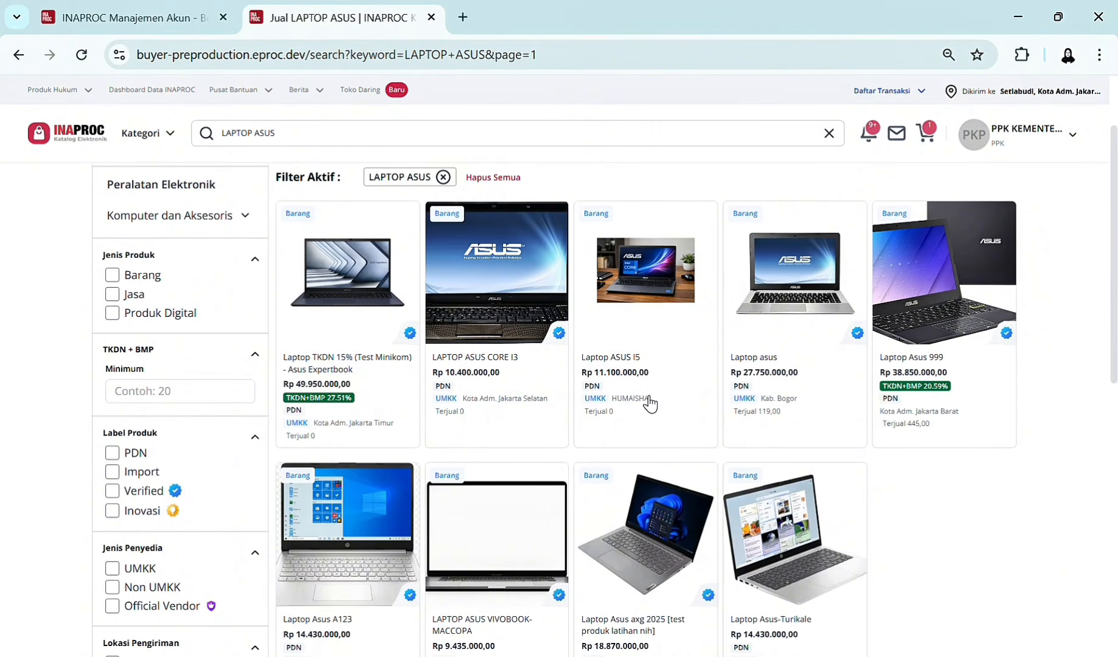
# Open the Laptop Asus 999 product from the search results and review its delivery, TKDN and specification details.
pyautogui.scroll(1, 938, 400)
pyautogui.click(935, 366)
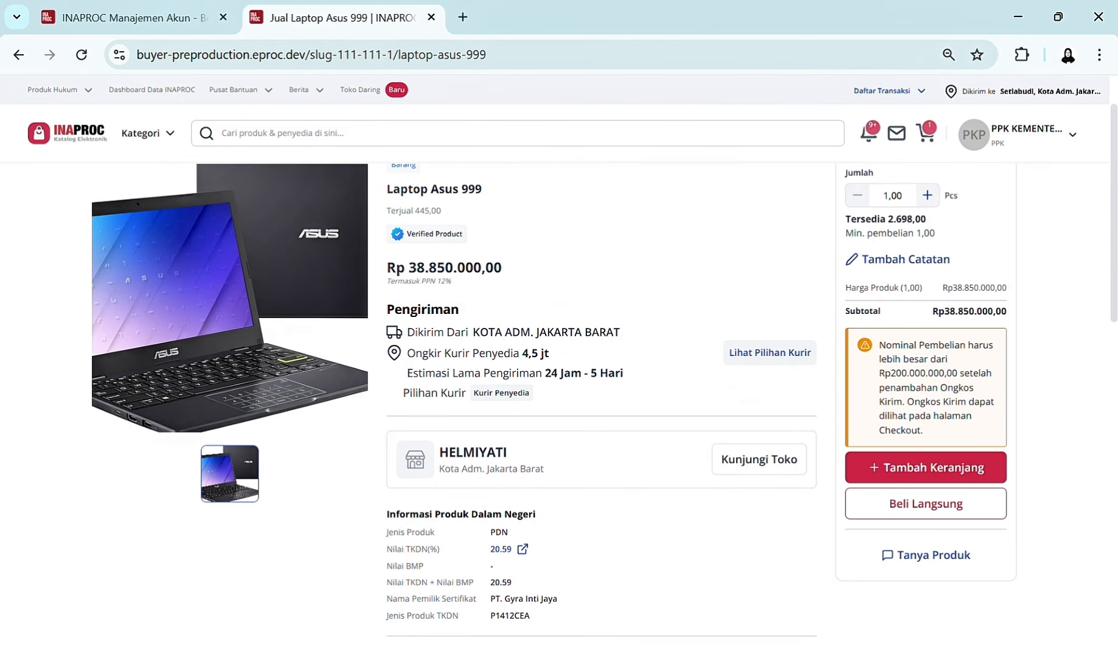
pyautogui.scroll(-3, 601, 395)
pyautogui.scroll(-8, 1113, 447)
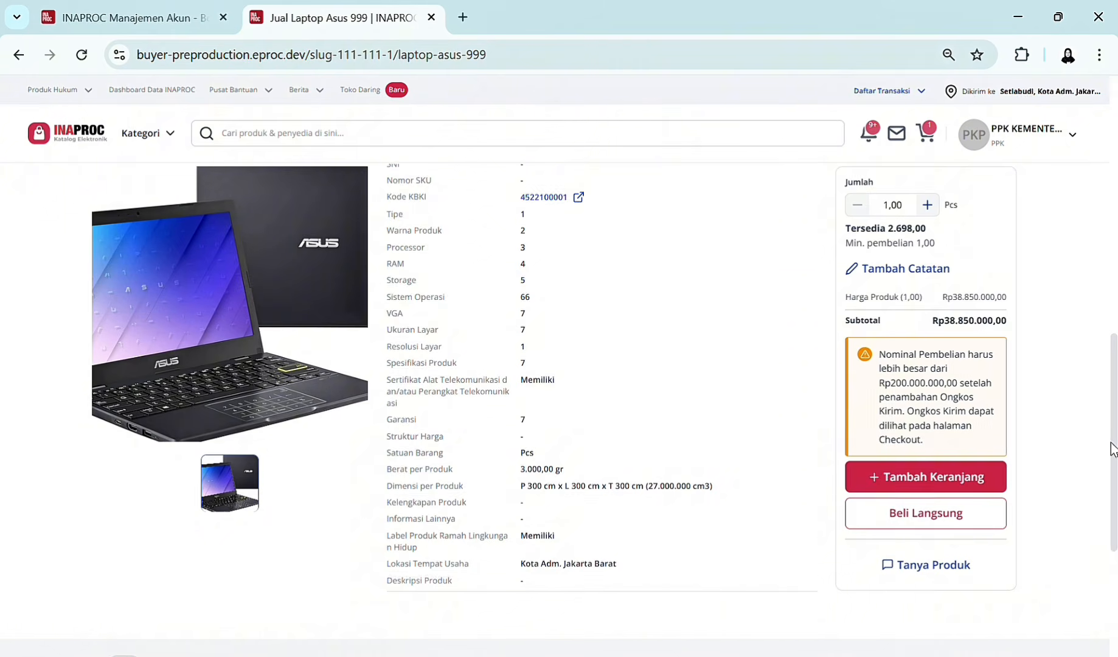
pyautogui.moveTo(1113, 447); pyautogui.dragTo(1113, 478)
pyautogui.scroll(5, 1112, 477)
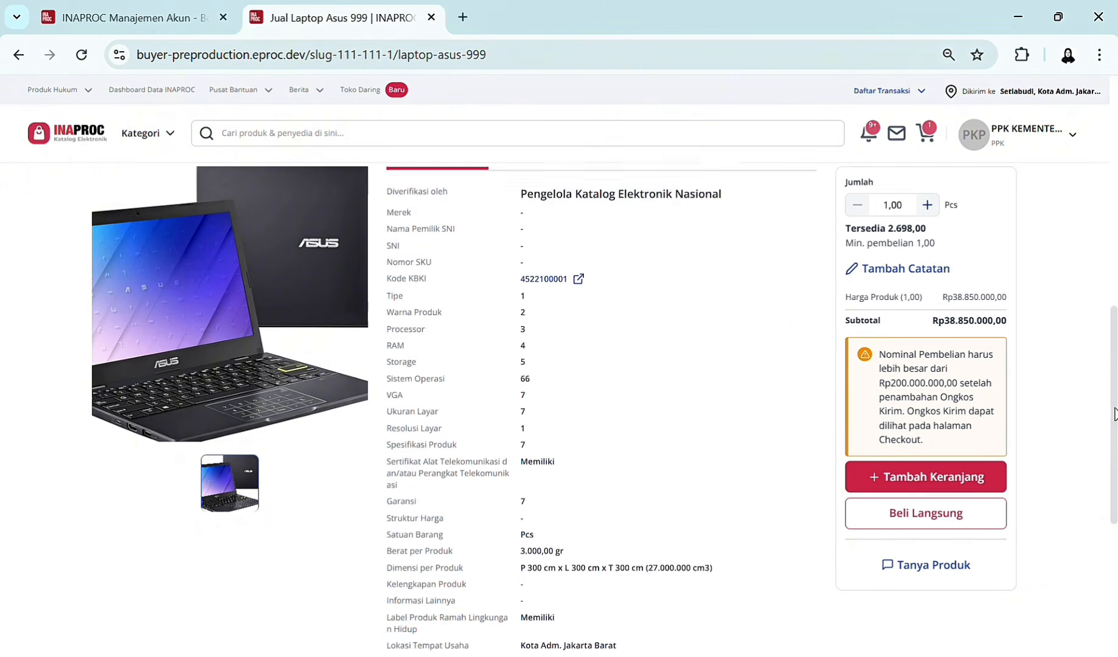
pyautogui.scroll(5, 1112, 478)
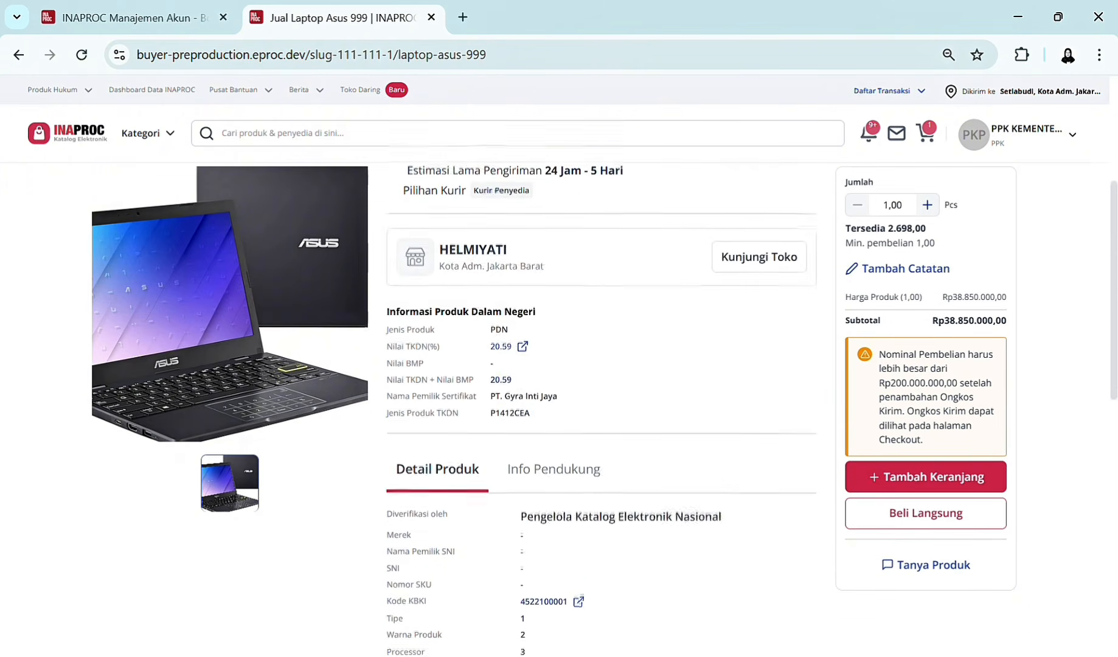
pyautogui.scroll(2, 1113, 478)
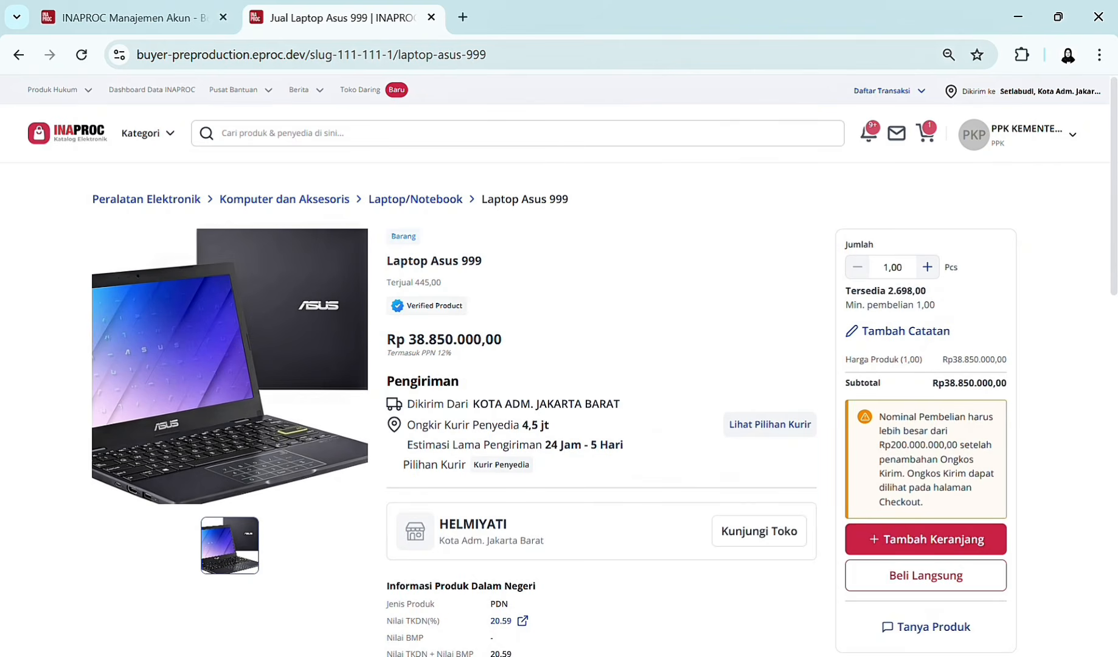
# Set the Laptop Asus 999 quantity to 6 pcs, add it to the cart, and proceed to direct checkout.
pyautogui.click(933, 273)
pyautogui.click(933, 273)
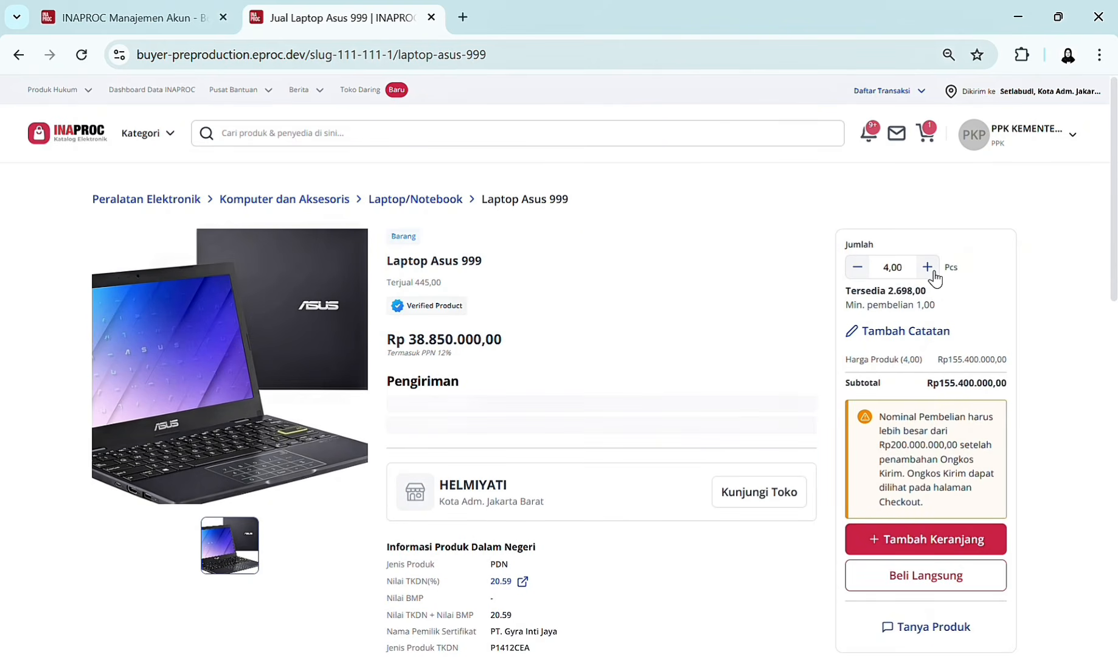
pyautogui.click(928, 269)
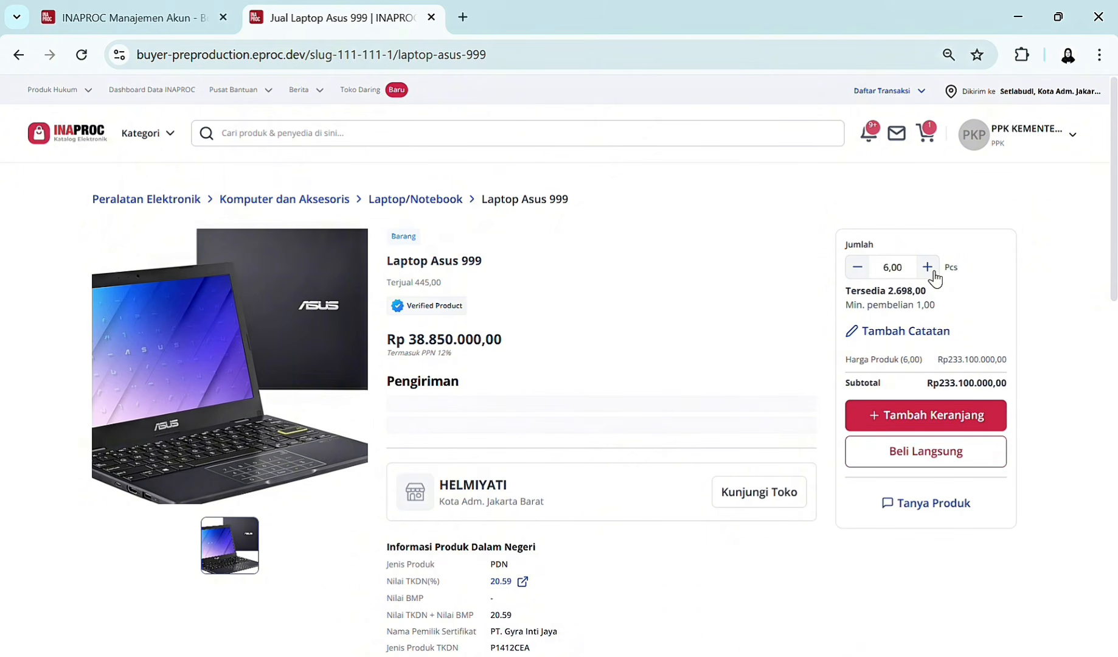
pyautogui.click(903, 418)
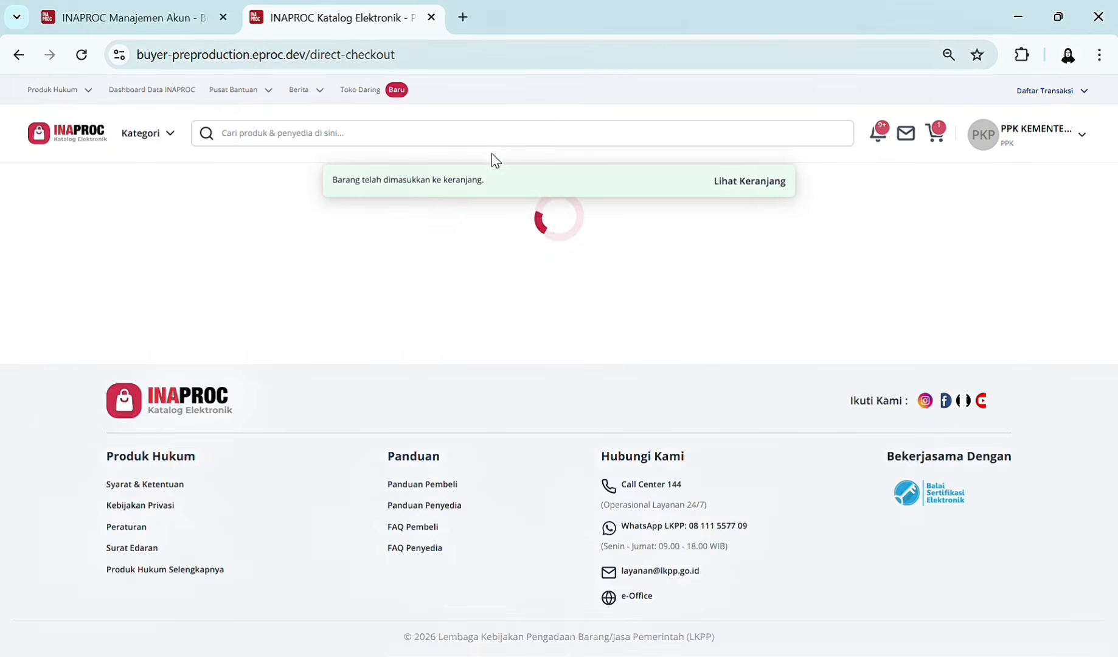
# Accept the E-purchasing preparation statement and upload LEMBAR PERSIAPAN E-PURCHASING.pdf as the required supporting document.
pyautogui.scroll(-1, 1102, 243)
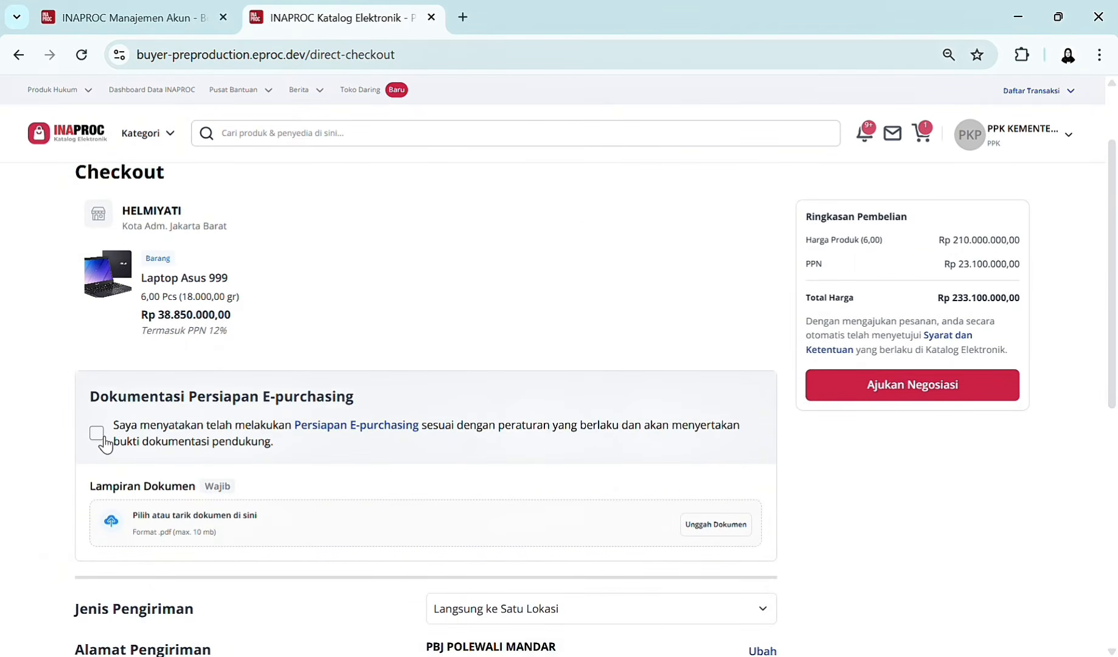
pyautogui.click(97, 433)
pyautogui.click(696, 526)
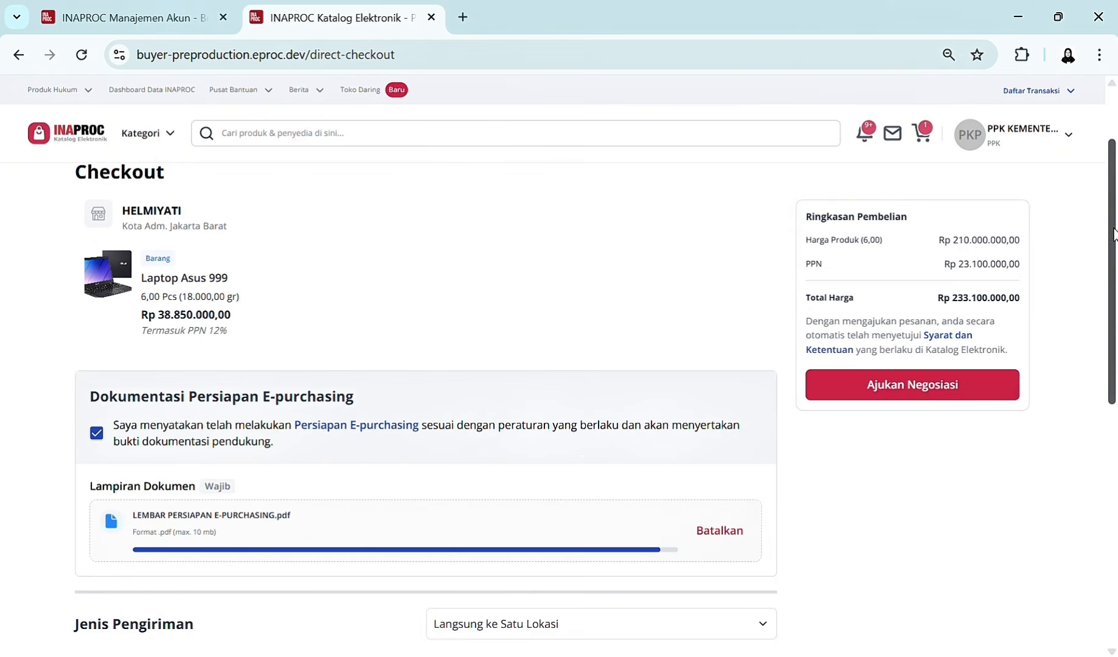
# Set the checkout's delivery type to "Langsung ke Satu Lokasi".
pyautogui.moveTo(1113, 233); pyautogui.dragTo(1113, 384)
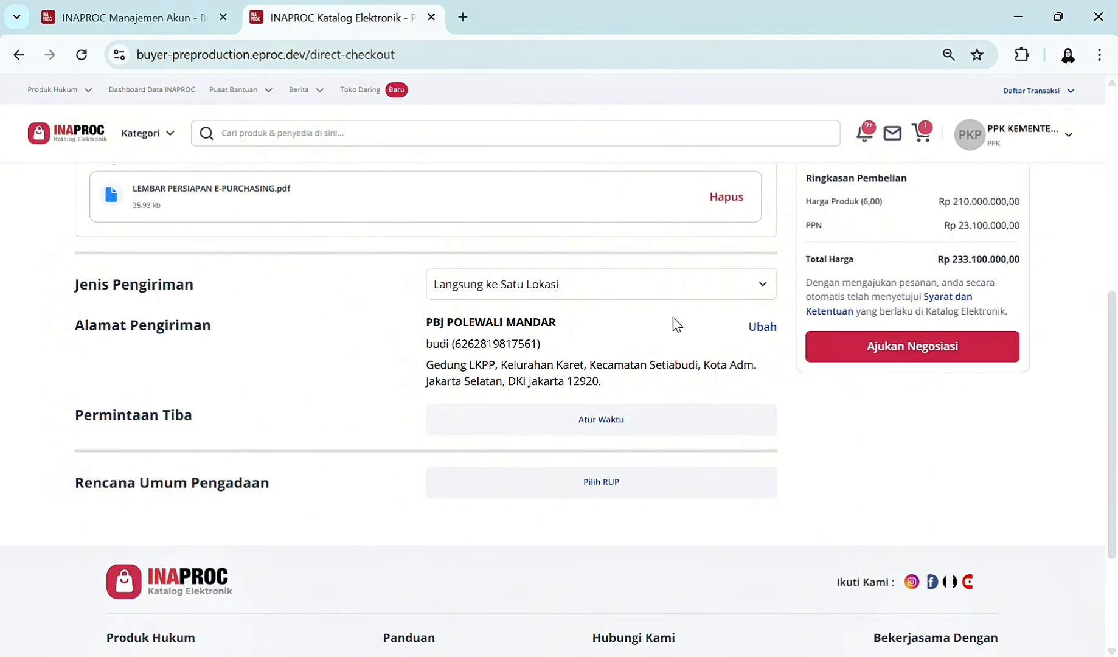
pyautogui.click(682, 297)
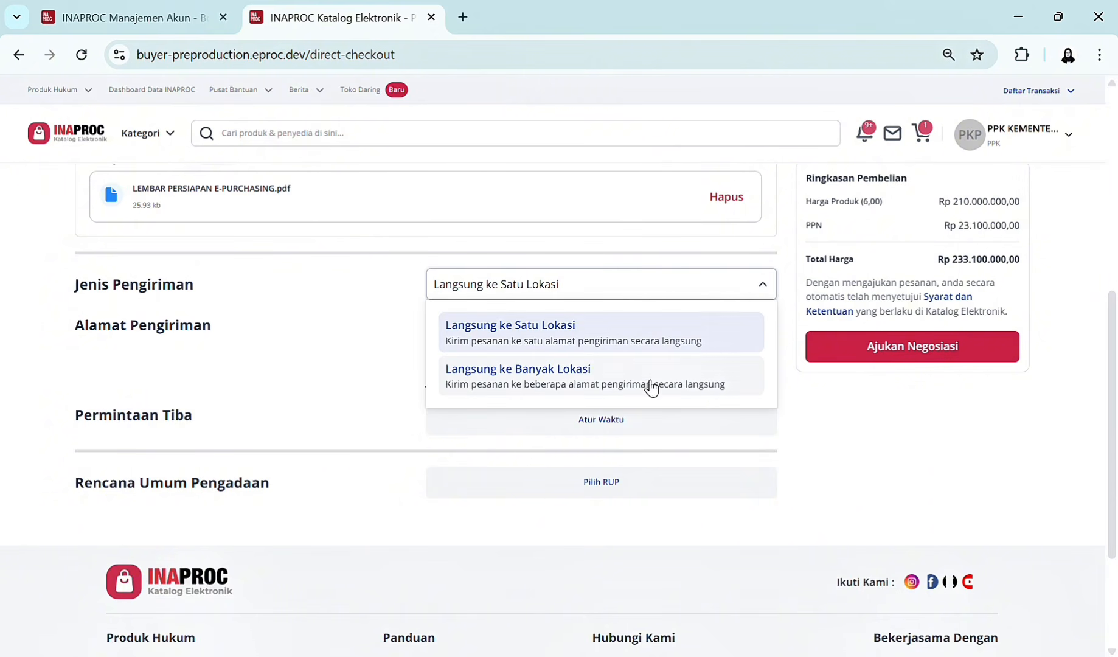
pyautogui.click(645, 342)
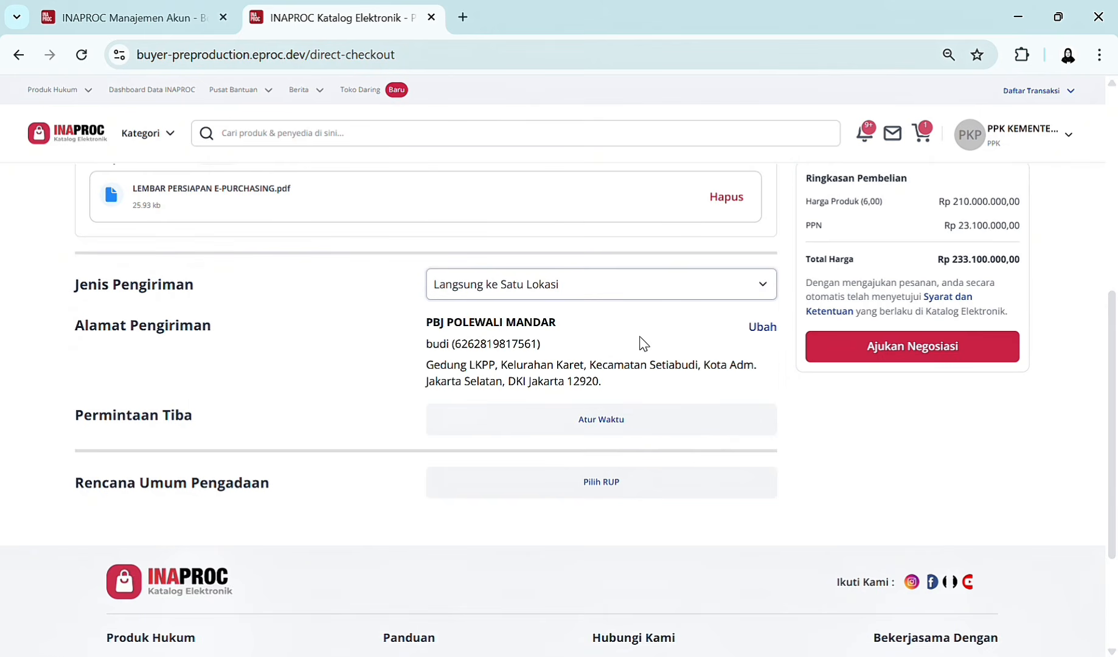
# Set the requested arrival date to 4 April 2026, leave the optional note empty, and save it.
pyautogui.click(619, 426)
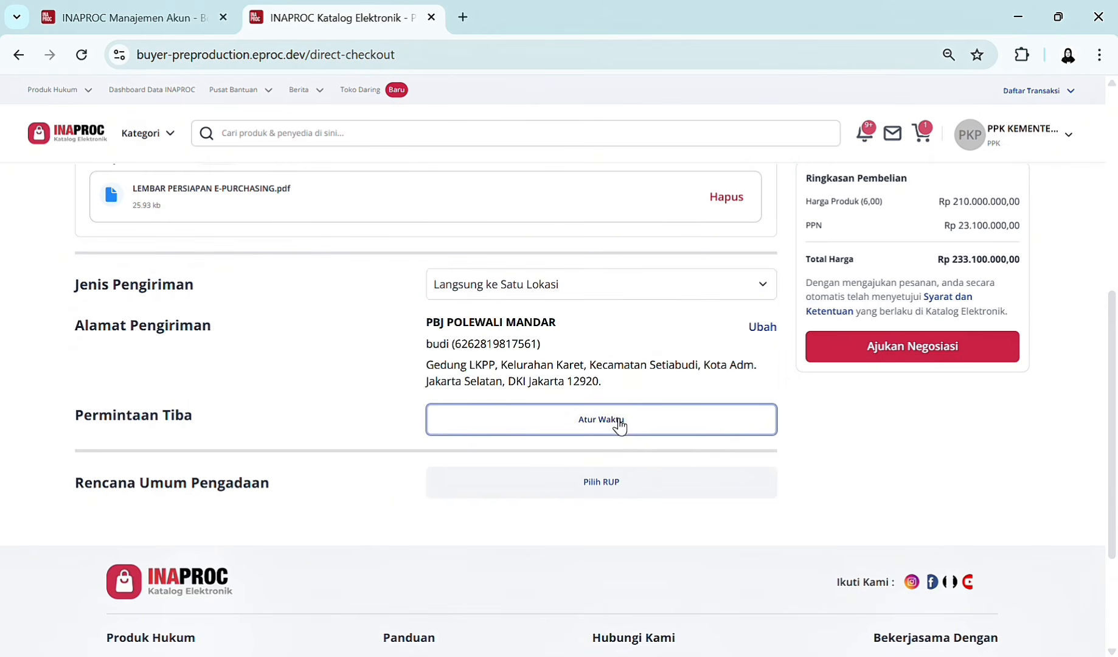
pyautogui.click(459, 345)
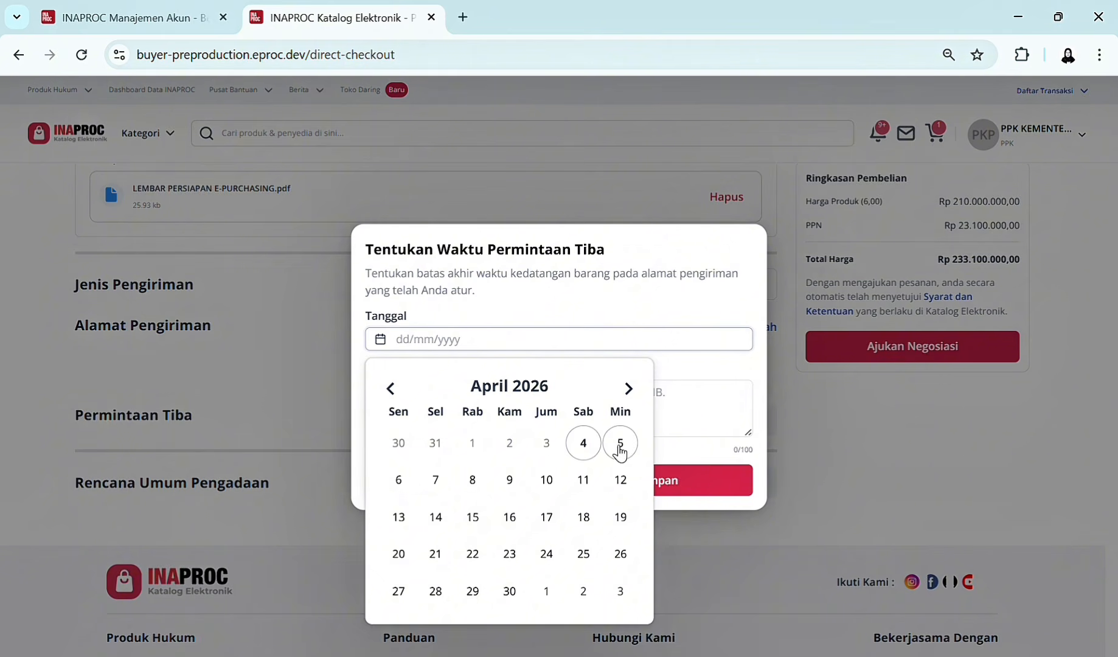
pyautogui.click(587, 457)
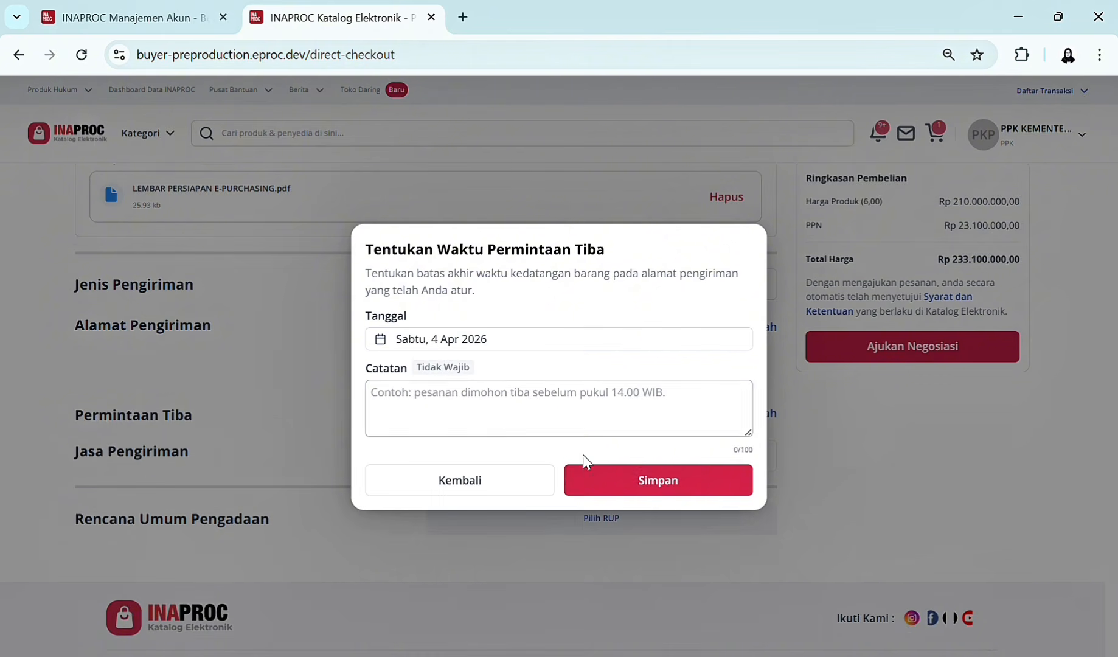
pyautogui.click(653, 414)
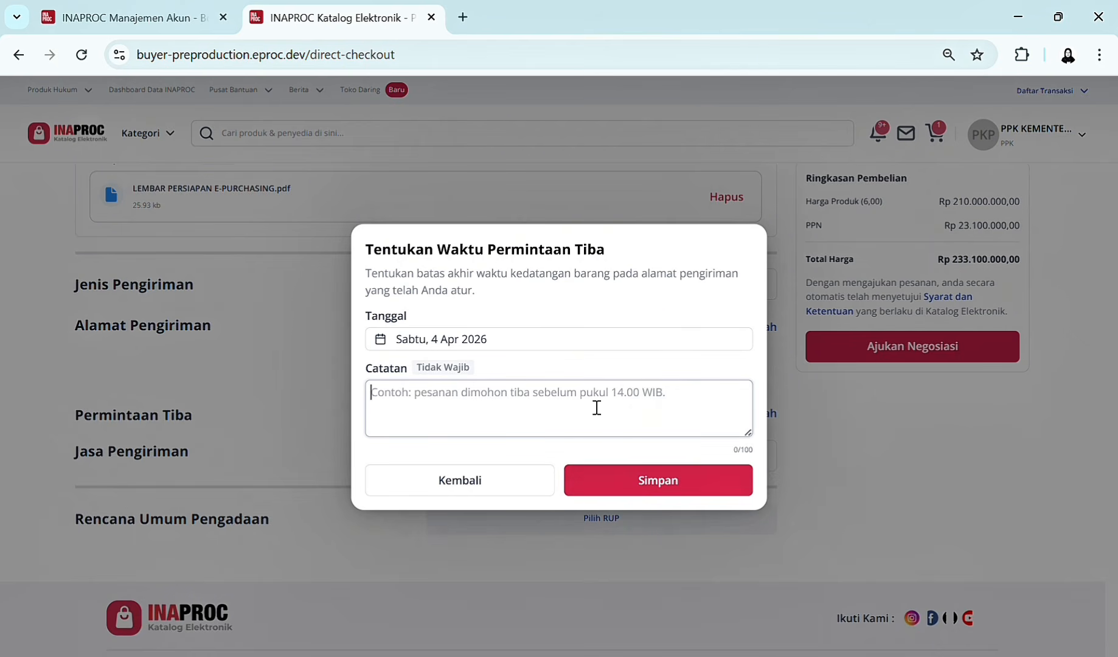
pyautogui.click(632, 485)
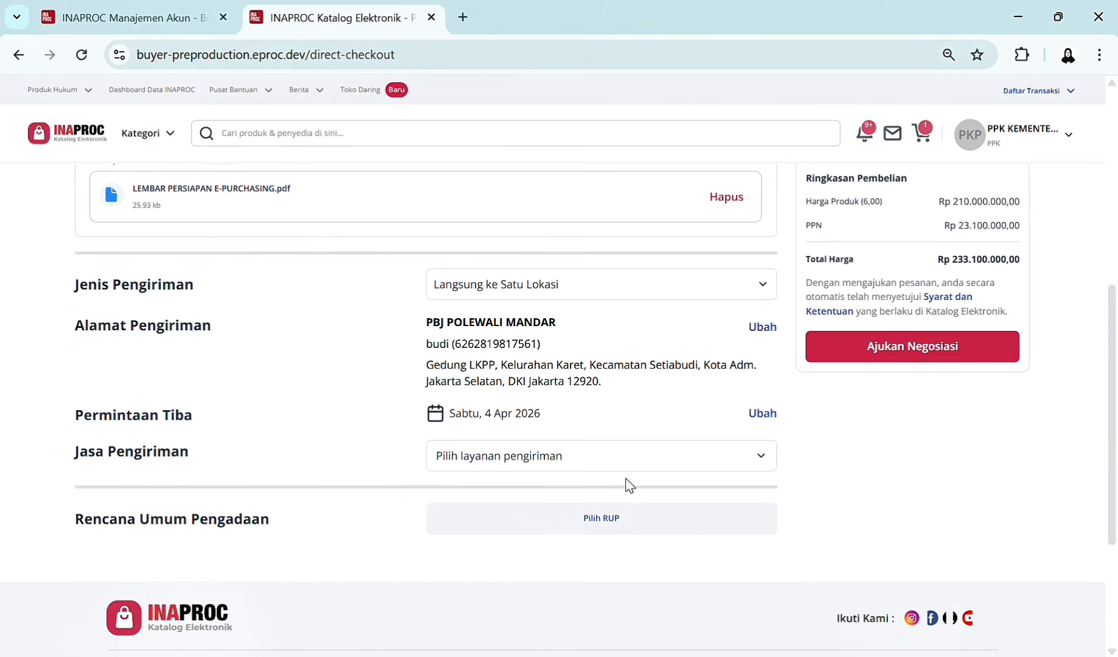
# Choose Kurir Penyedia as the delivery service and select the RUP package "Belanja Alat/Bahan Keperluan Kantor".
pyautogui.click(625, 464)
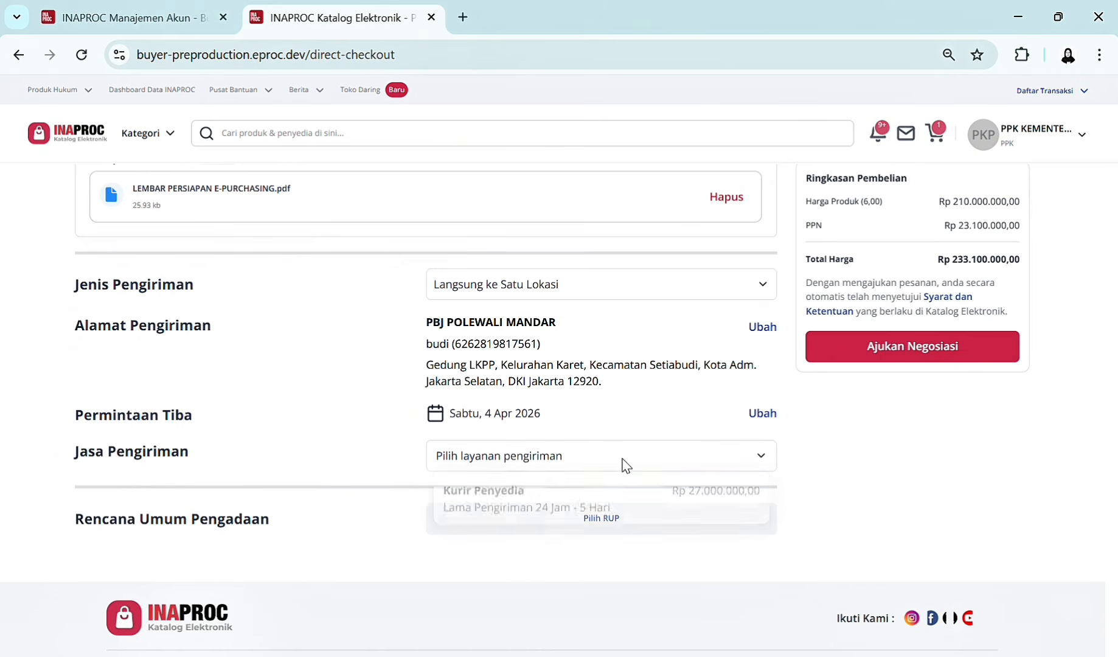
pyautogui.click(616, 508)
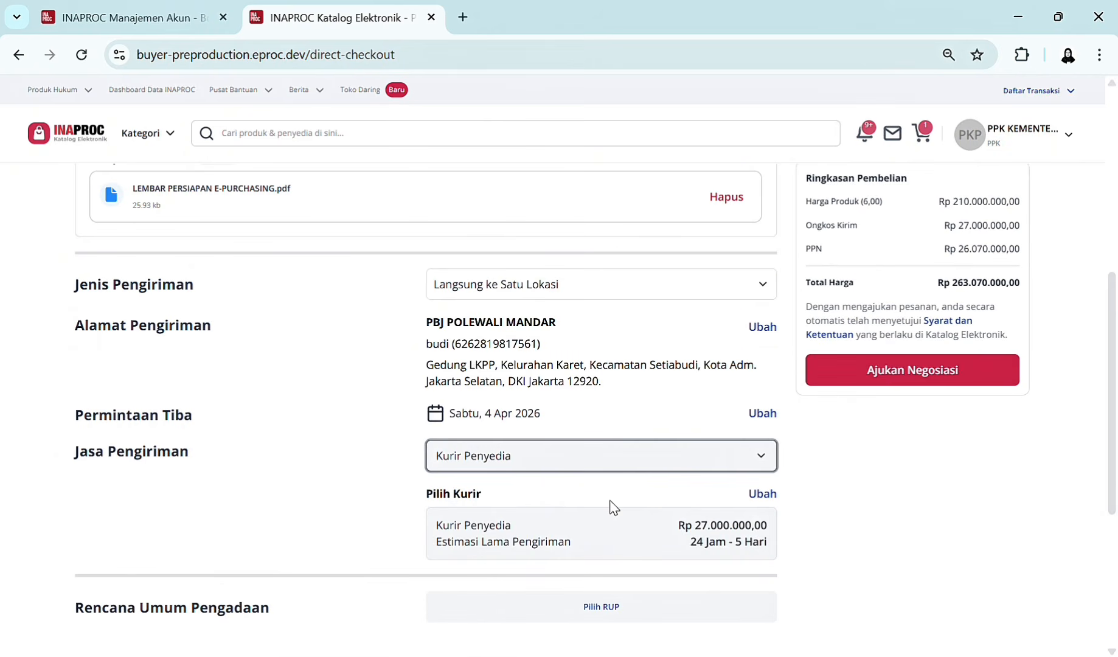
pyautogui.click(557, 611)
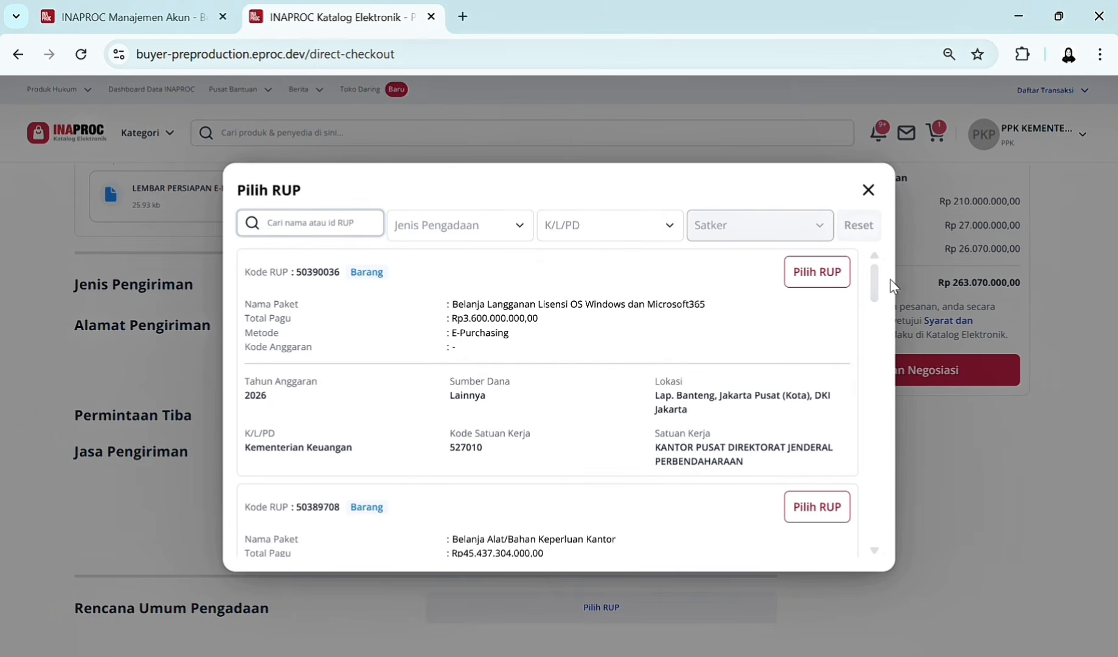
pyautogui.moveTo(874, 275); pyautogui.dragTo(874, 295)
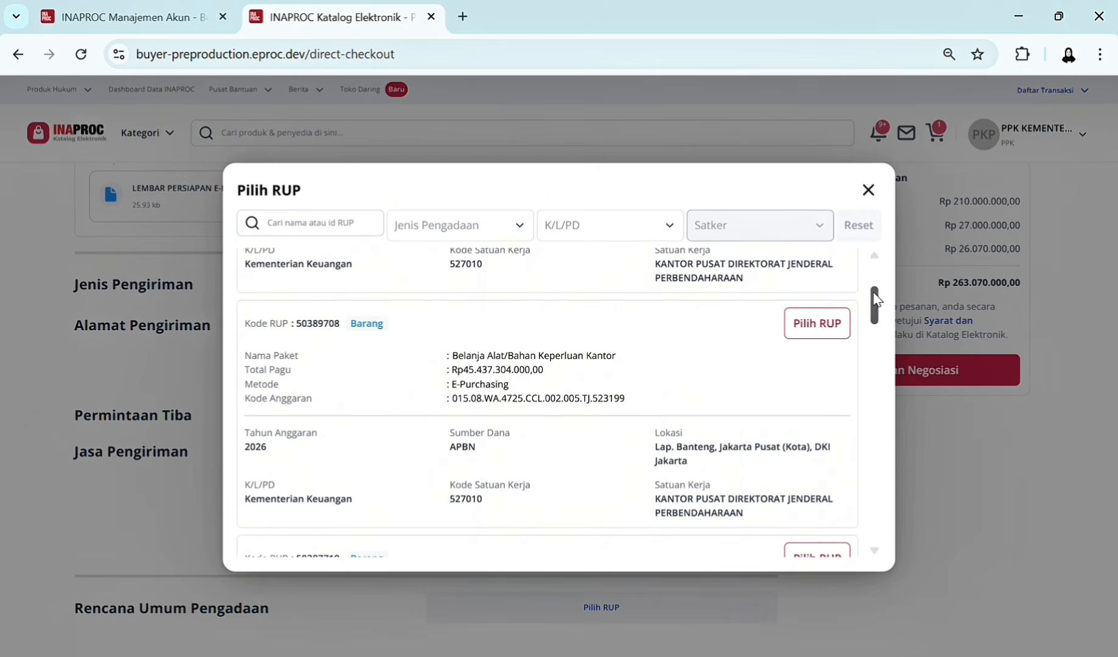
pyautogui.click(811, 336)
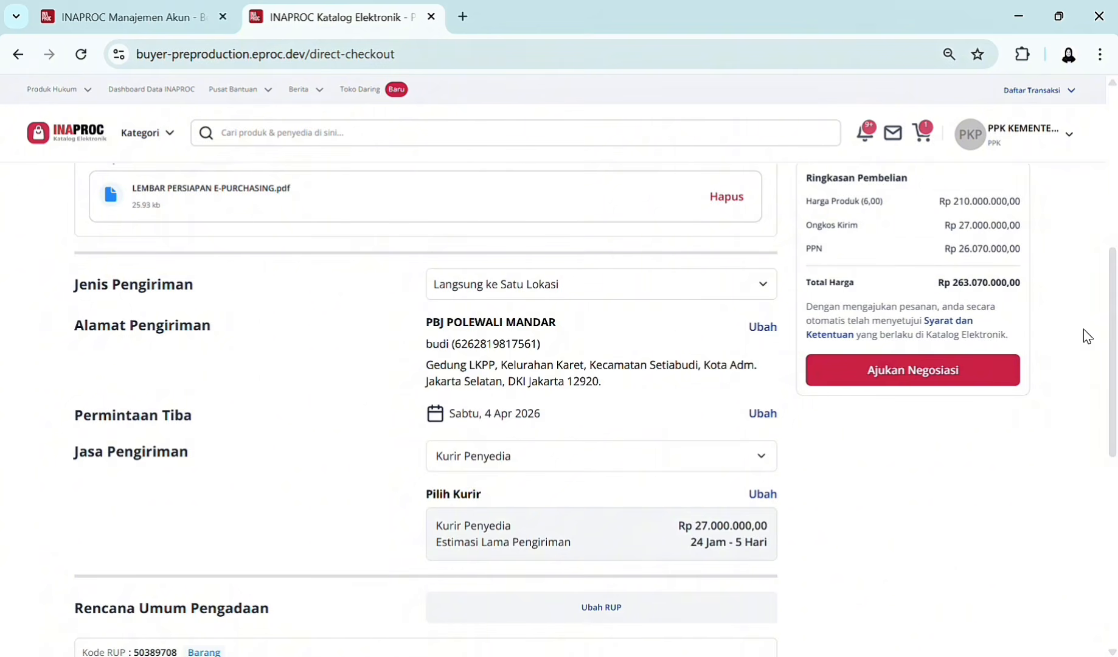
# Start a negotiation from the checkout and propose a pre-tax product price of Rp 32.500.000, continuing to the delivery stage.
pyautogui.moveTo(1113, 341); pyautogui.dragTo(1115, 174)
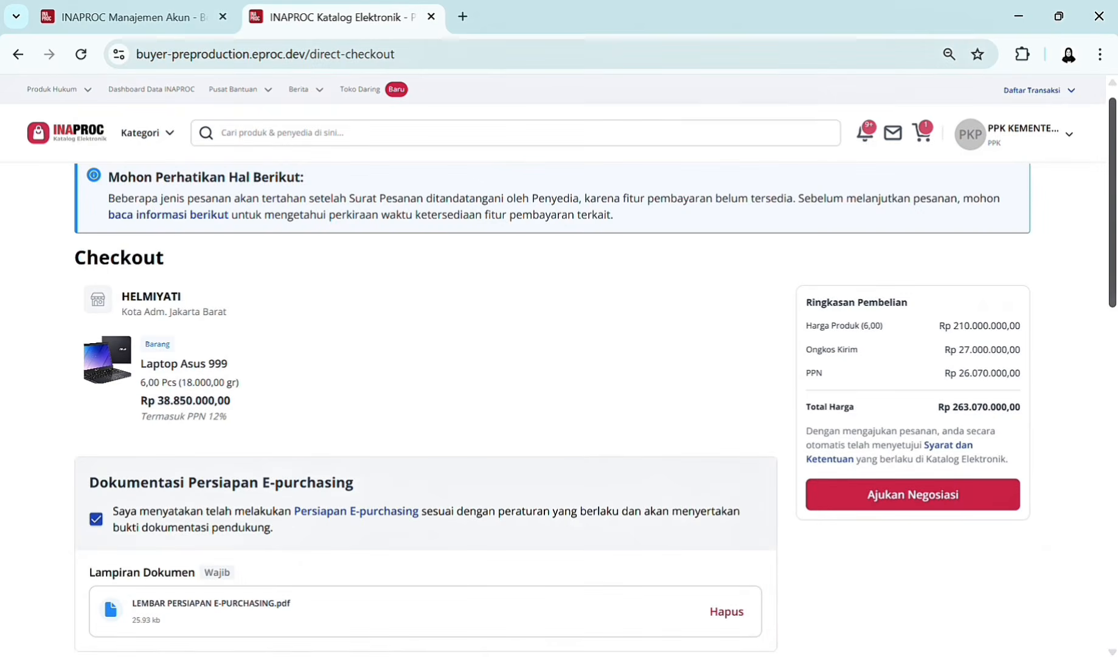
pyautogui.click(929, 495)
pyautogui.click(693, 417)
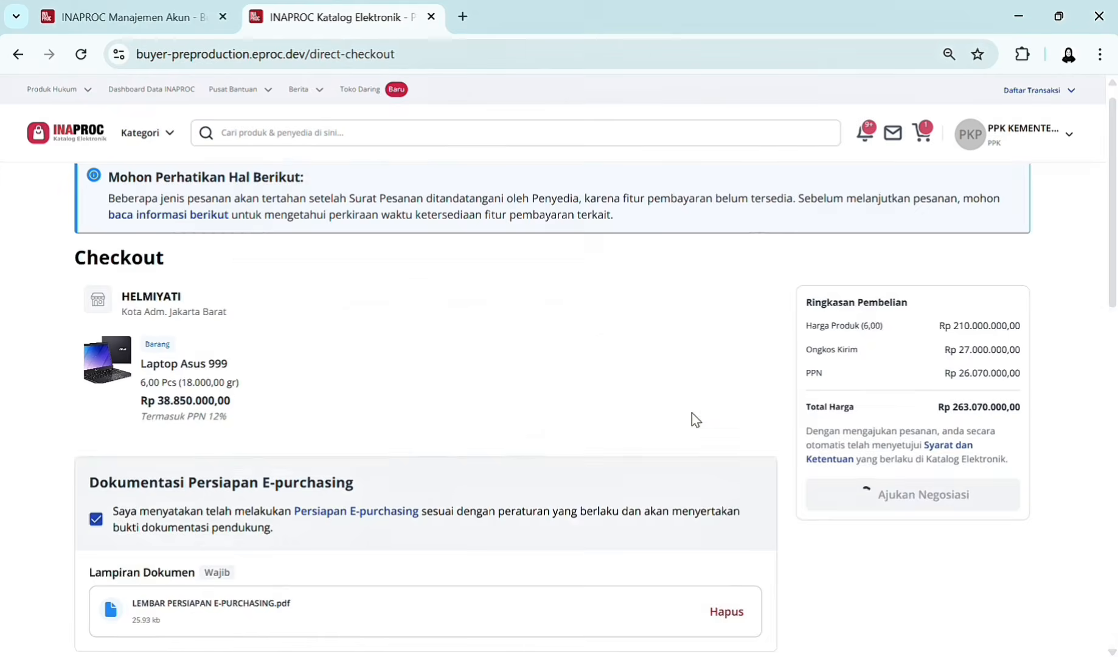
pyautogui.click(342, 529)
pyautogui.write('32')
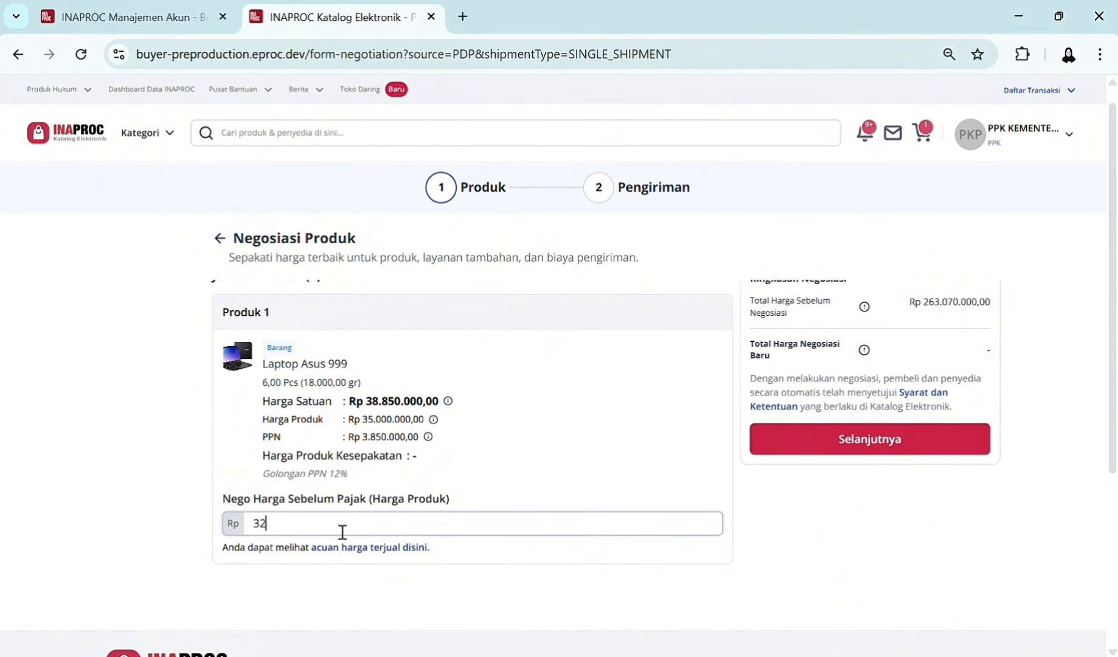
pyautogui.write('.500.000')
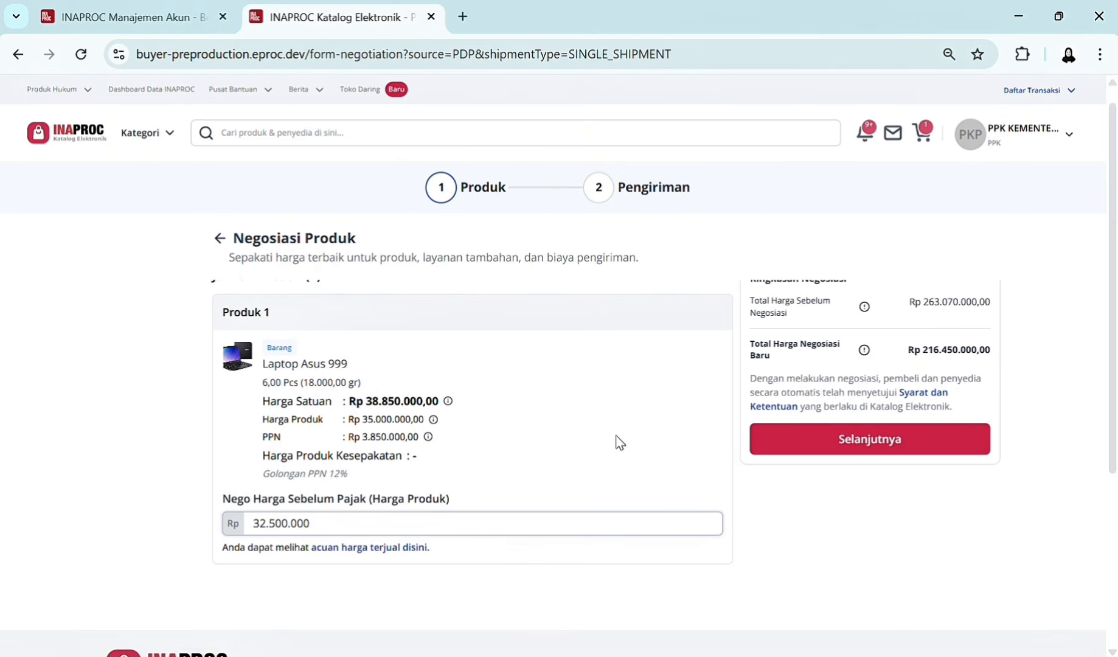
pyautogui.click(797, 450)
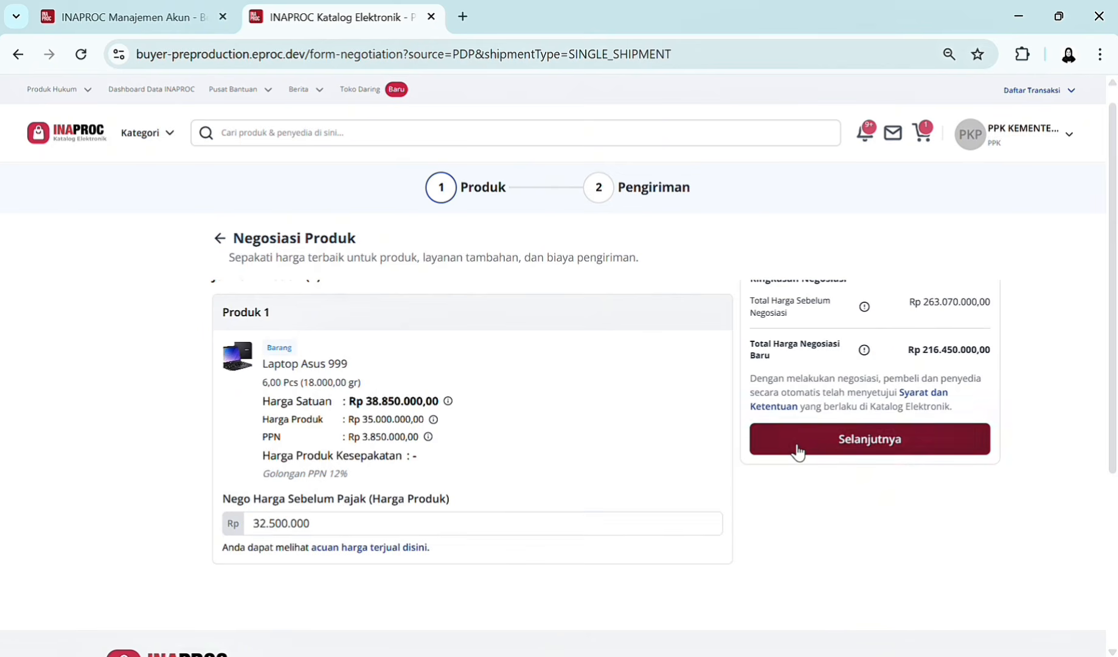
# Propose a pre-tax delivery price of Rp 5.000.000 and submit the negotiation to the provider.
pyautogui.click(305, 548)
pyautogui.write('5')
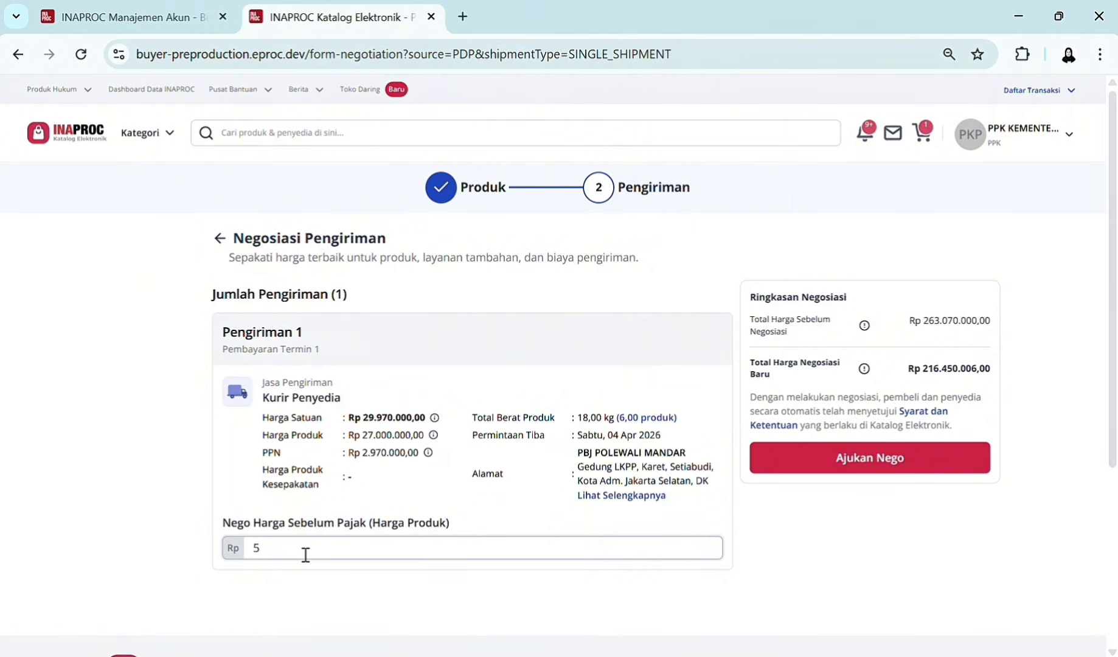
pyautogui.write('000.000')
pyautogui.click(839, 466)
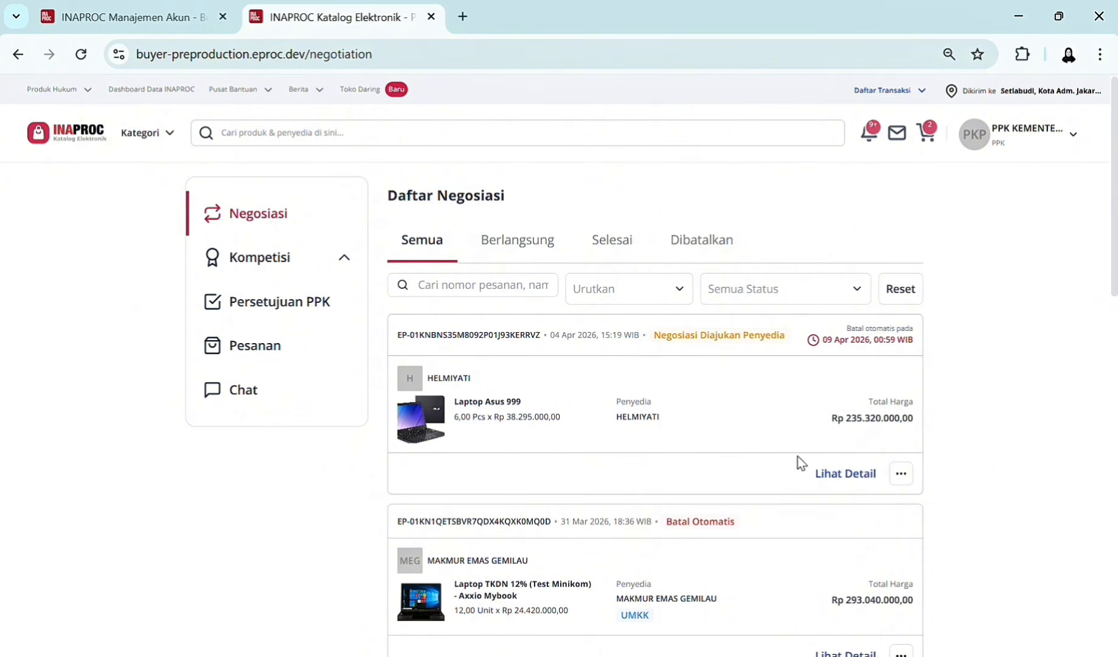
# Review the details of the provider's counteroffer for the Laptop Asus 999 and open a new price proposal.
pyautogui.click(838, 477)
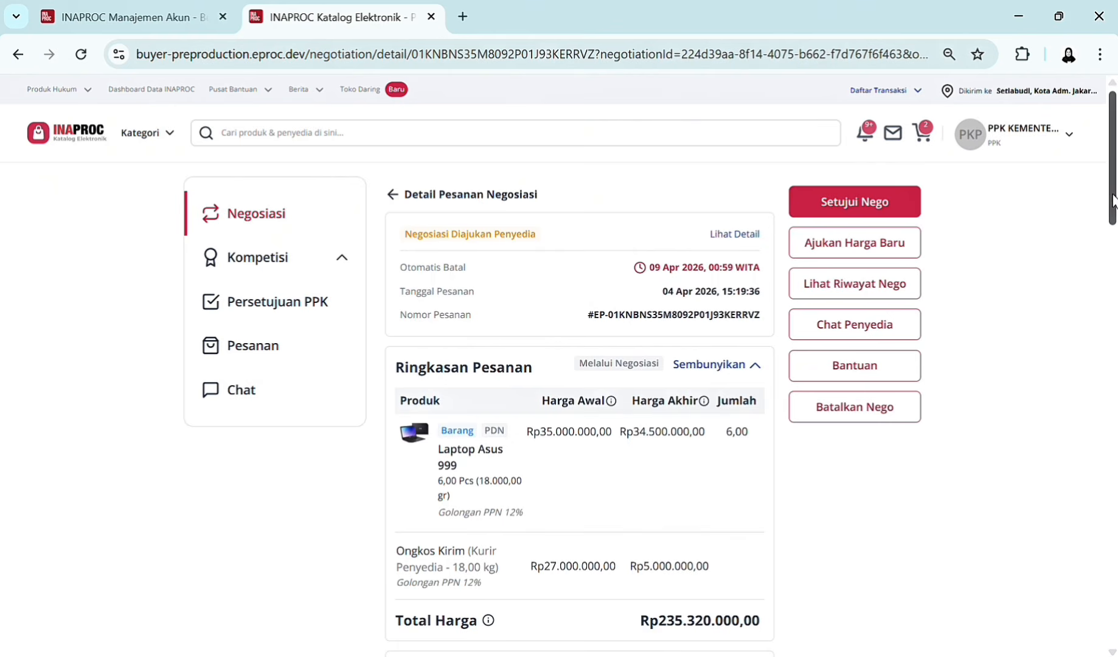
pyautogui.scroll(-3, 1113, 201)
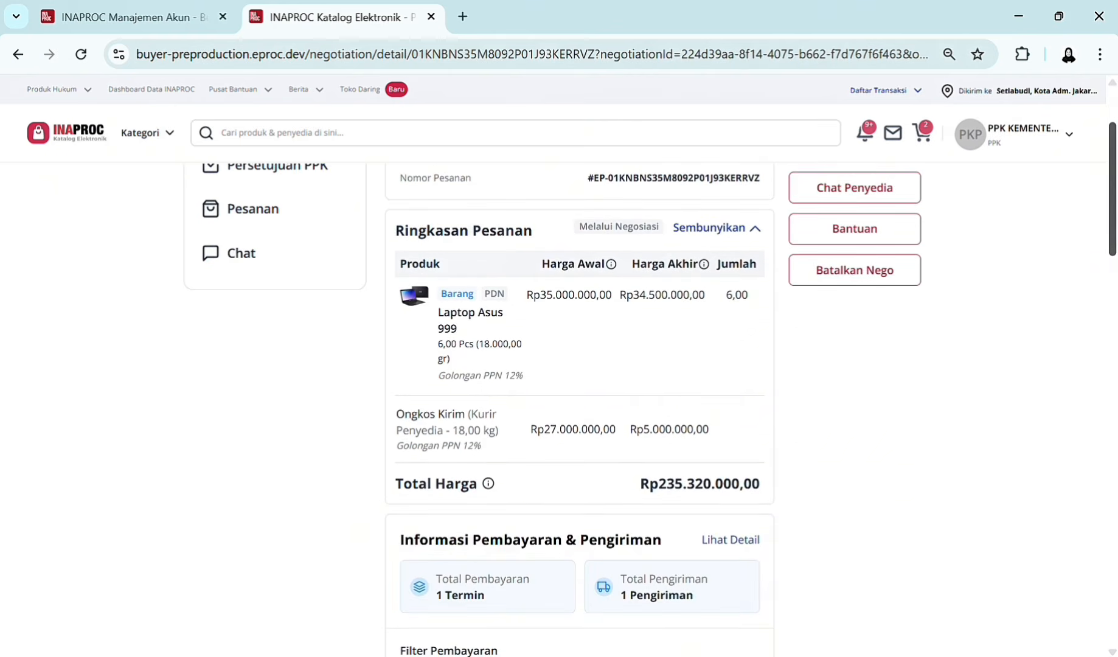
pyautogui.scroll(-5, 1113, 200)
pyautogui.scroll(5, 1113, 201)
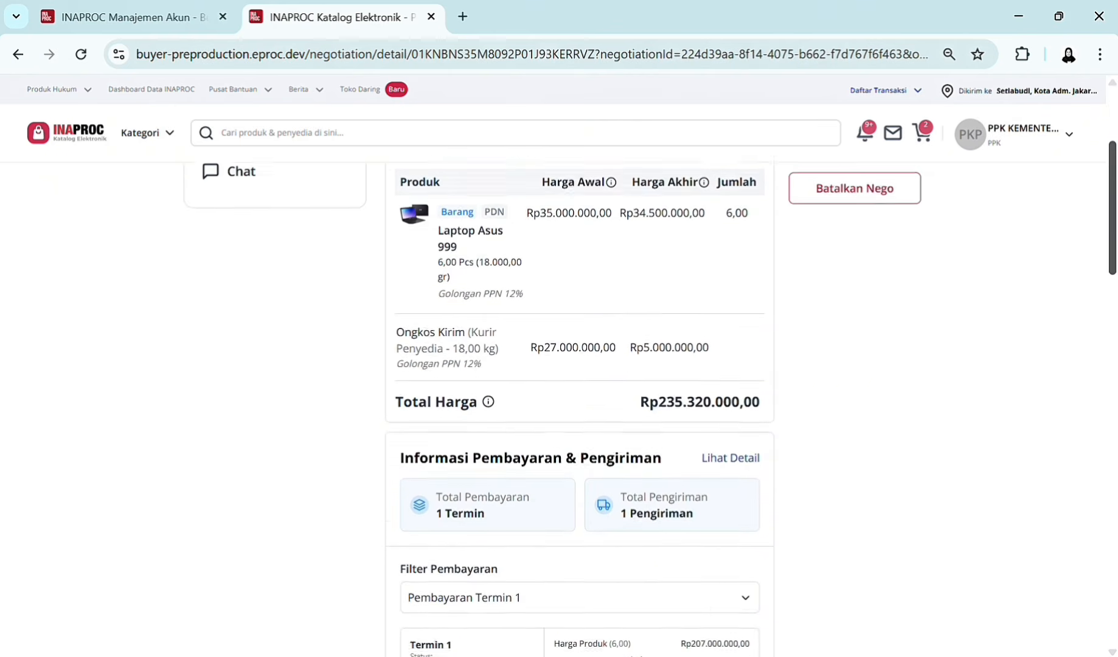
pyautogui.scroll(3, 1113, 201)
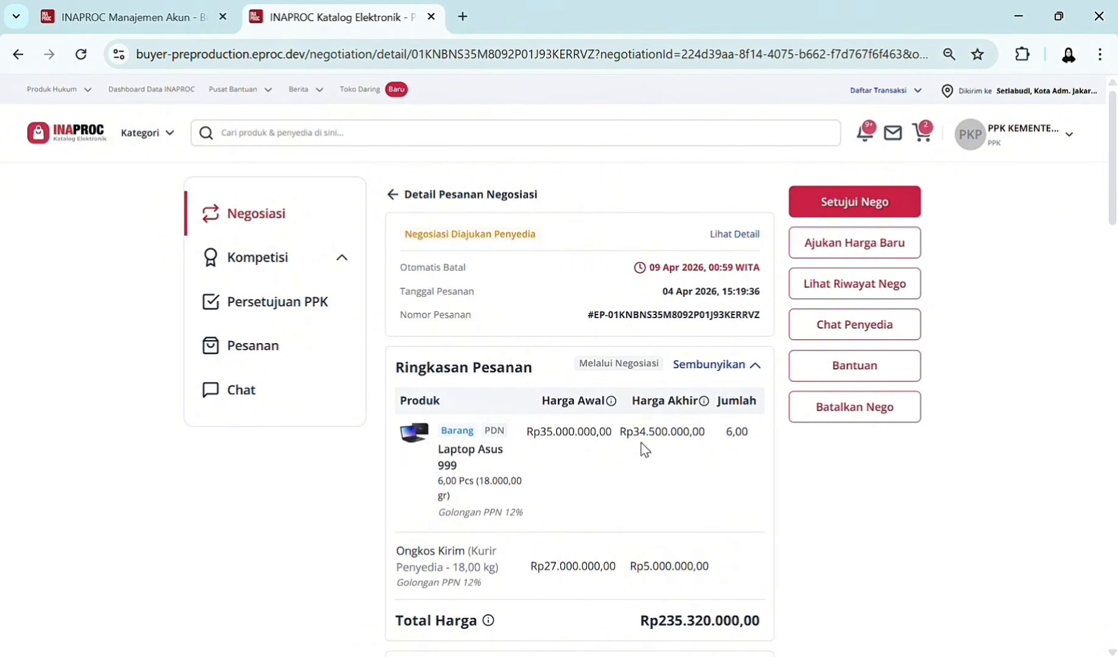
pyautogui.click(856, 251)
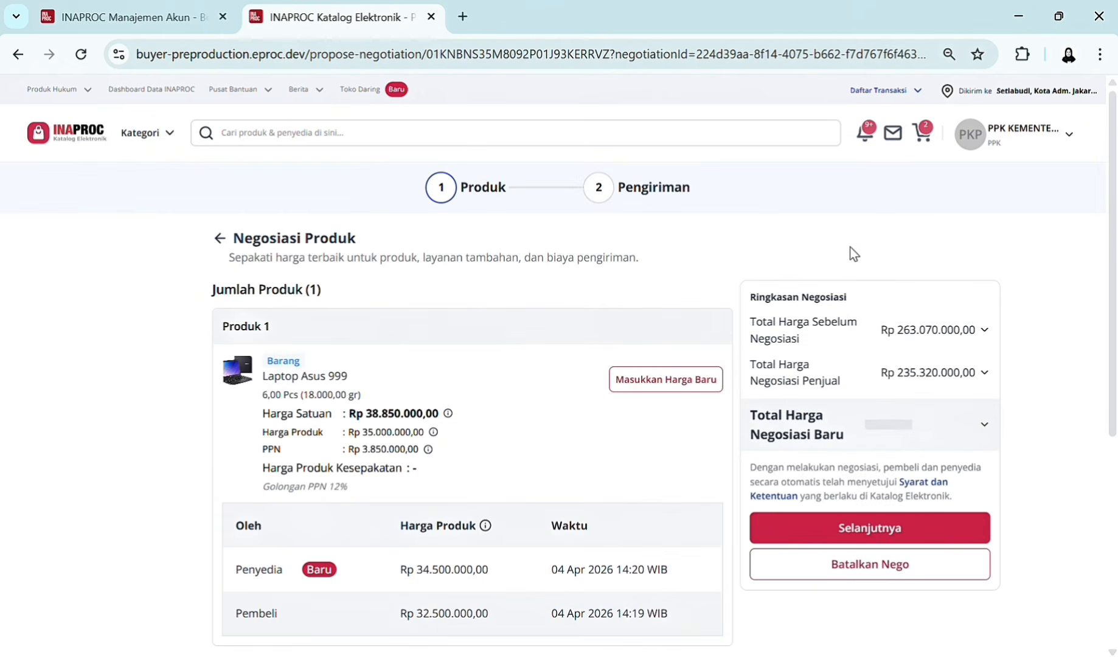
# Propose a new pre-tax product price of Rp 33.100.000 for the Laptop Asus 999 and submit it to the provider without a new delivery price.
pyautogui.moveTo(1111, 211)
pyautogui.mouseDown()
pyautogui.moveTo(1111, 255)
pyautogui.moveTo(1111, 222)
pyautogui.mouseUp()
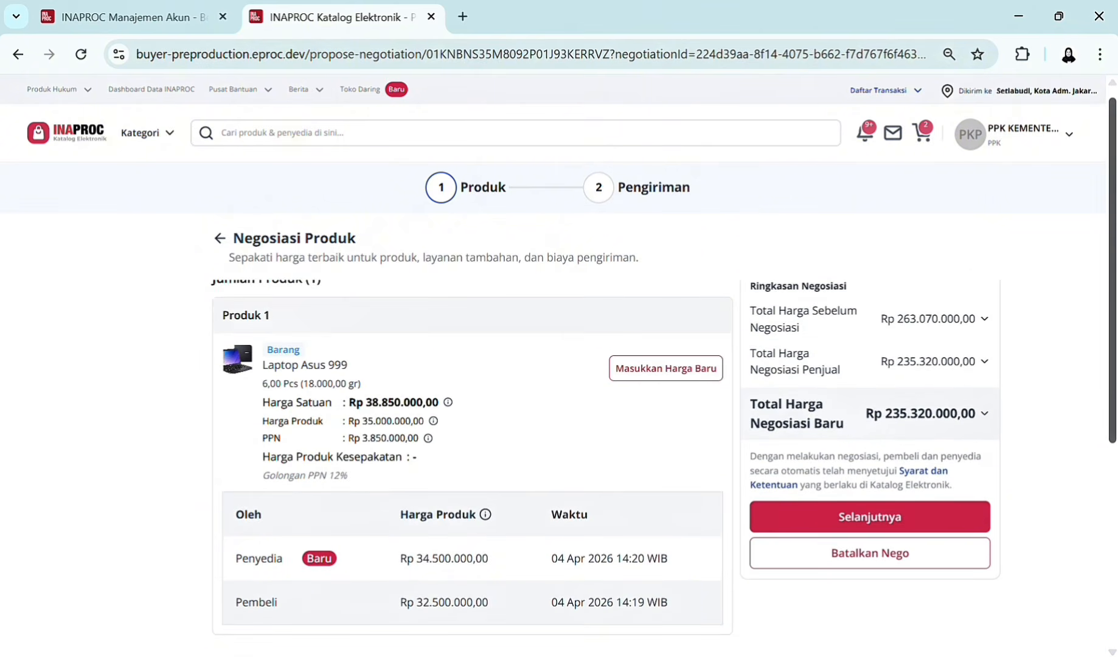
pyautogui.click(673, 372)
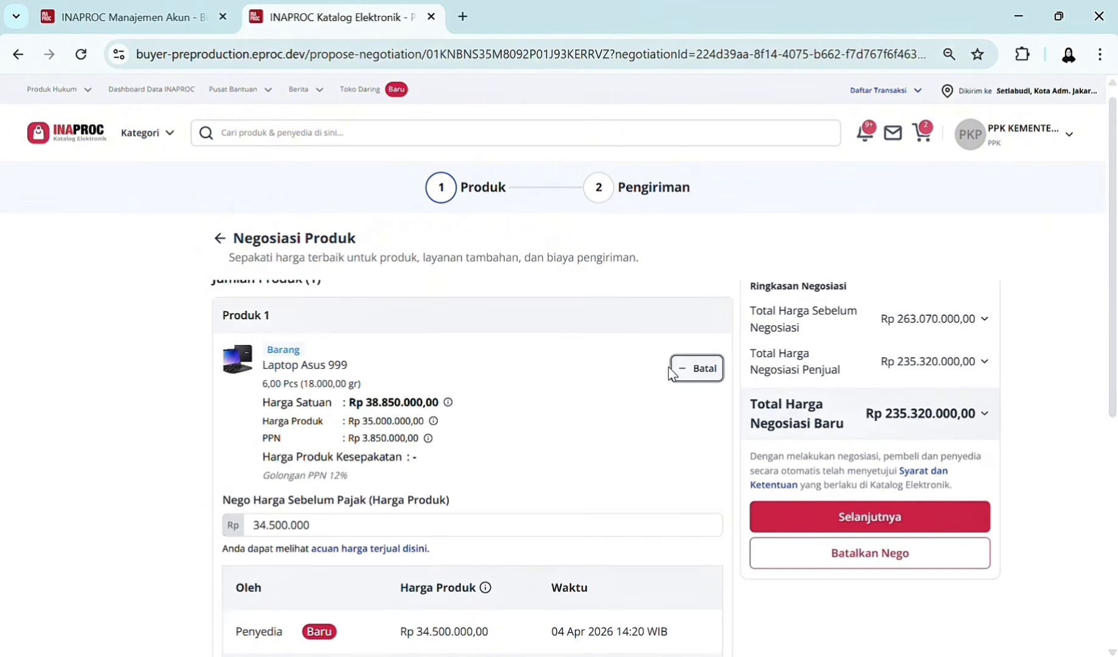
pyautogui.click(270, 529)
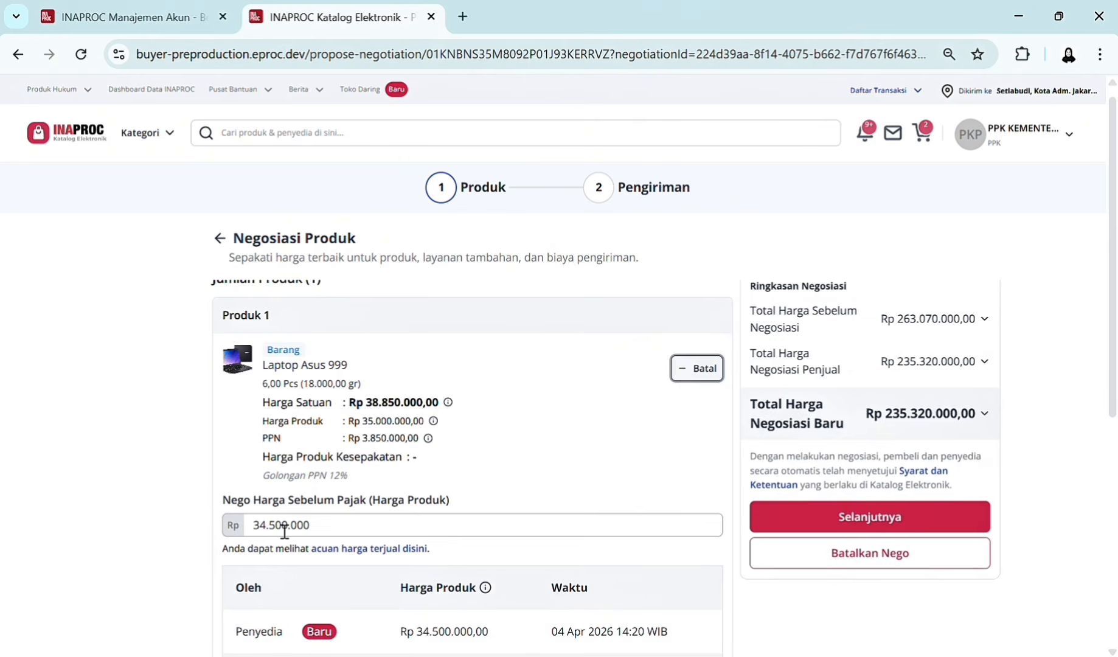
pyautogui.hotkey('ctrl', 'a')
pyautogui.write('33.100.00')
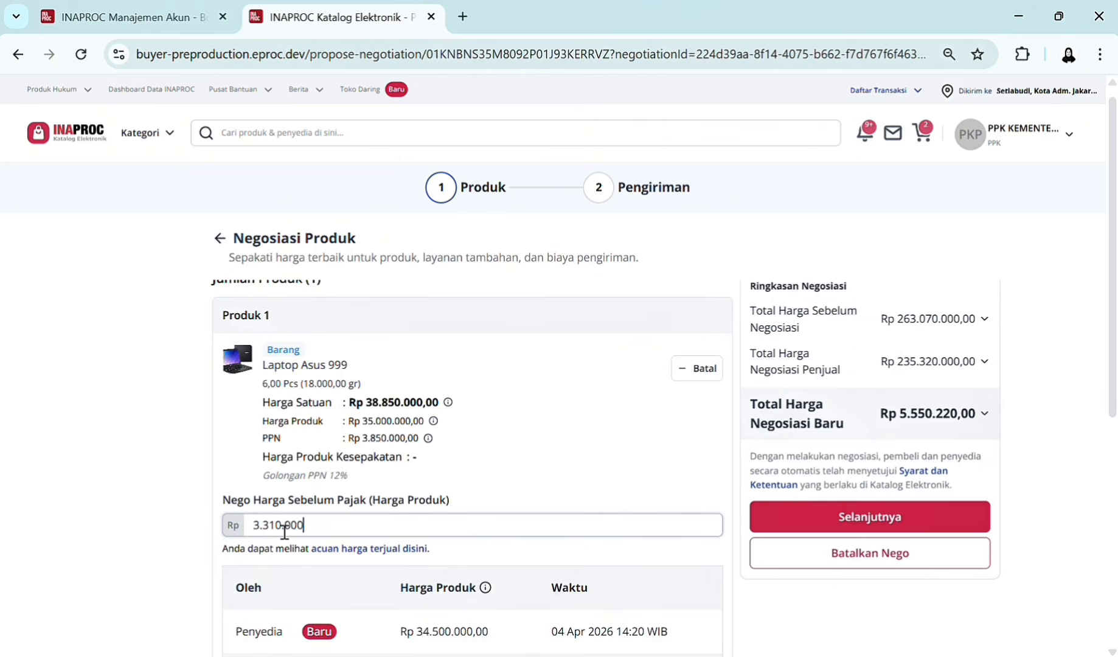
pyautogui.write('0')
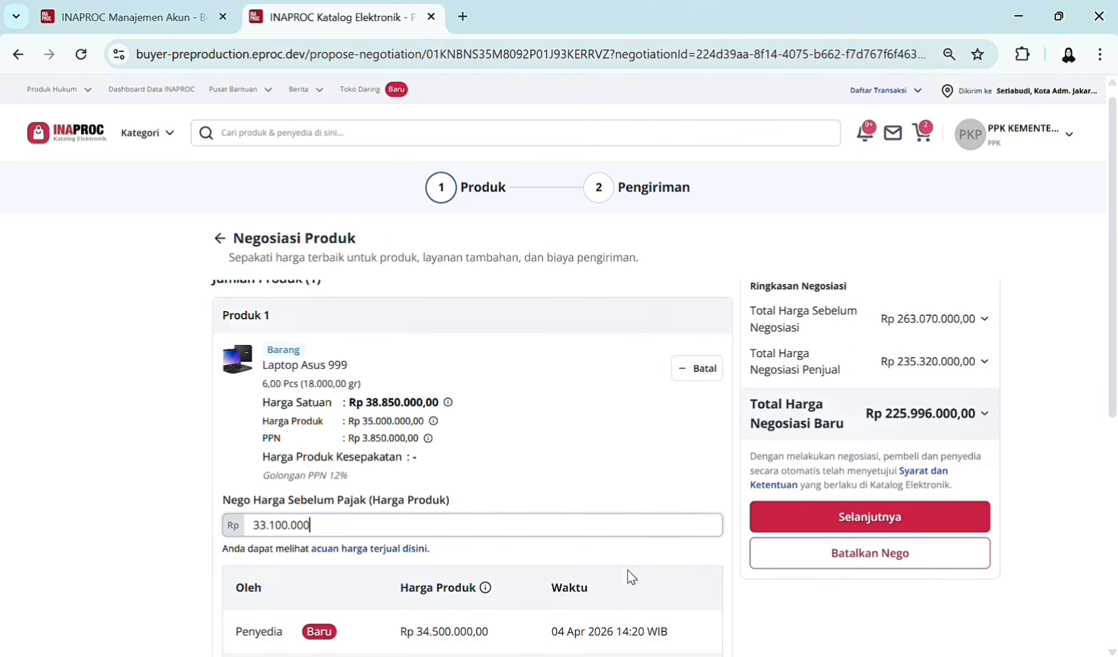
pyautogui.moveTo(1116, 358); pyautogui.dragTo(1116, 411)
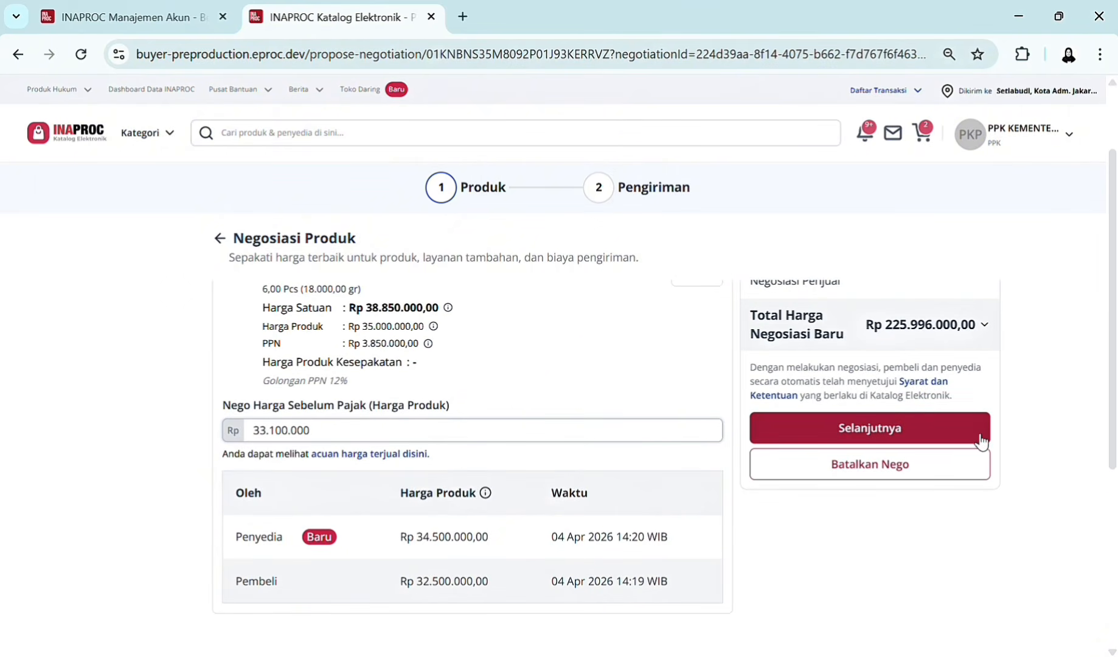
pyautogui.click(945, 436)
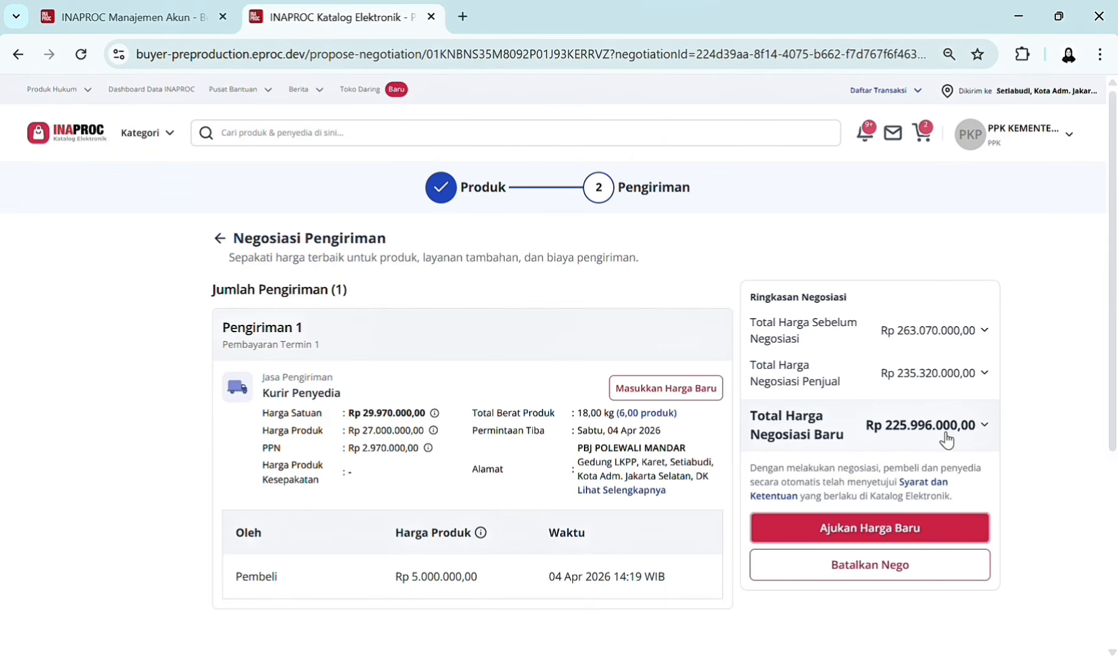
pyautogui.click(922, 530)
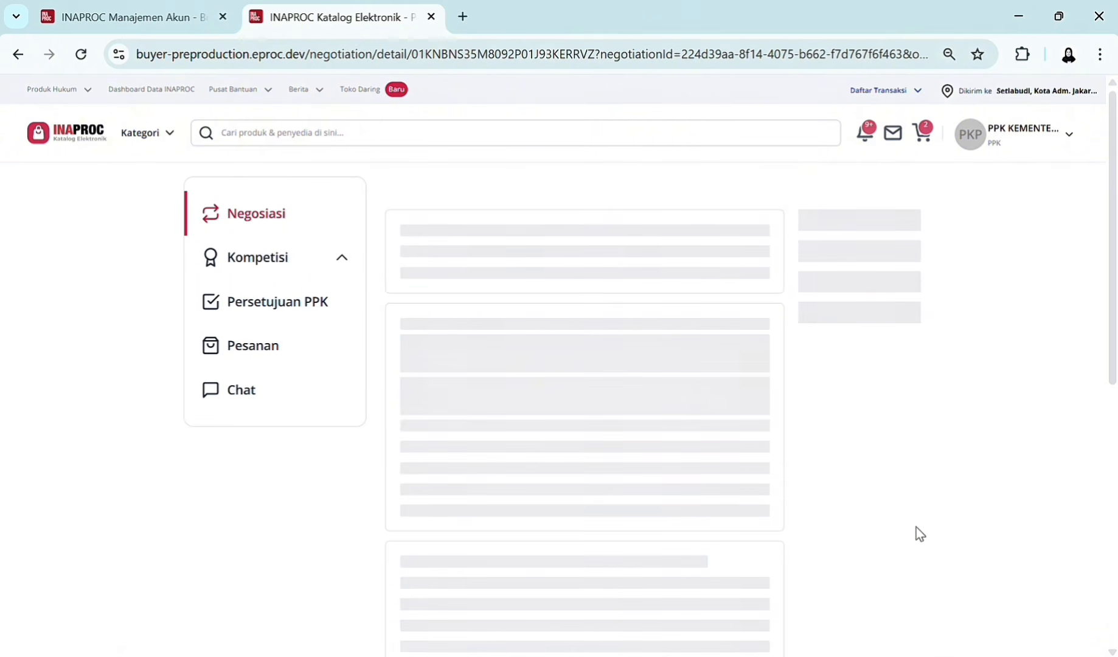
# Open the Laptop Asus 999 negotiation from the negotiation list and review its order details.
pyautogui.click(278, 221)
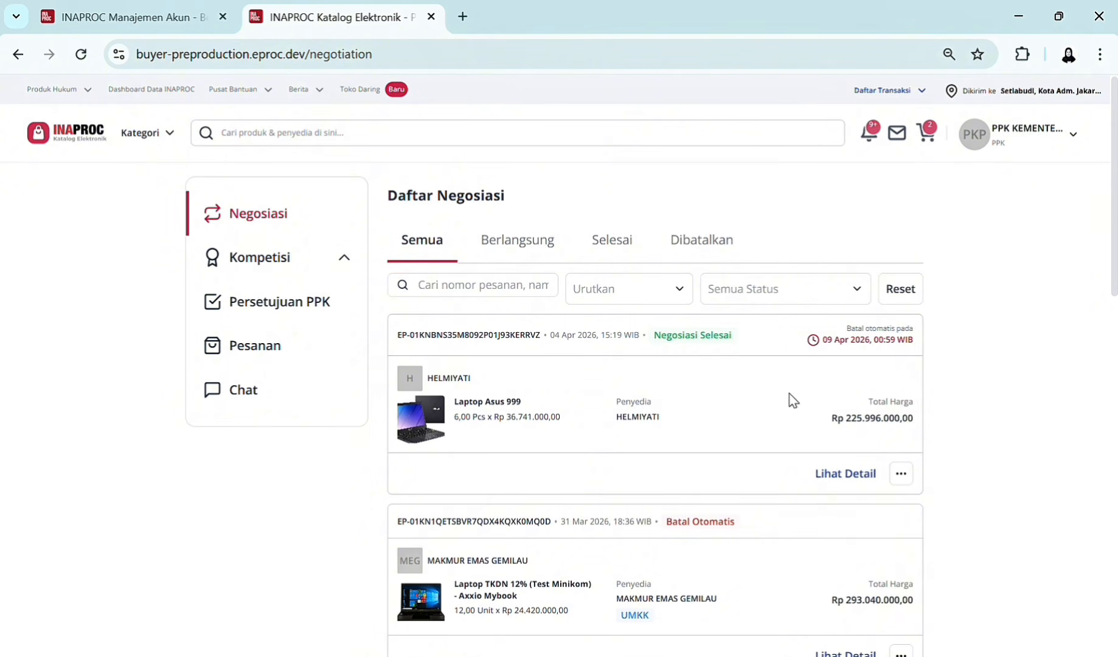
pyautogui.click(838, 474)
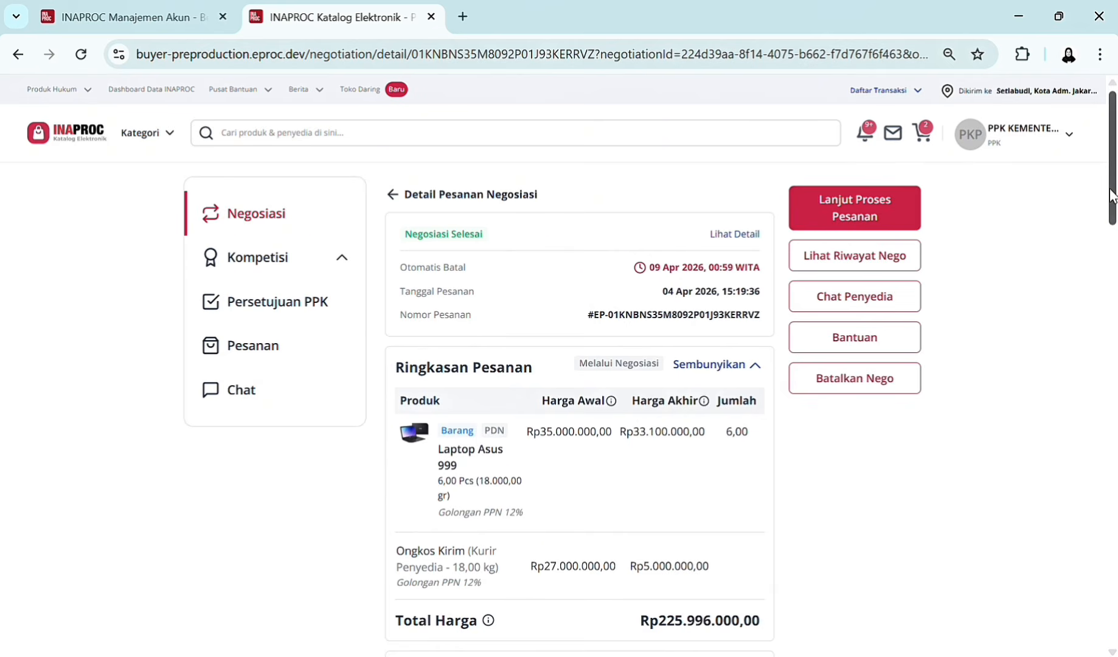
pyautogui.moveTo(1112, 192)
pyautogui.mouseDown()
pyautogui.moveTo(1114, 297)
pyautogui.moveTo(1114, 194)
pyautogui.mouseUp()
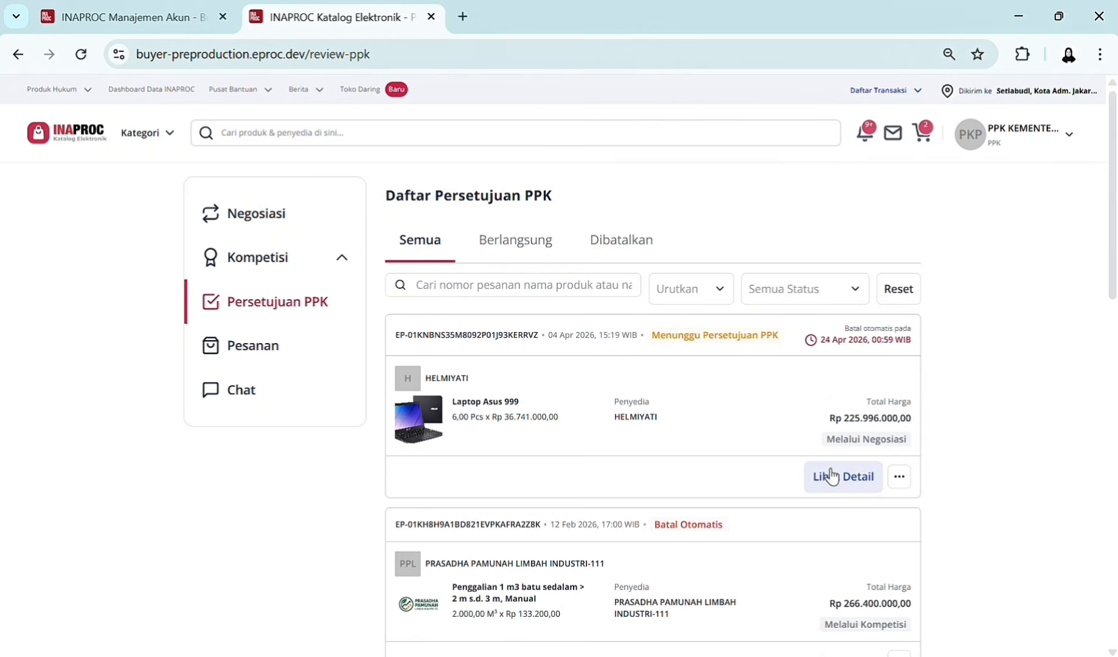
# Create the Laptop Asus 999 order from its PPK approval, attaching SSUK DAN SSKK.pdf and JAMINAN PELAKSANAAN.pdf, and continue to the order letter.
pyautogui.click(837, 487)
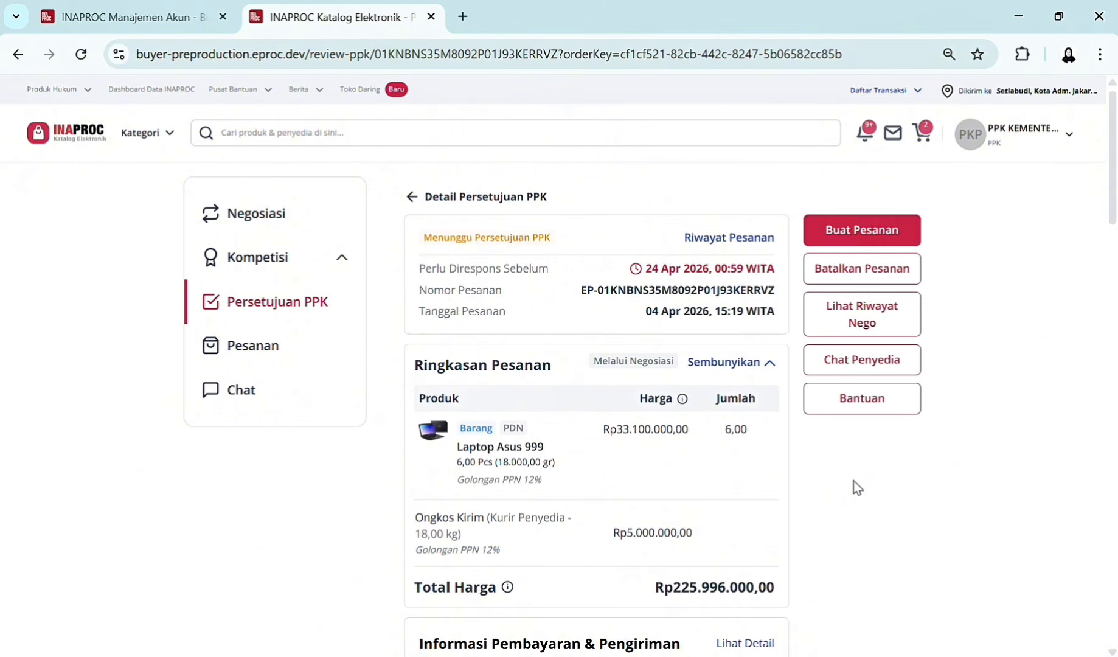
pyautogui.click(903, 242)
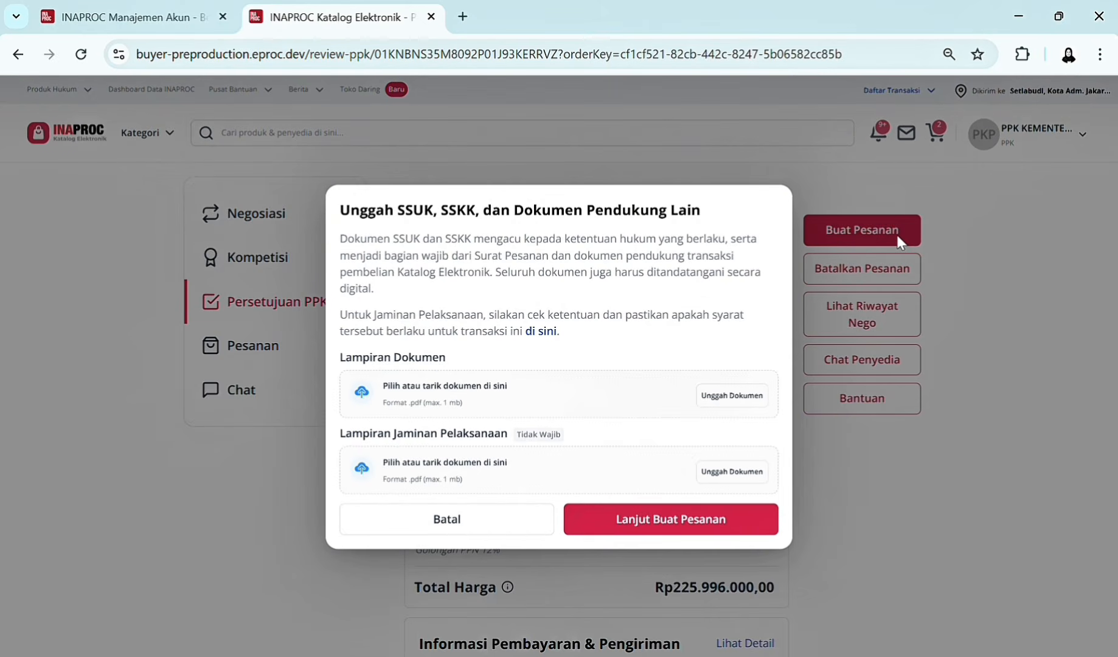
pyautogui.click(734, 398)
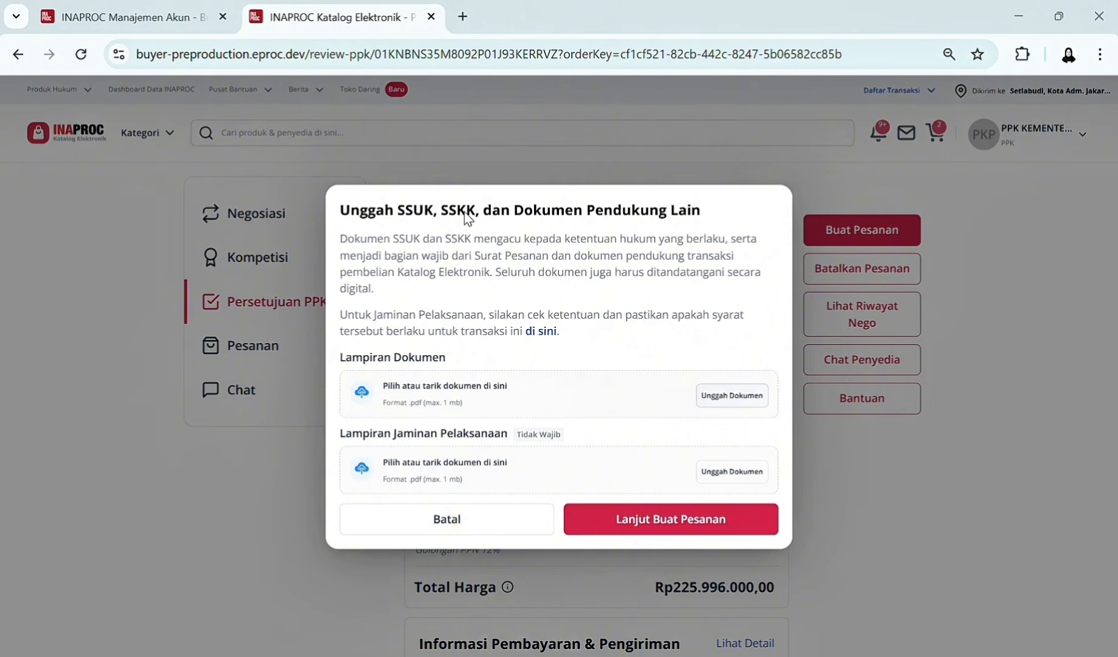
pyautogui.click(407, 383)
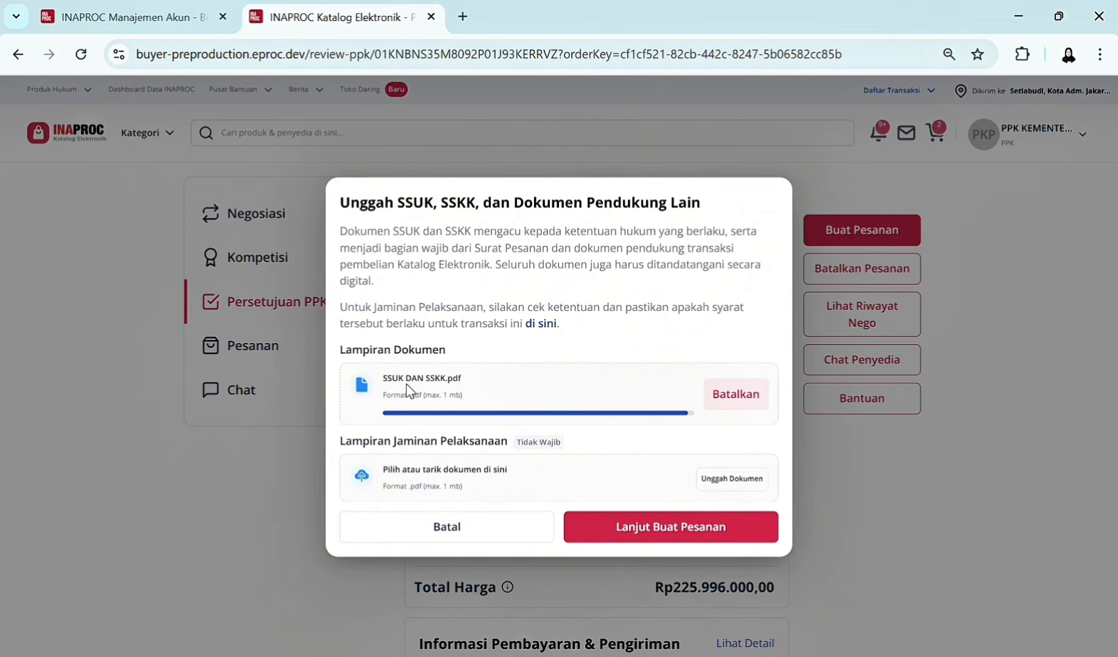
pyautogui.click(725, 480)
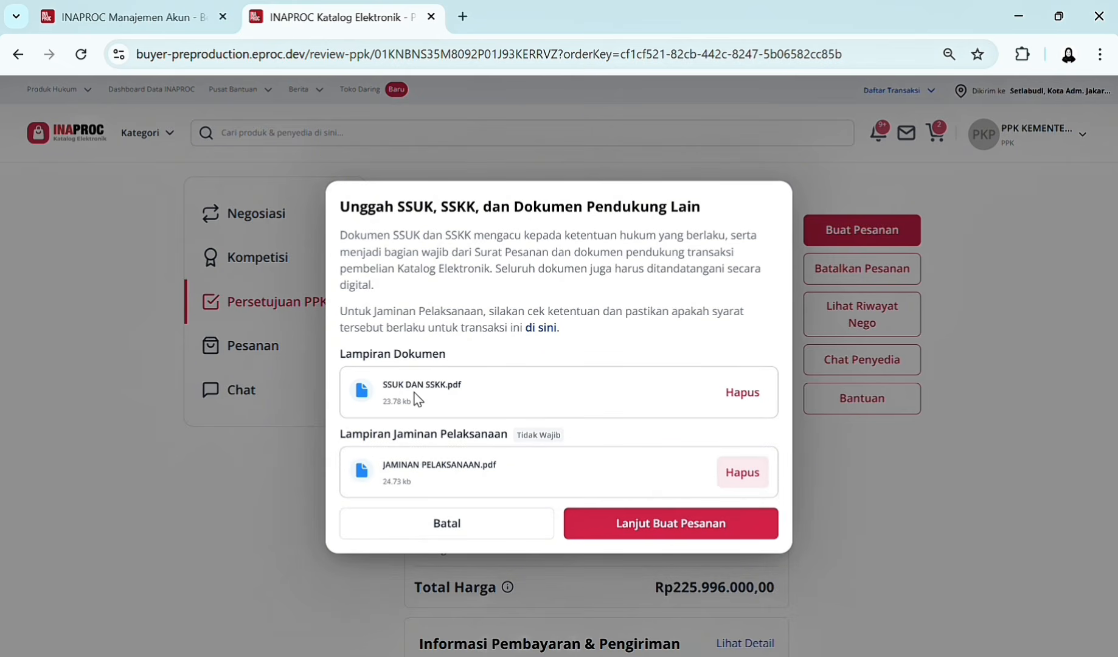
pyautogui.click(614, 534)
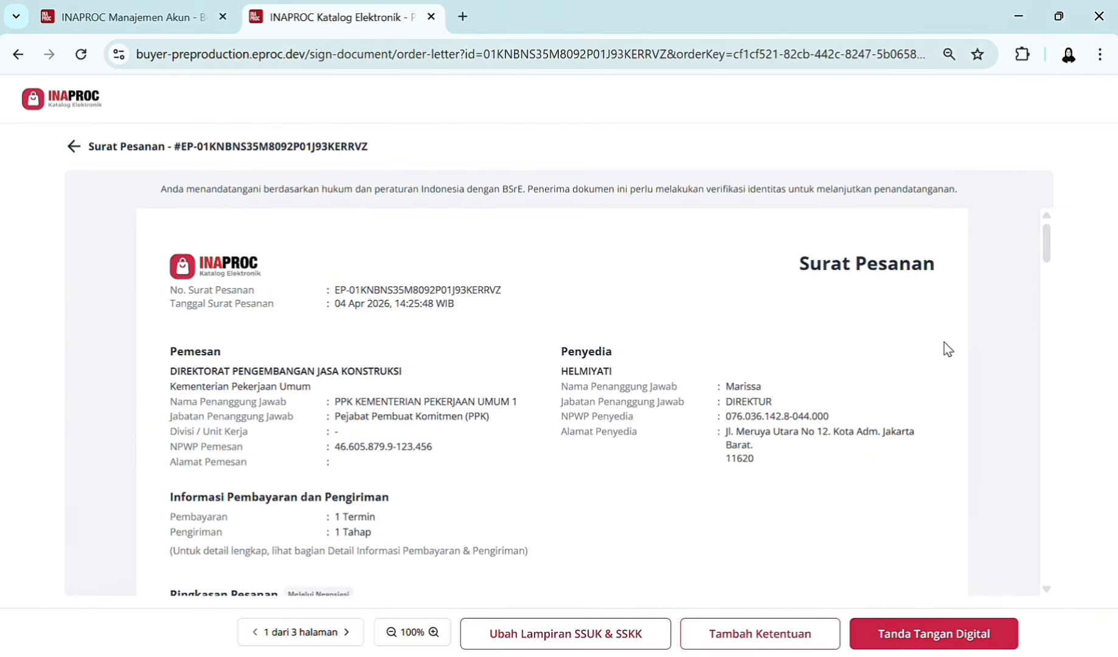
# Review the Laptop Asus 999 order letter and sign it digitally by entering the BSRE account passphrase.
pyautogui.moveTo(1049, 254); pyautogui.dragTo(1048, 287)
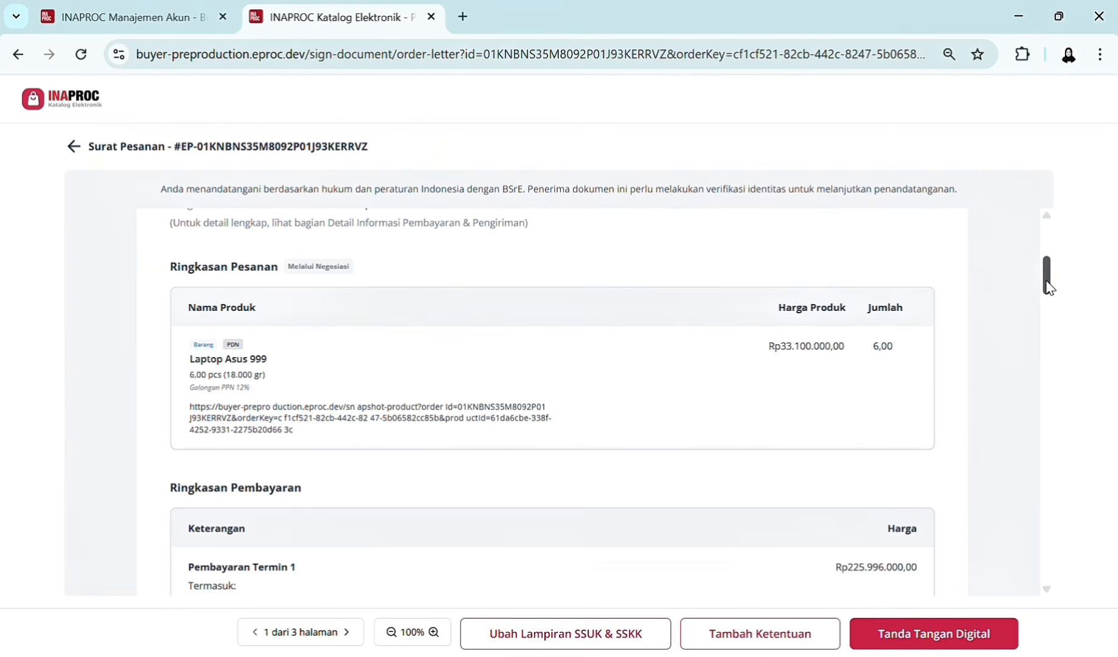
pyautogui.click(910, 635)
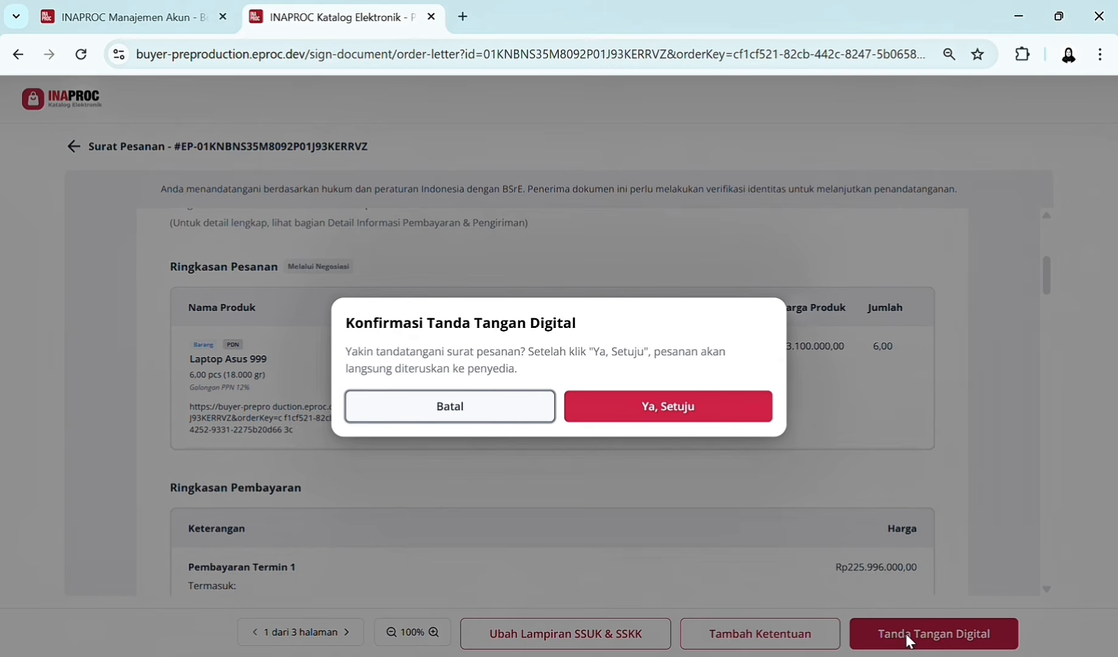
pyautogui.click(741, 415)
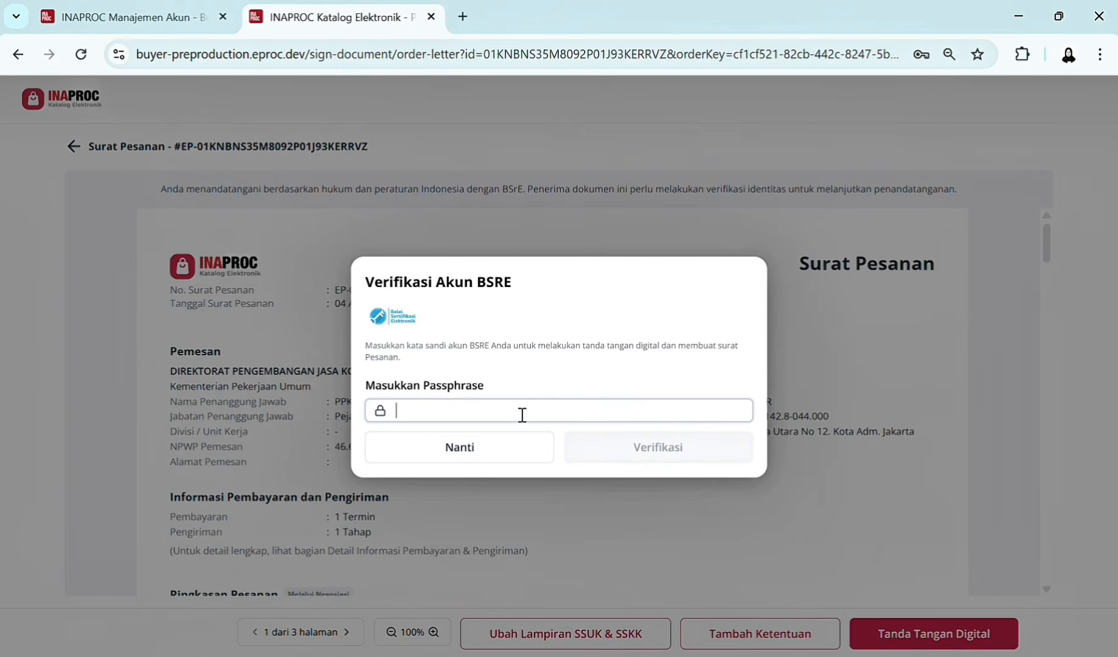
pyautogui.hotkey('ctrl', 'v')
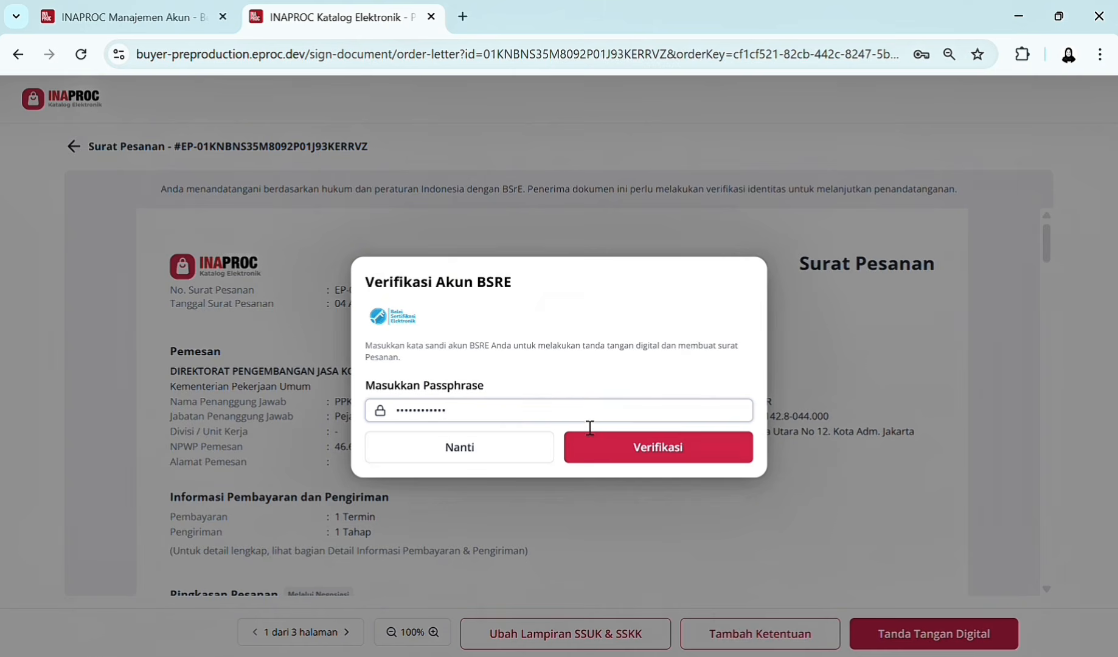
pyautogui.click(618, 453)
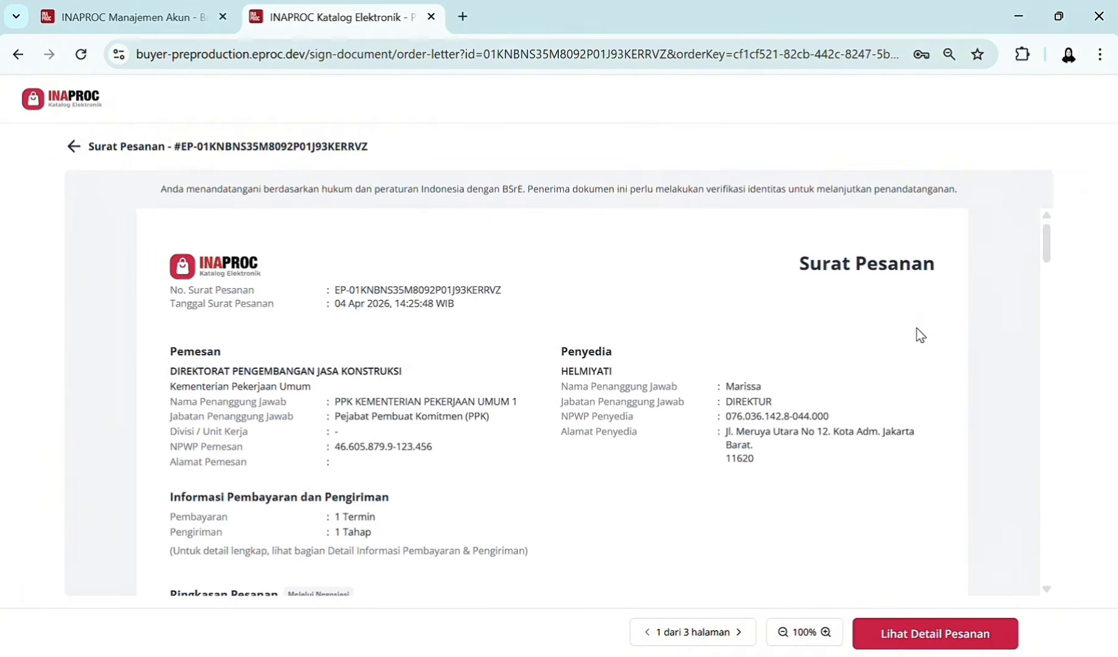
# Look through the signed order letter, and review the Laptop Asus 999 order's details from the order list.
pyautogui.moveTo(1051, 244); pyautogui.dragTo(1050, 291)
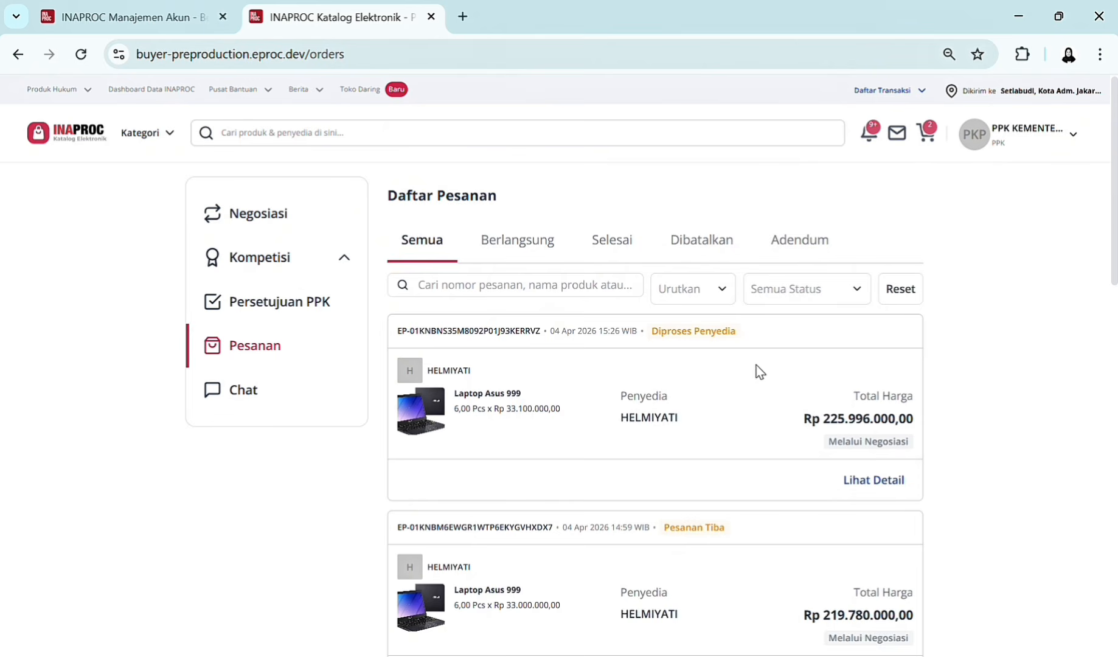
pyautogui.click(880, 480)
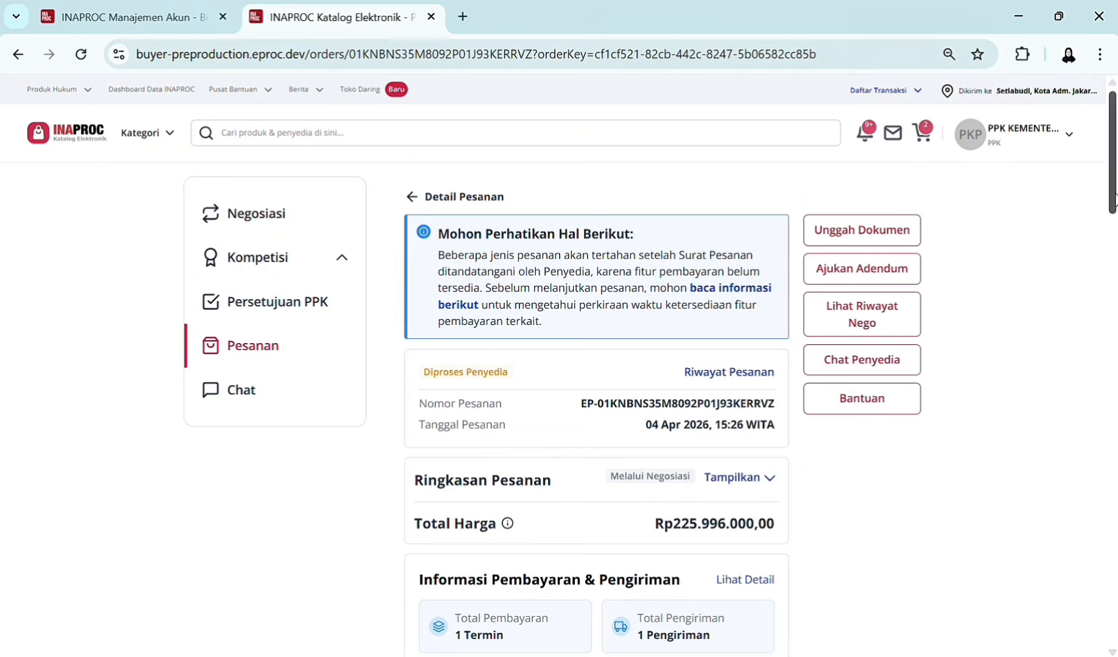
pyautogui.moveTo(1114, 196); pyautogui.dragTo(1085, 180)
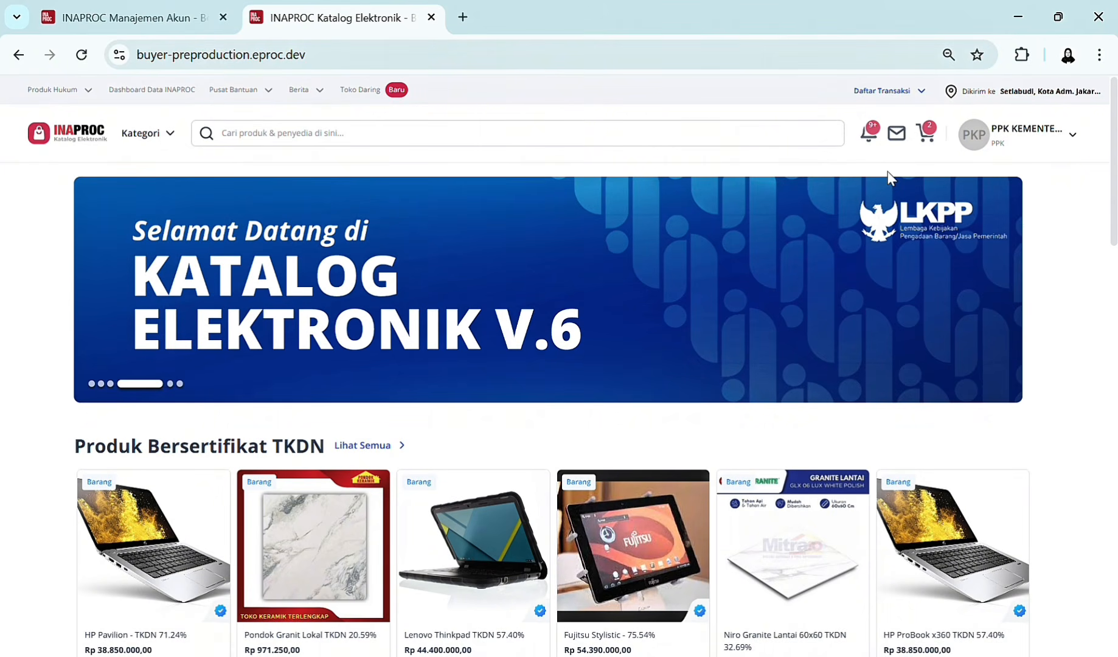
# Open the Printer HP order awaiting PPK approval from its notification and review its payment, delivery and product details.
pyautogui.click(878, 133)
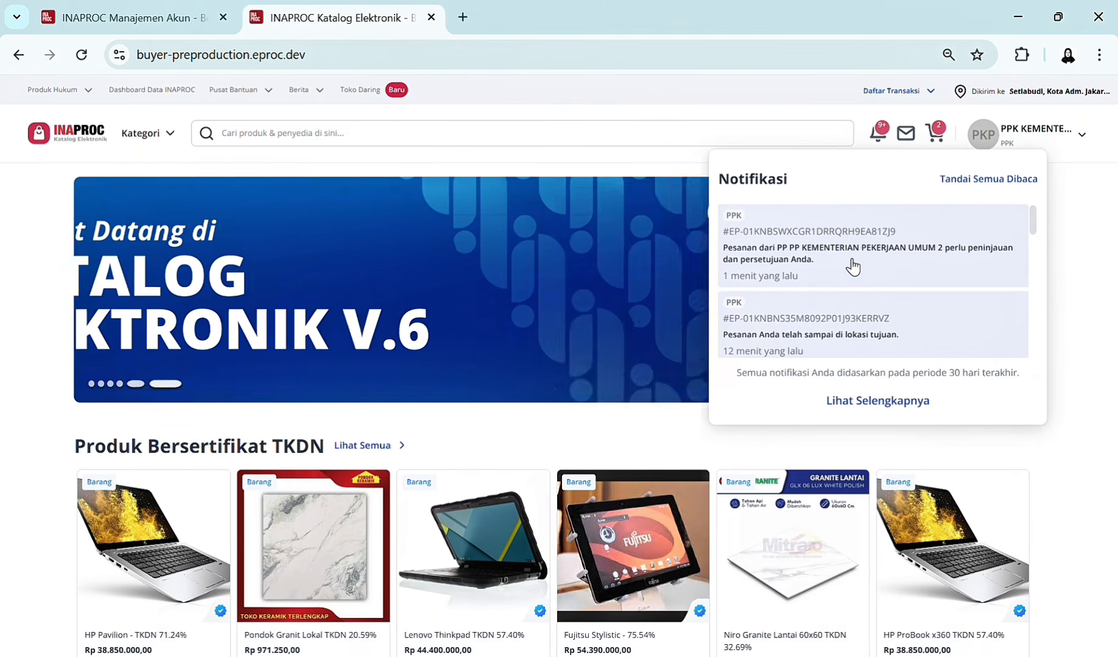
pyautogui.click(852, 266)
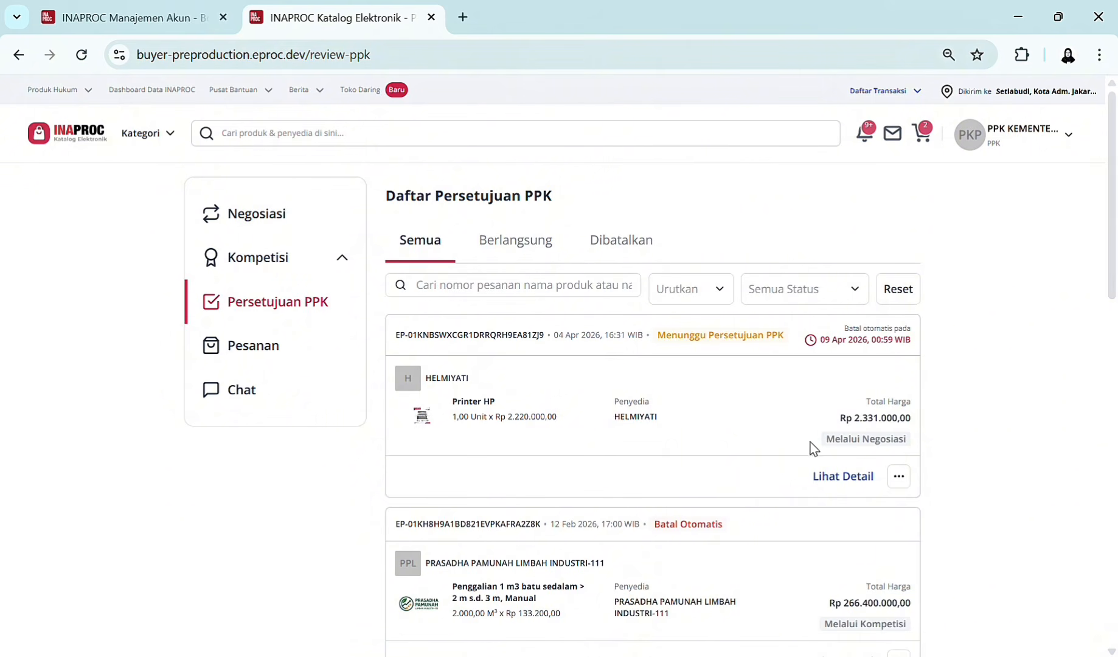
pyautogui.click(825, 478)
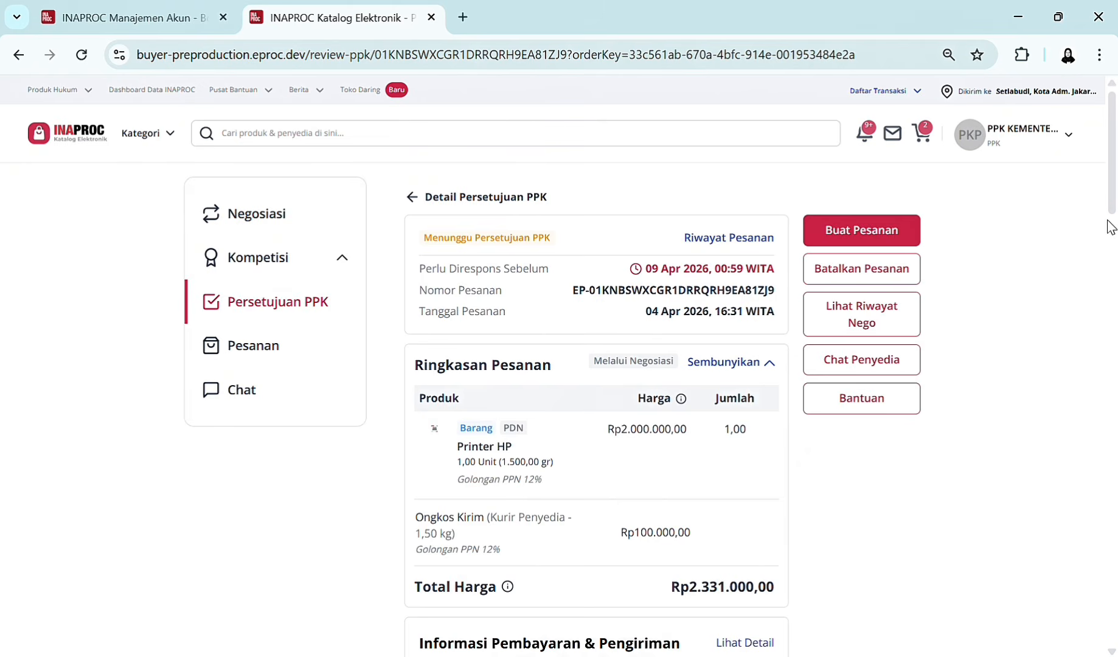
pyautogui.moveTo(1112, 197); pyautogui.dragTo(1111, 281)
pyautogui.moveTo(1112, 235); pyautogui.dragTo(1112, 354)
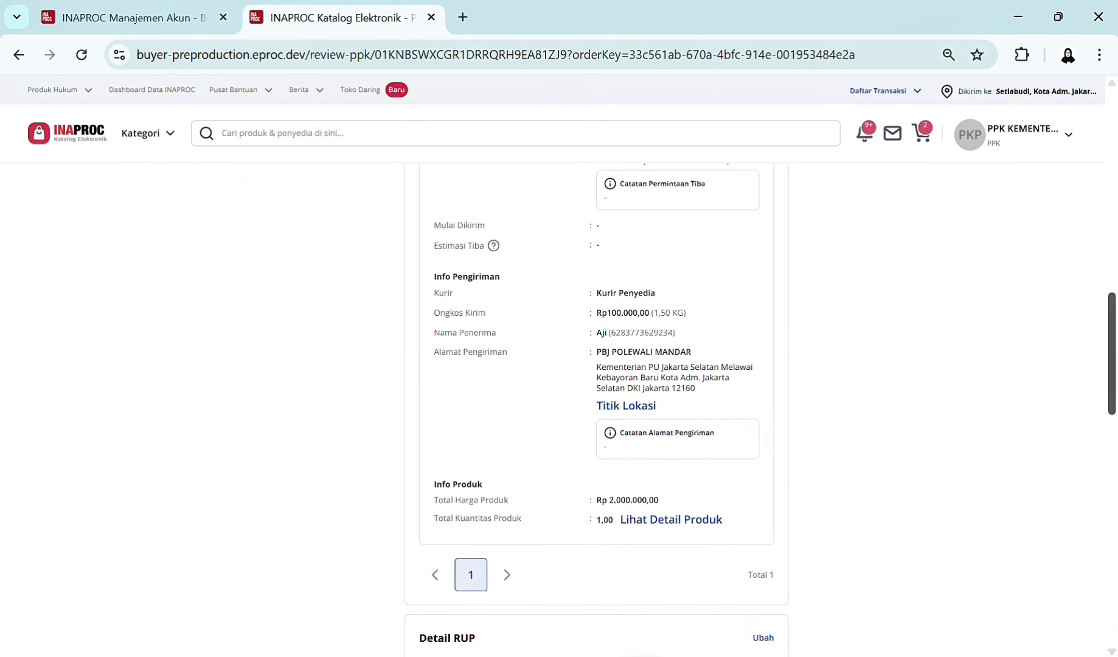
pyautogui.moveTo(1111, 395); pyautogui.dragTo(1115, 190)
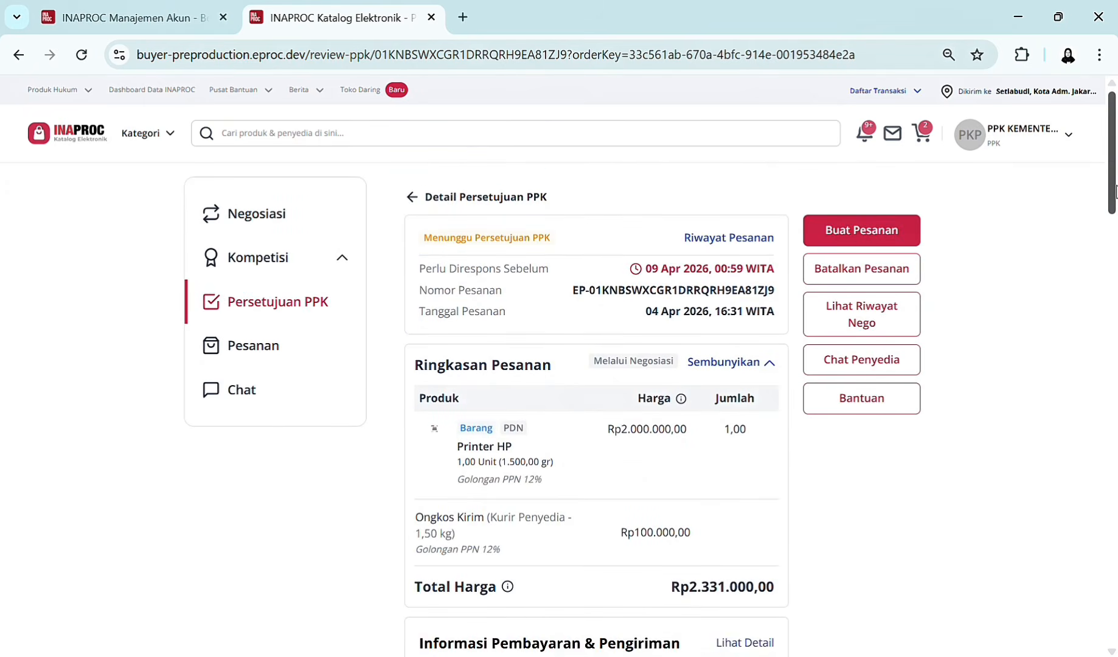
# Create the Printer HP order from its PPK approval, attach a supporting document and continue to the order letter.
pyautogui.click(867, 239)
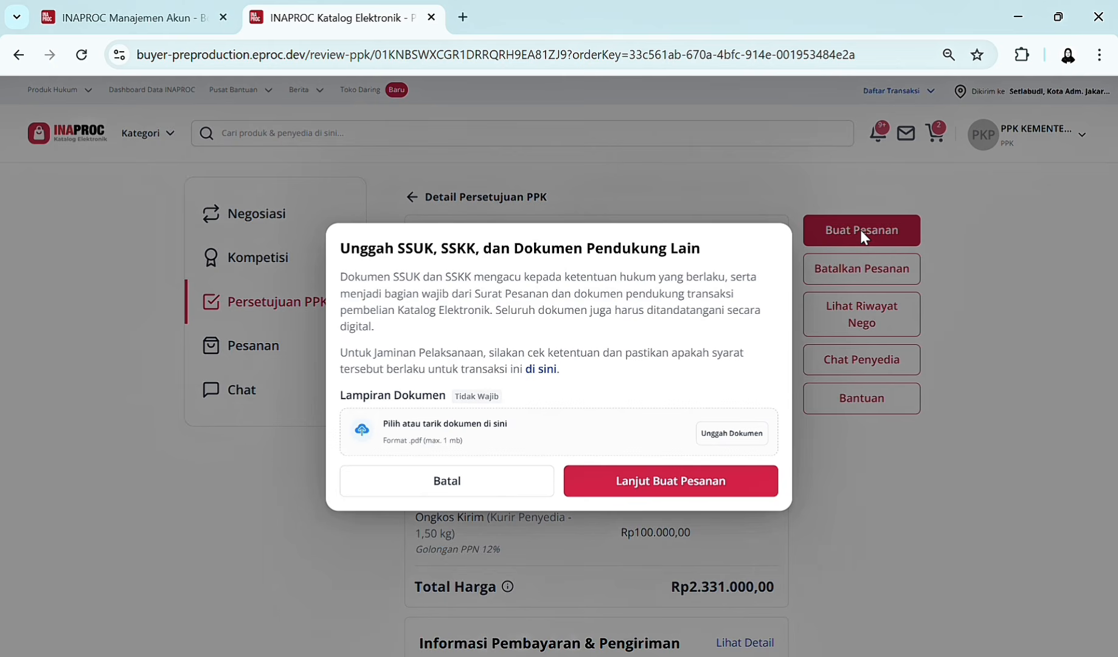
pyautogui.click(715, 433)
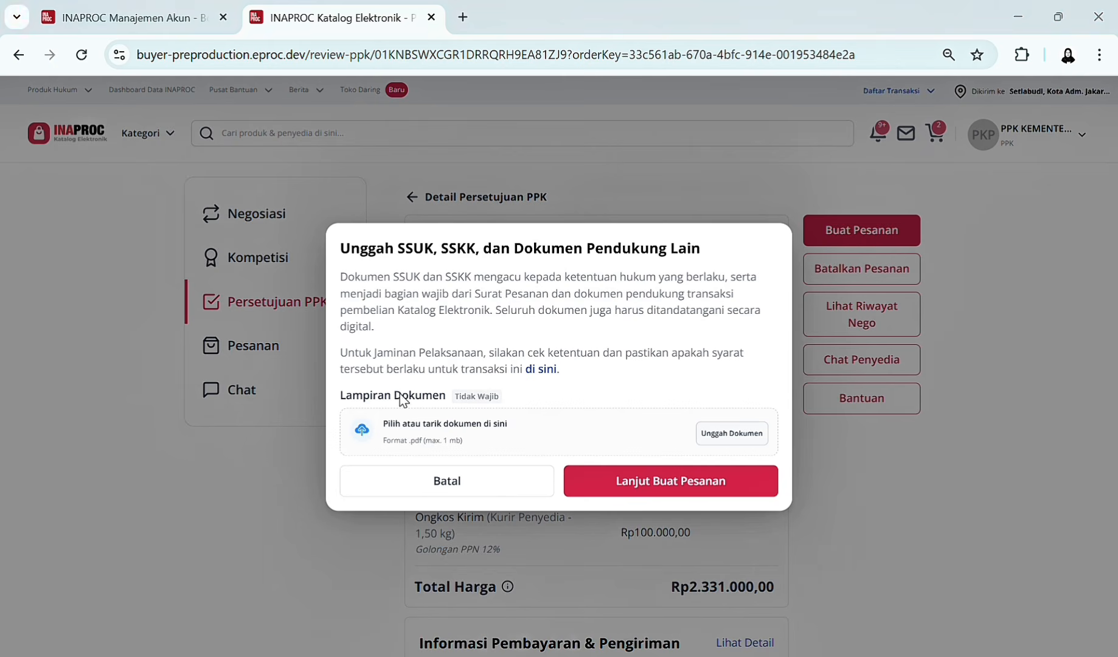
pyautogui.click(628, 494)
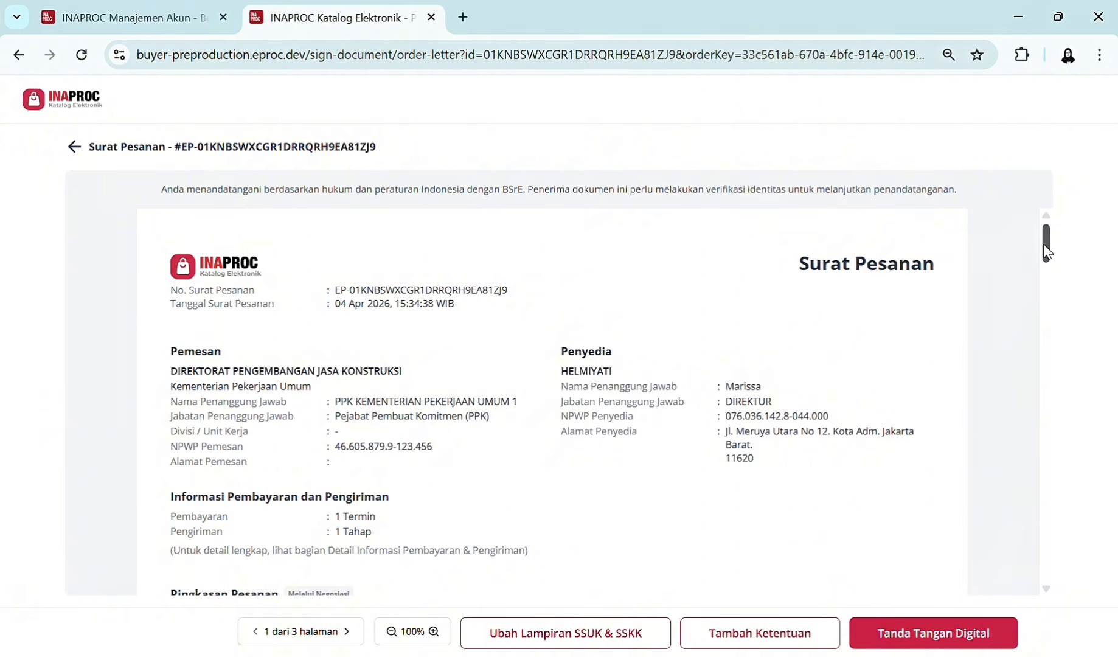
# Review the Printer HP order letter, sign it digitally by entering the BSRE account passphrase, and look over the signed letter.
pyautogui.moveTo(1048, 249); pyautogui.dragTo(1049, 286)
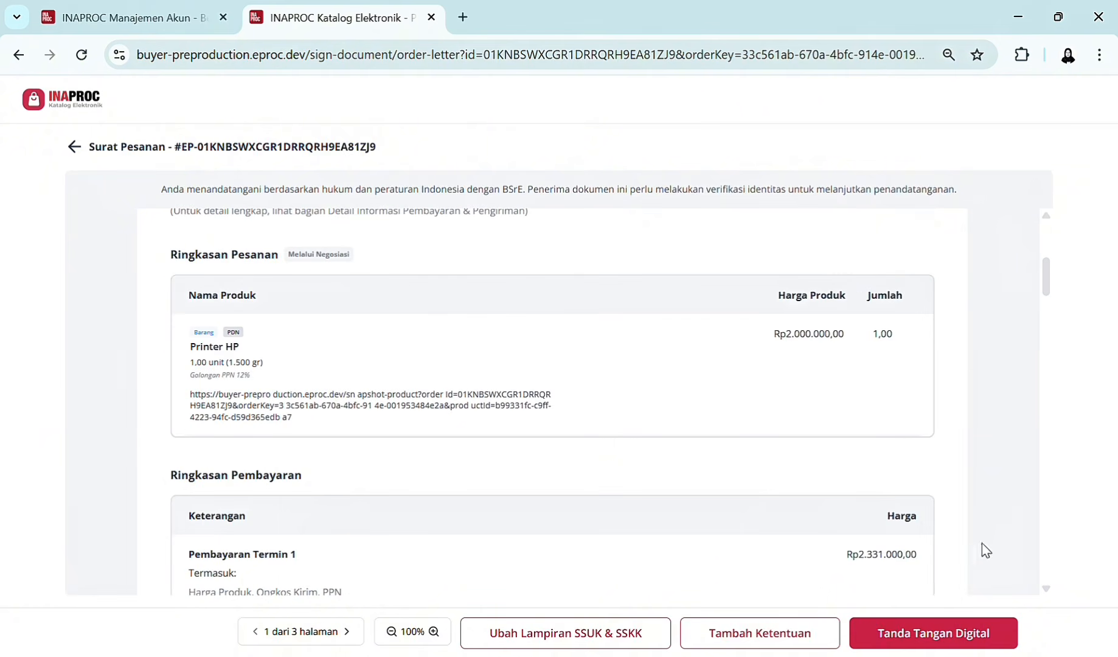
pyautogui.click(943, 632)
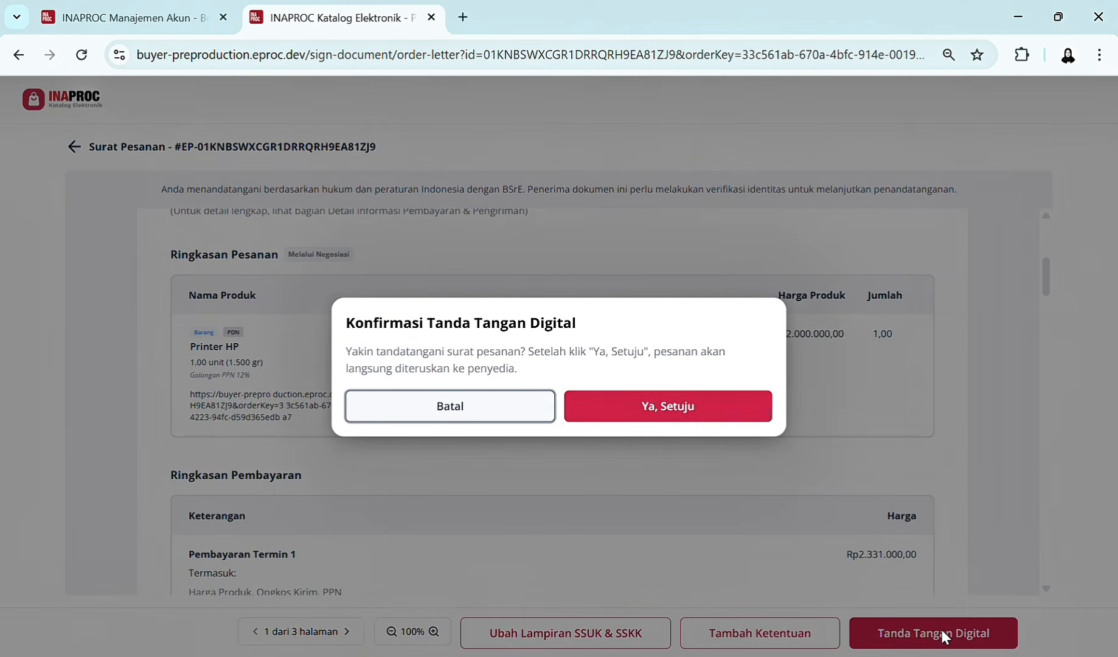
pyautogui.click(706, 419)
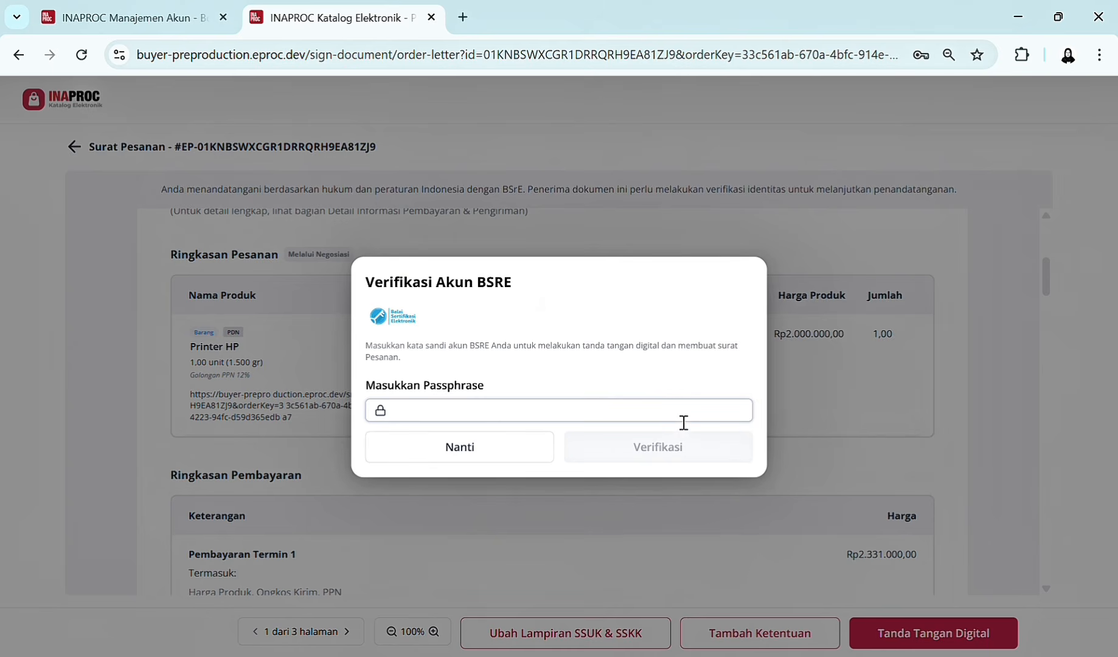
pyautogui.hotkey('ctrl', 'v')
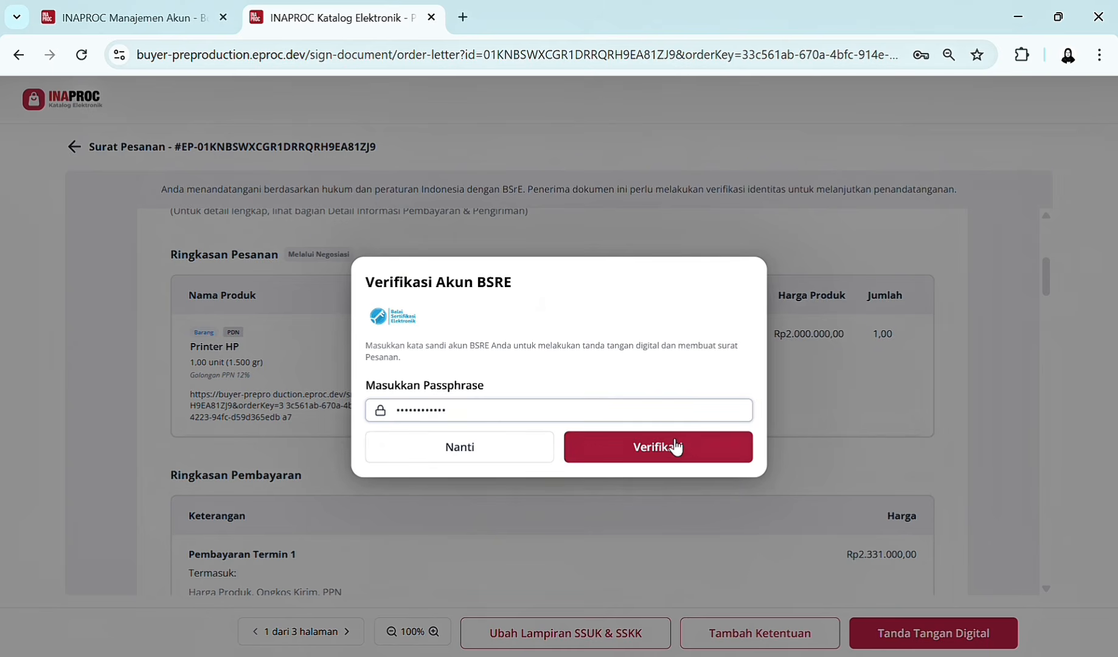
pyautogui.click(675, 450)
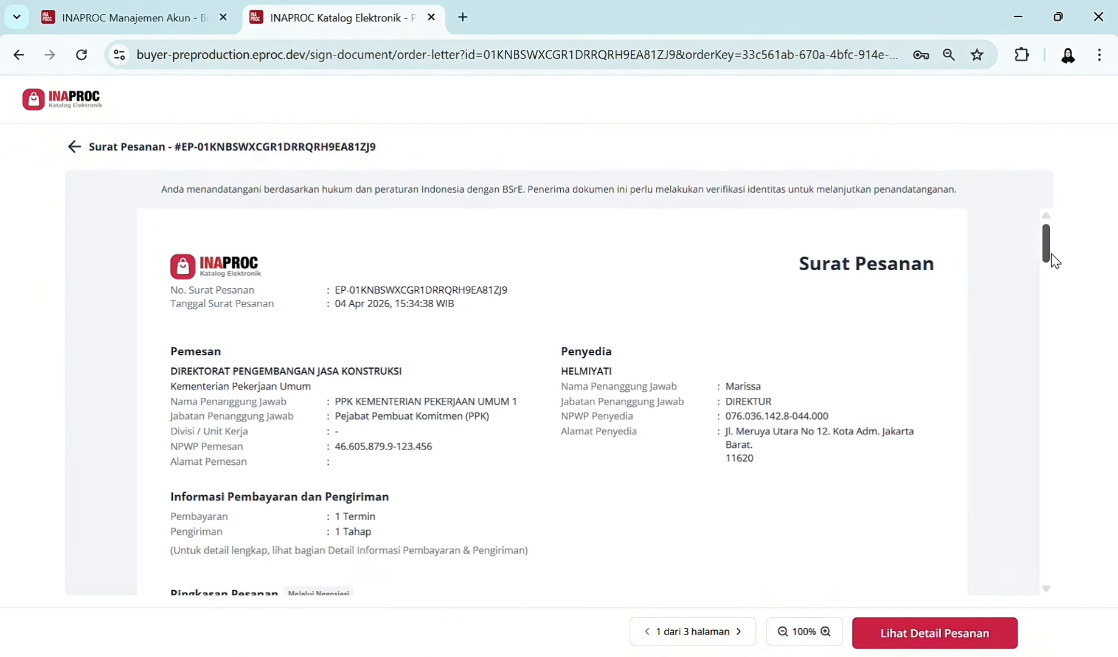
pyautogui.moveTo(1050, 254)
pyautogui.mouseDown()
pyautogui.moveTo(1019, 427)
pyautogui.moveTo(1031, 247)
pyautogui.mouseUp()
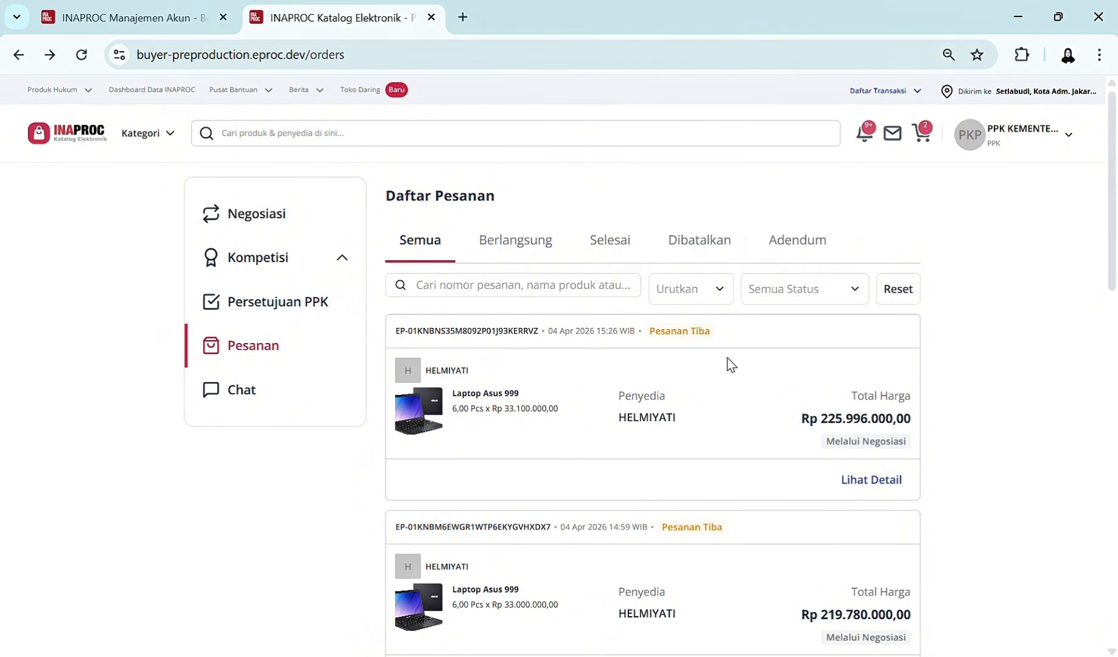
# Start the delivery confirmation for the arrived 33.100.000 Laptop Asus 999 order, set the inspection completion date to 04/04/2026 and accept all the inspection statements.
pyautogui.click(890, 489)
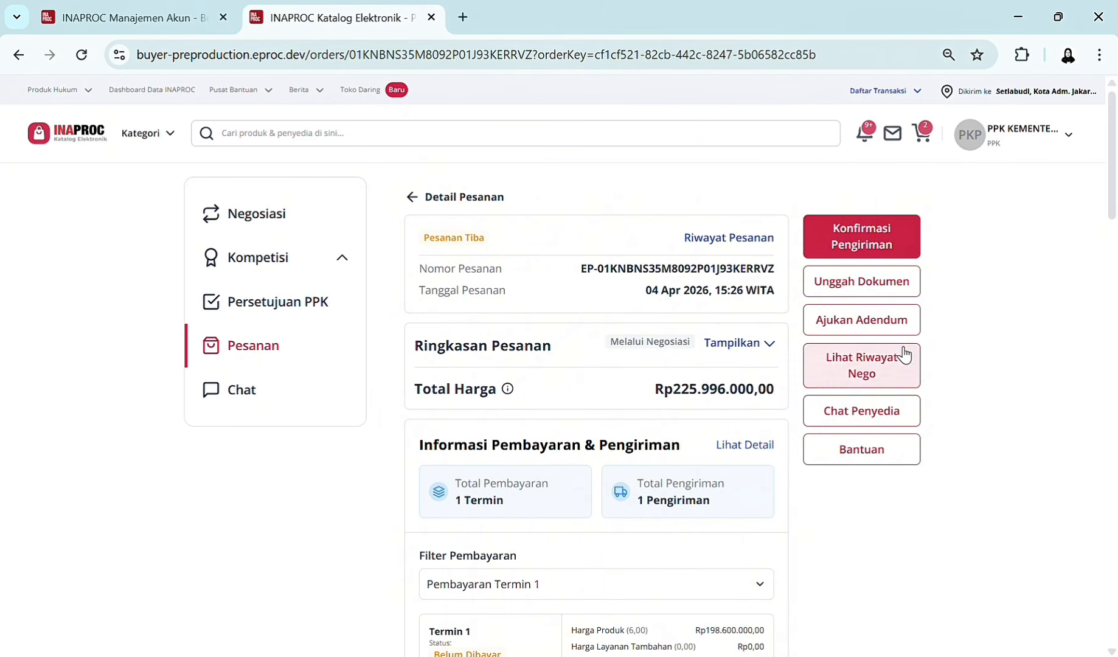
pyautogui.click(888, 249)
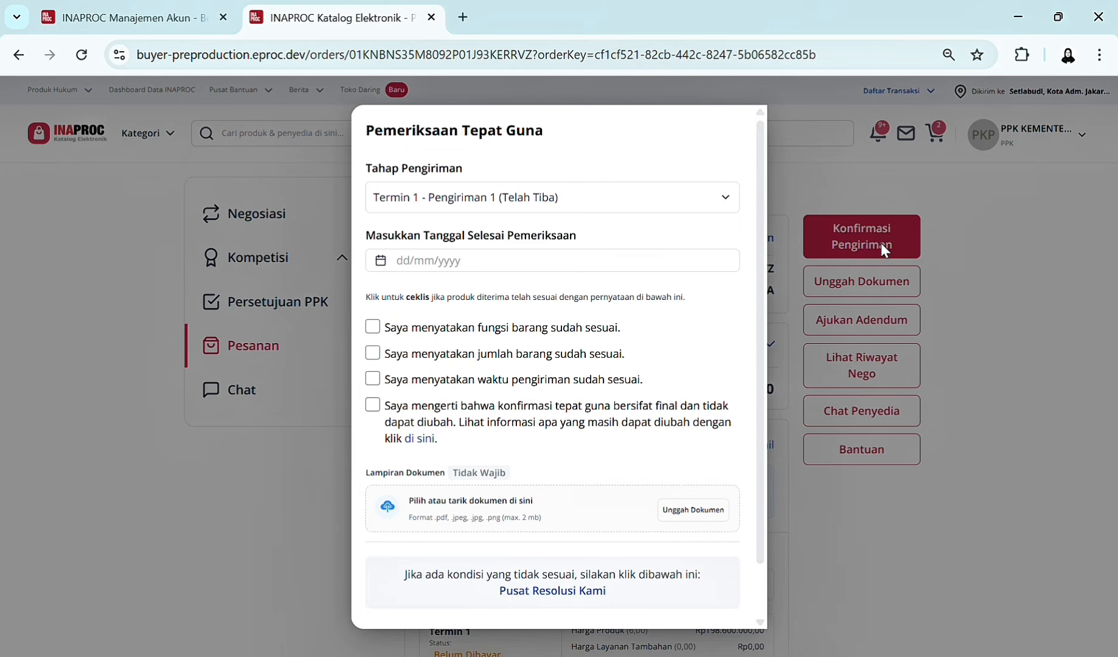
pyautogui.click(680, 262)
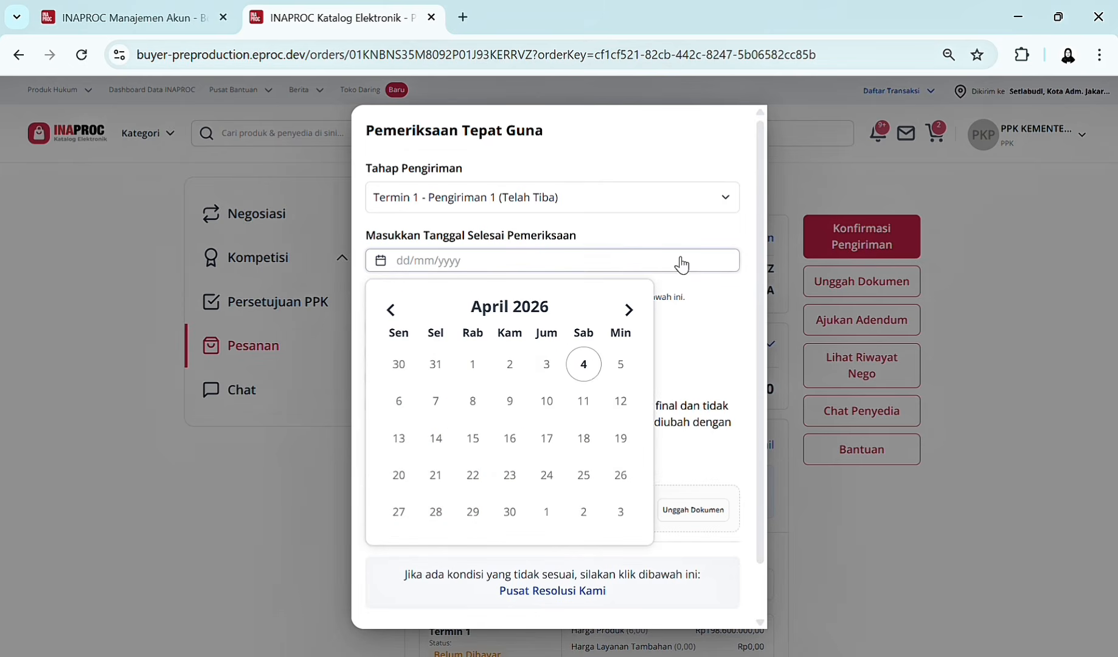
pyautogui.click(588, 370)
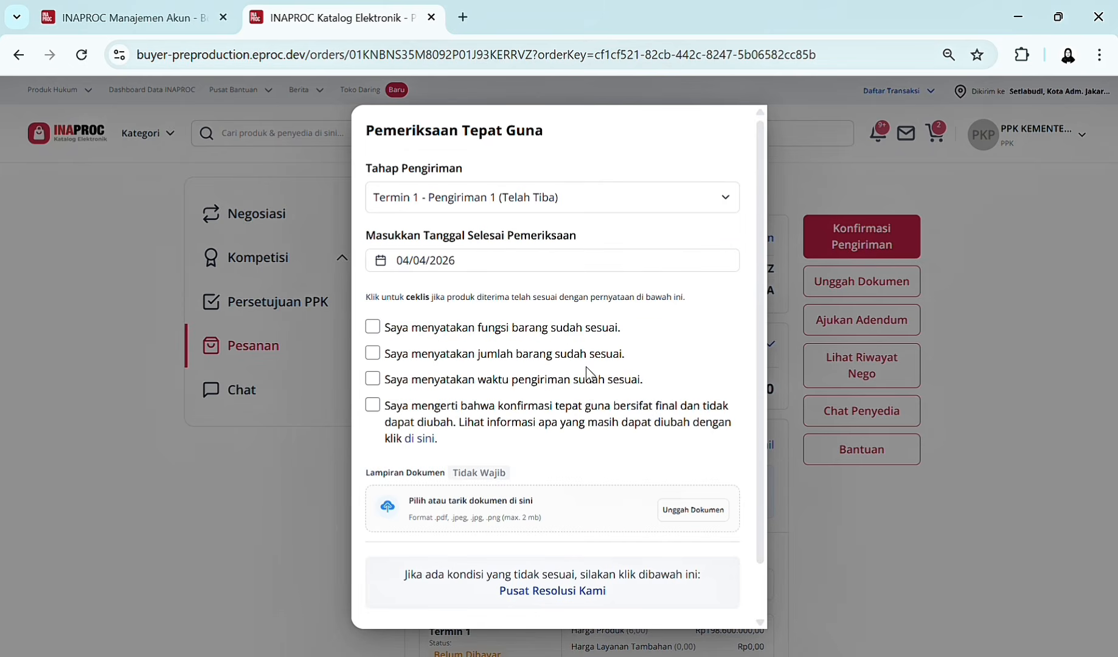
pyautogui.click(373, 327)
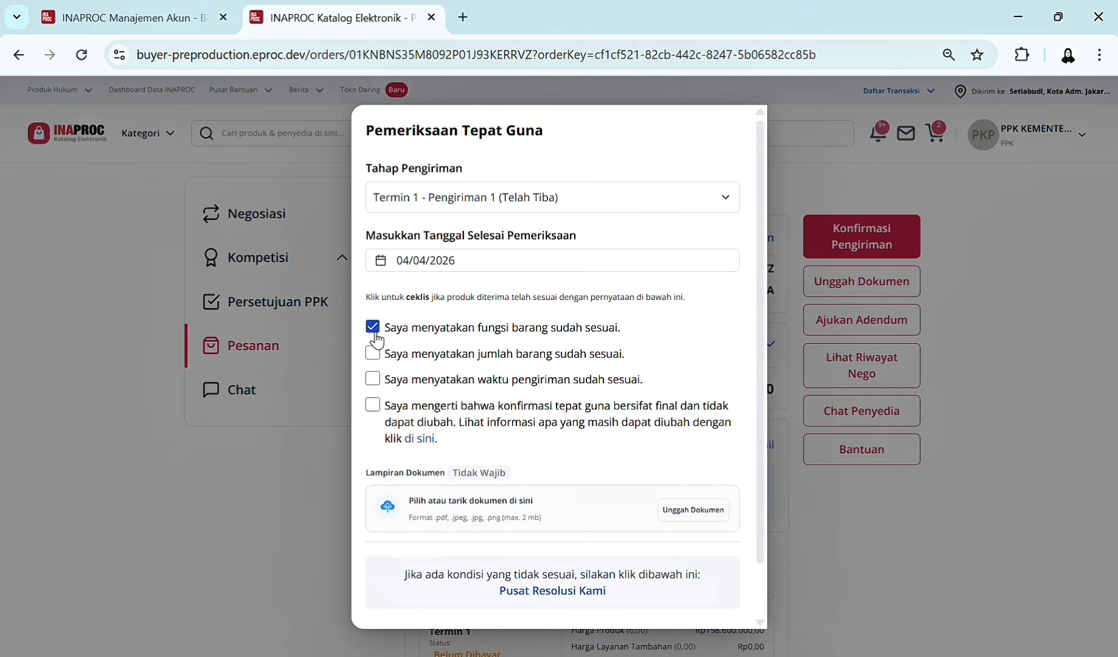
pyautogui.click(378, 364)
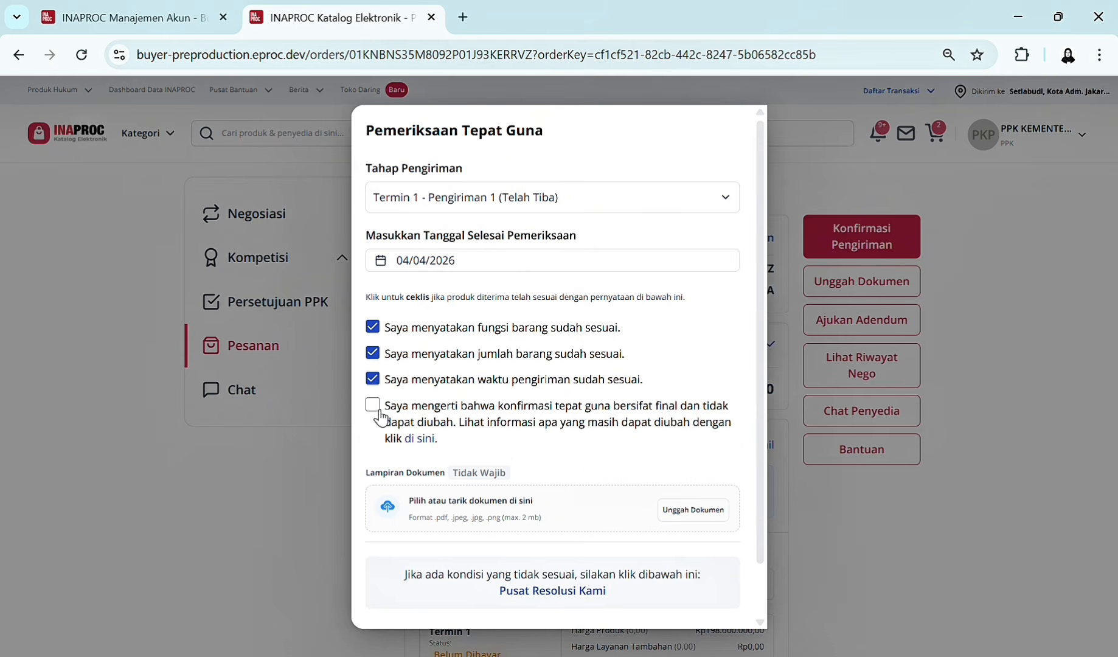
# Attach DOKUMENTASI PEMERIKSAAN BARANG.pdf to the goods inspection and submit the delivery confirmation.
pyautogui.click(674, 511)
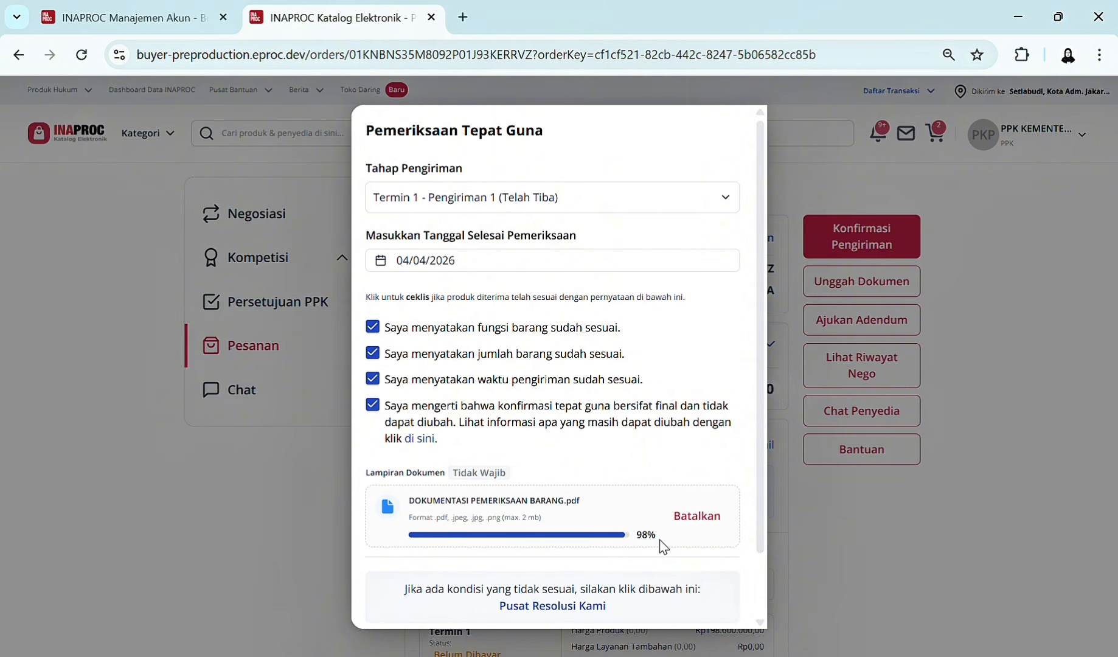
pyautogui.moveTo(762, 508); pyautogui.dragTo(762, 573)
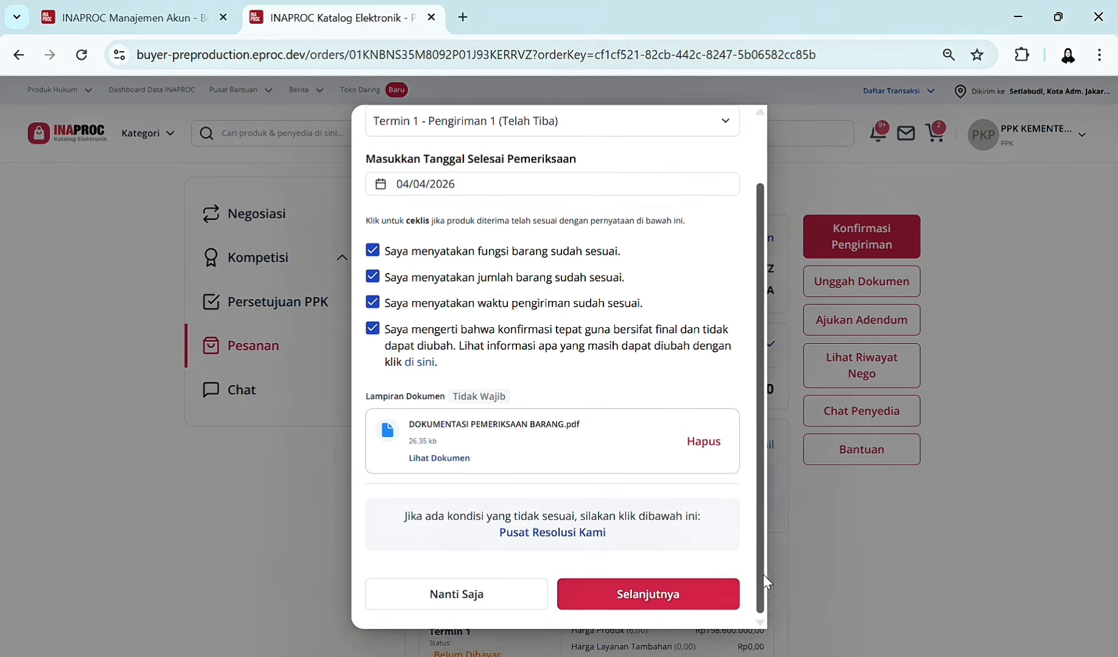
pyautogui.click(701, 596)
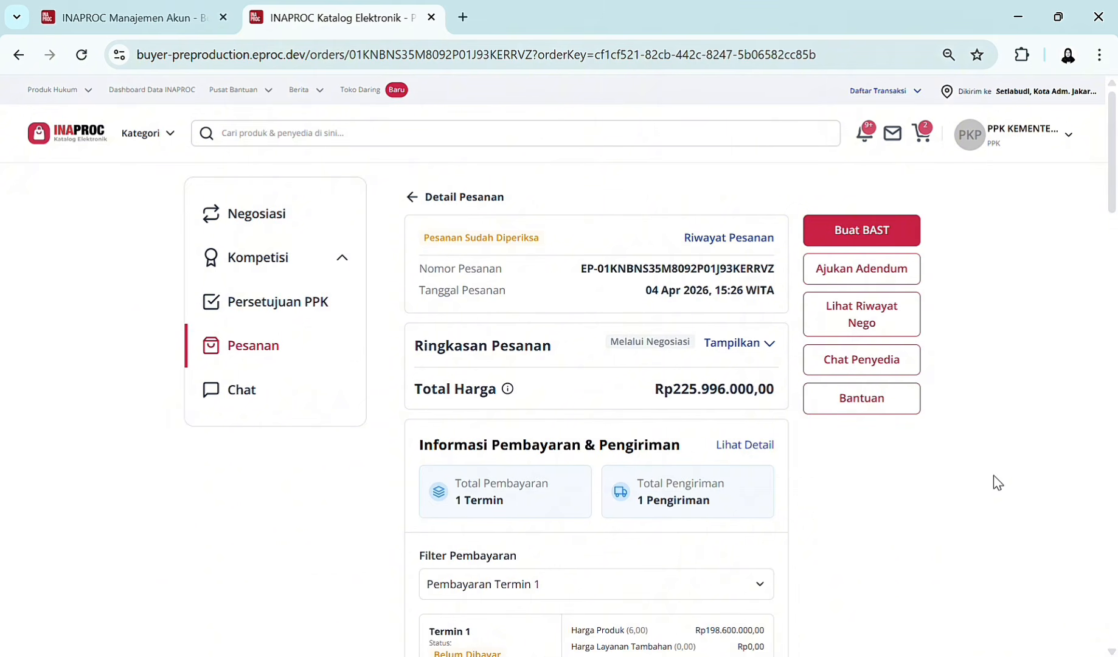
# Create the BAST for the inspected Laptop Asus 999 order with the number 123/IV/2026.
pyautogui.click(893, 232)
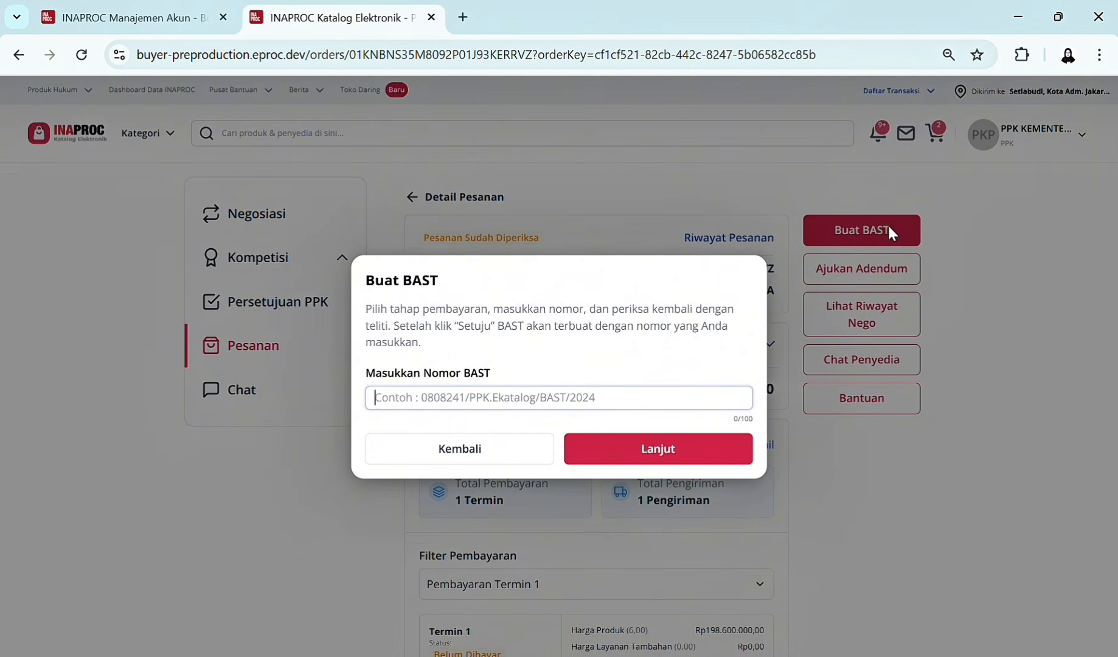
pyautogui.click(562, 399)
pyautogui.write('123/IV/2026')
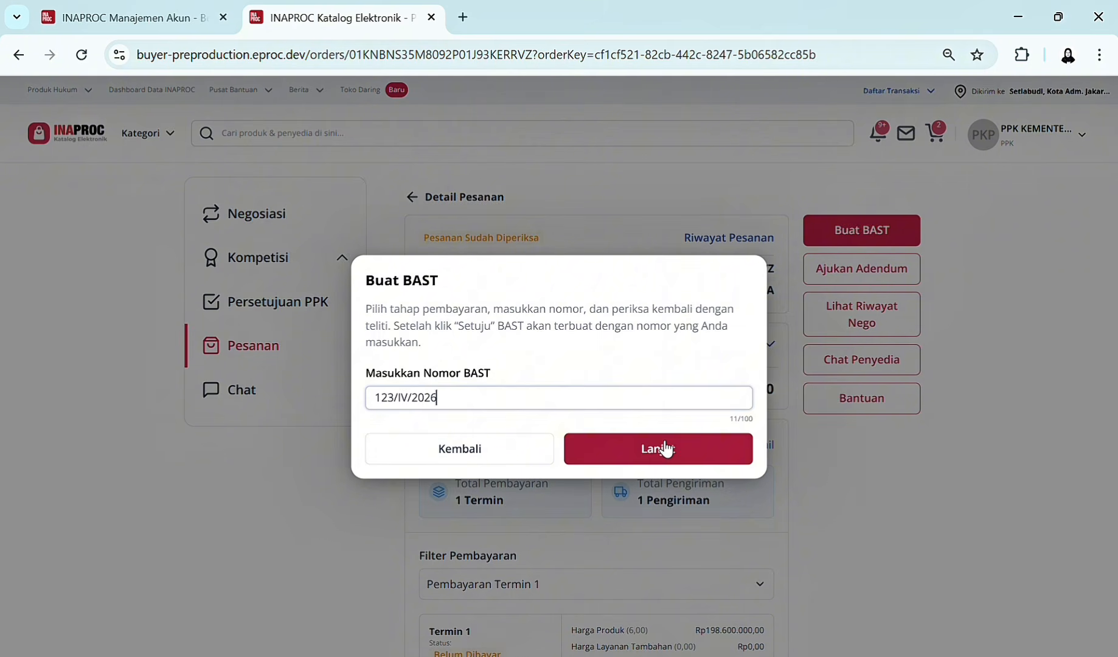
pyautogui.click(665, 448)
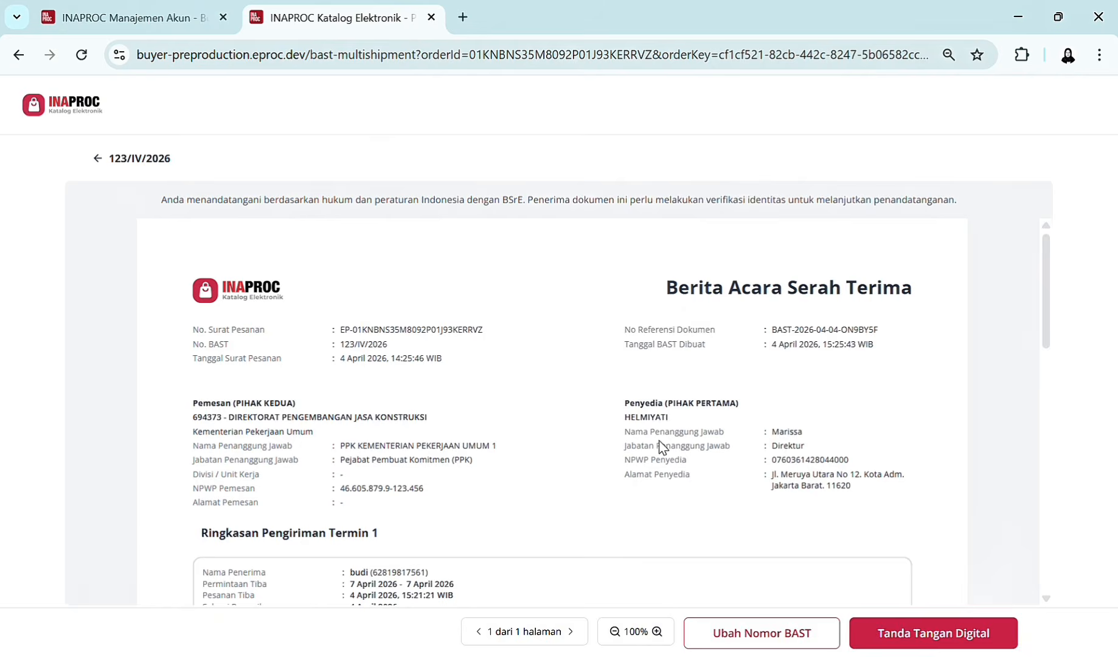
# Review the BAST, sign it digitally by entering the BSRE account passphrase, and look over the signed document.
pyautogui.scroll(-8, 661, 447)
pyautogui.click(953, 634)
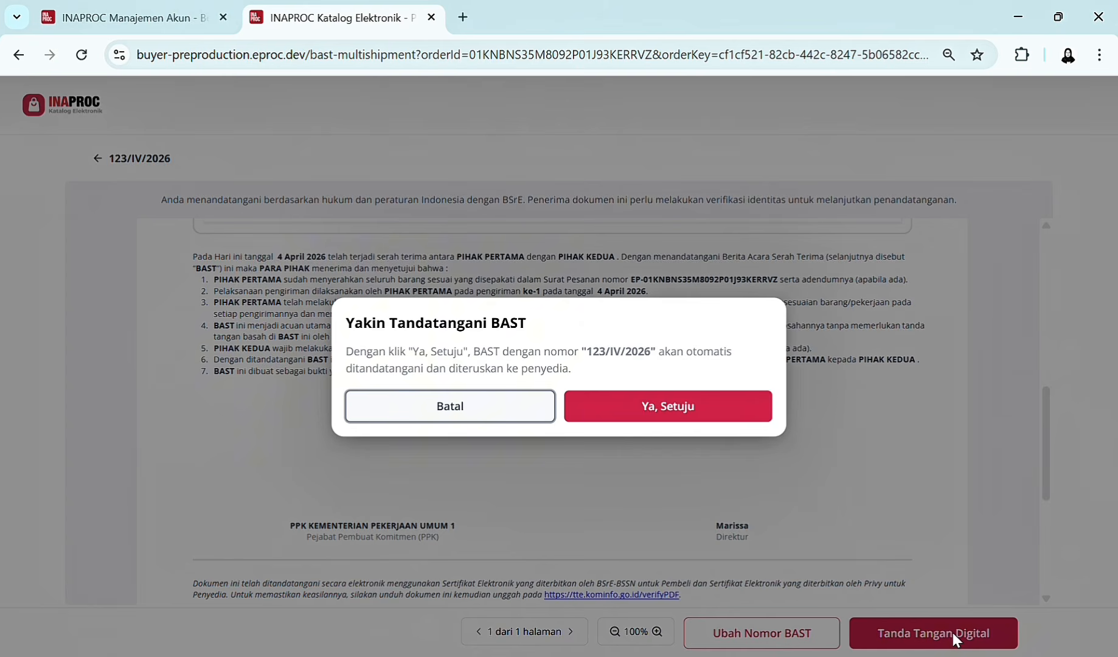
pyautogui.click(717, 417)
pyautogui.hotkey('ctrl', 'v')
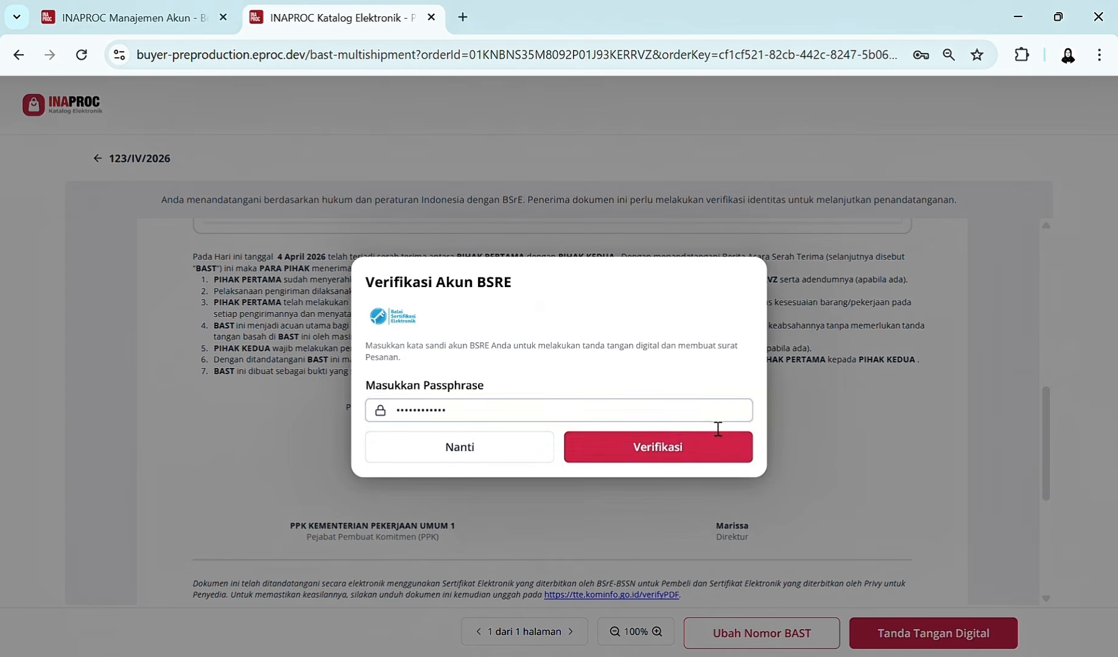
pyautogui.click(683, 447)
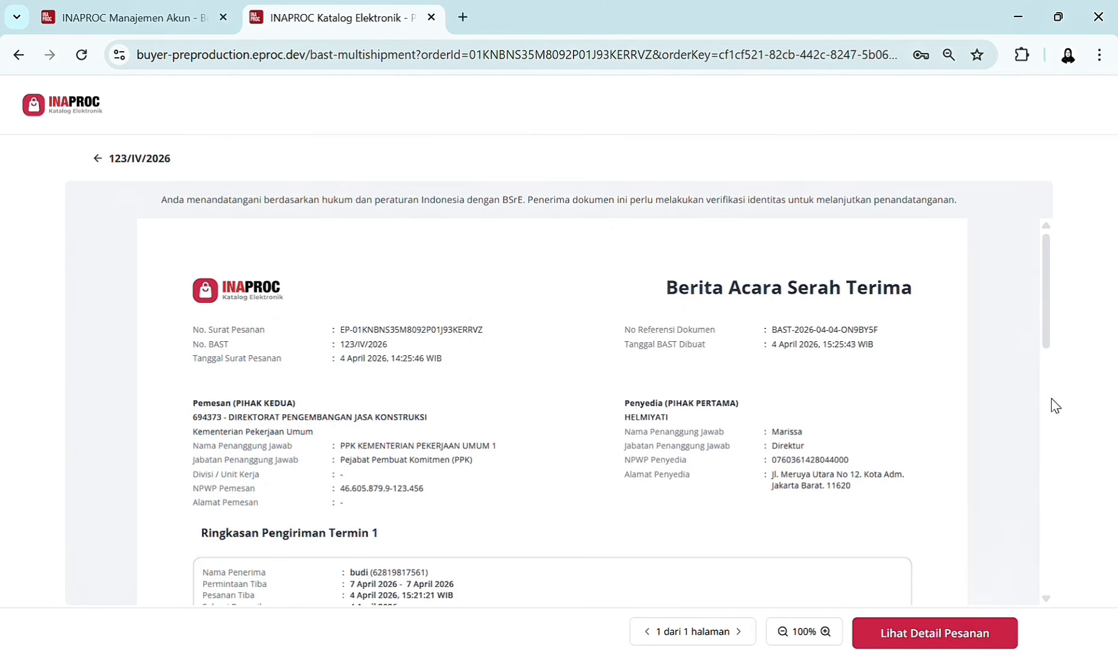
pyautogui.moveTo(1044, 328)
pyautogui.mouseDown()
pyautogui.moveTo(1030, 476)
pyautogui.moveTo(1026, 268)
pyautogui.mouseUp()
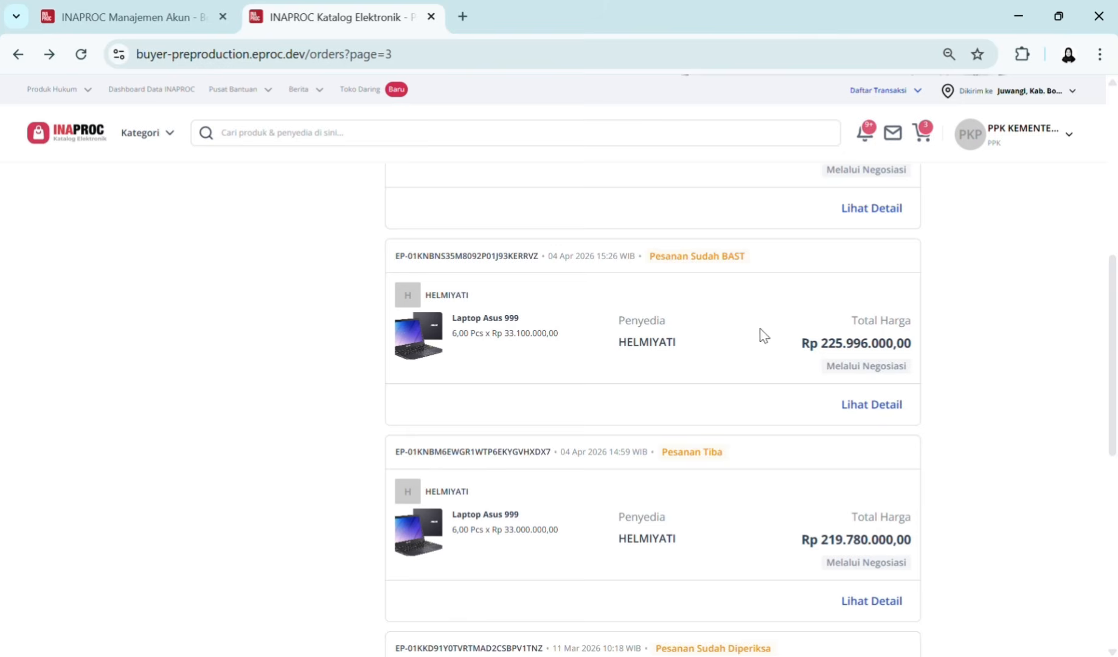
# Open an order with a completed BAST, examine the proof form for payment outside the system, and return to the order details.
pyautogui.click(872, 405)
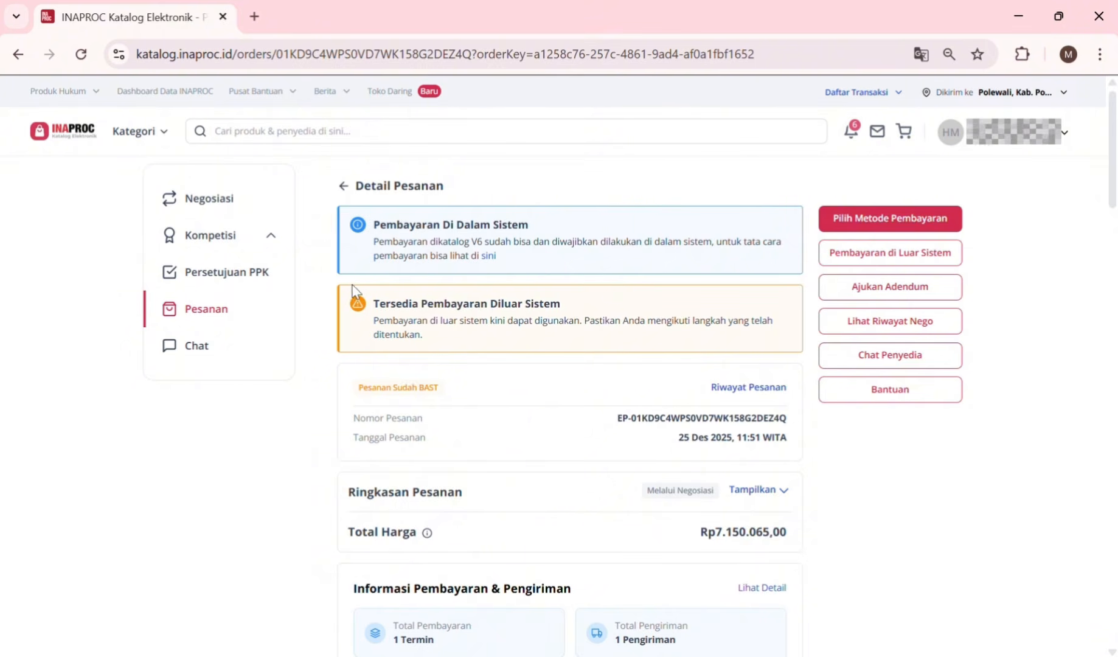
pyautogui.click(881, 261)
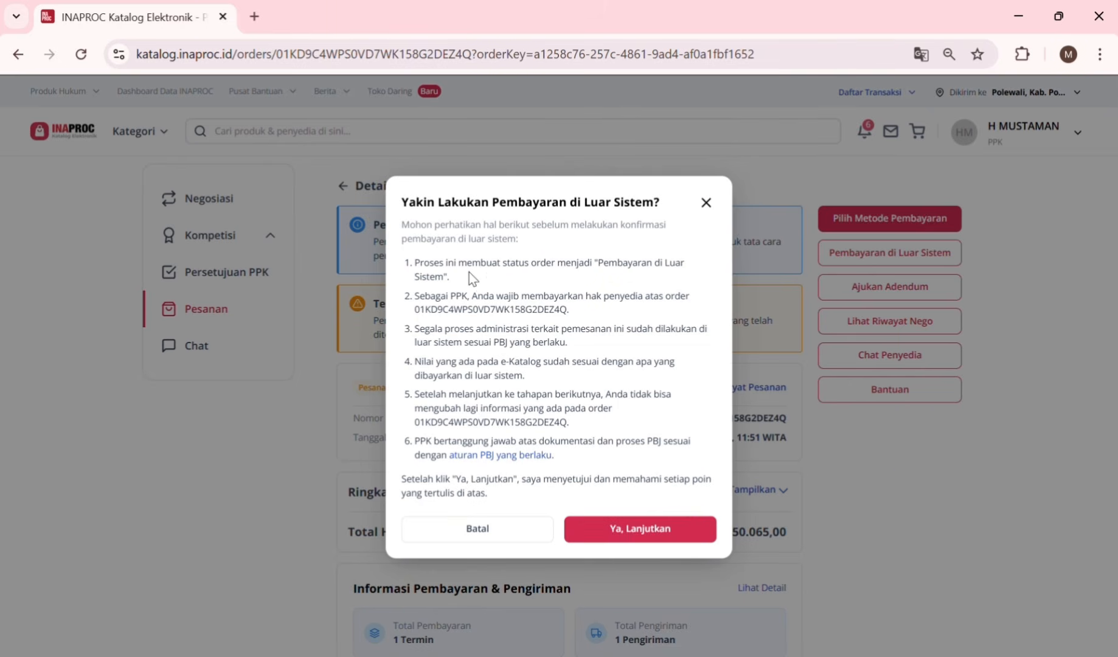
pyautogui.click(649, 535)
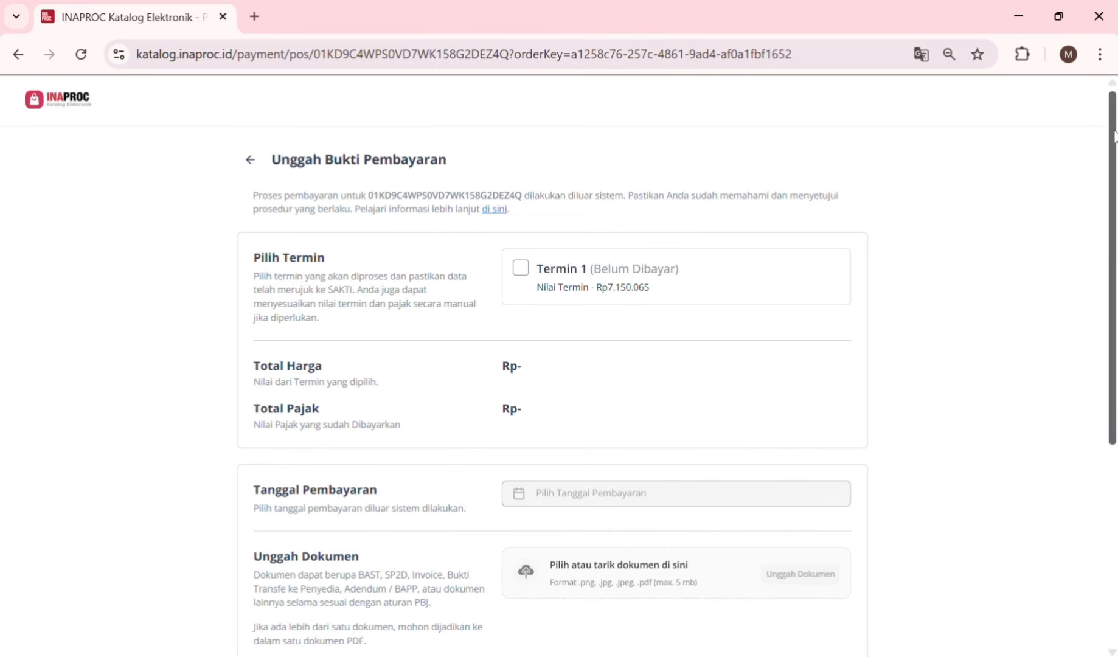
pyautogui.moveTo(1114, 136); pyautogui.dragTo(1113, 367)
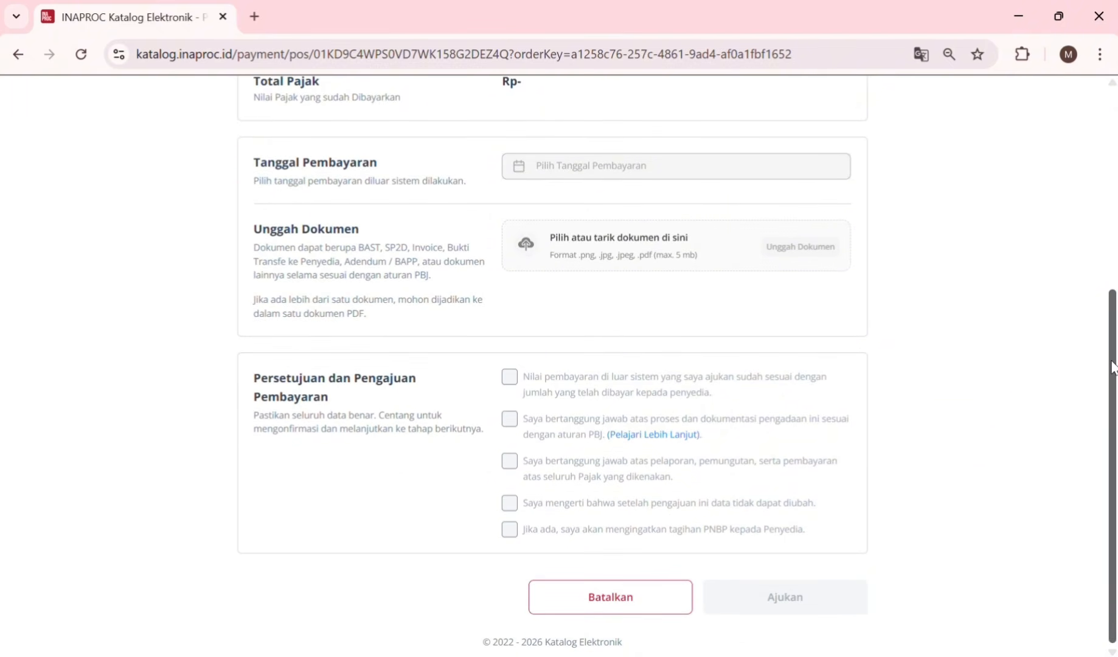
pyautogui.moveTo(1113, 367); pyautogui.dragTo(1115, 130)
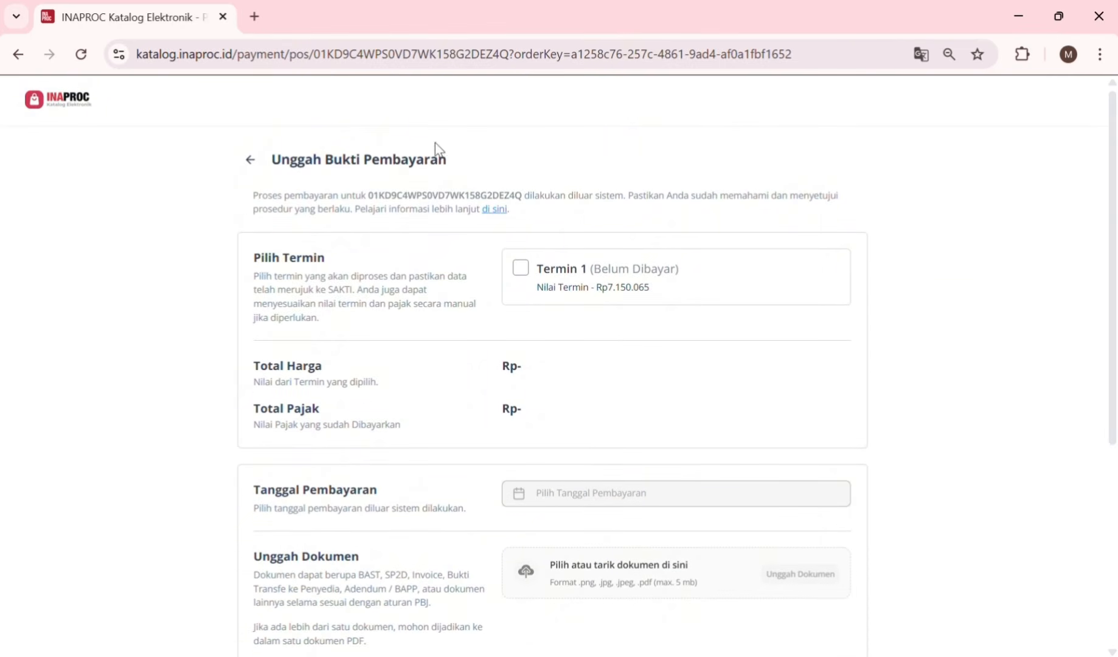
pyautogui.click(251, 161)
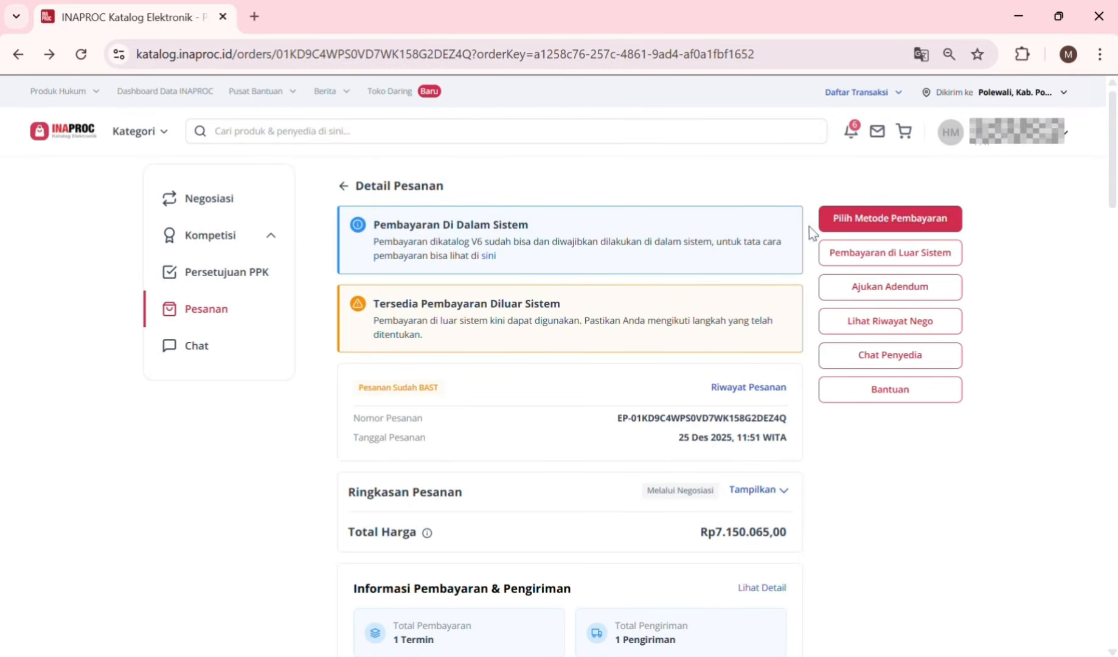
# Review the Termin 1 payment methods and choose Kode Bayar under Uang Persediaan (UP).
pyautogui.click(850, 225)
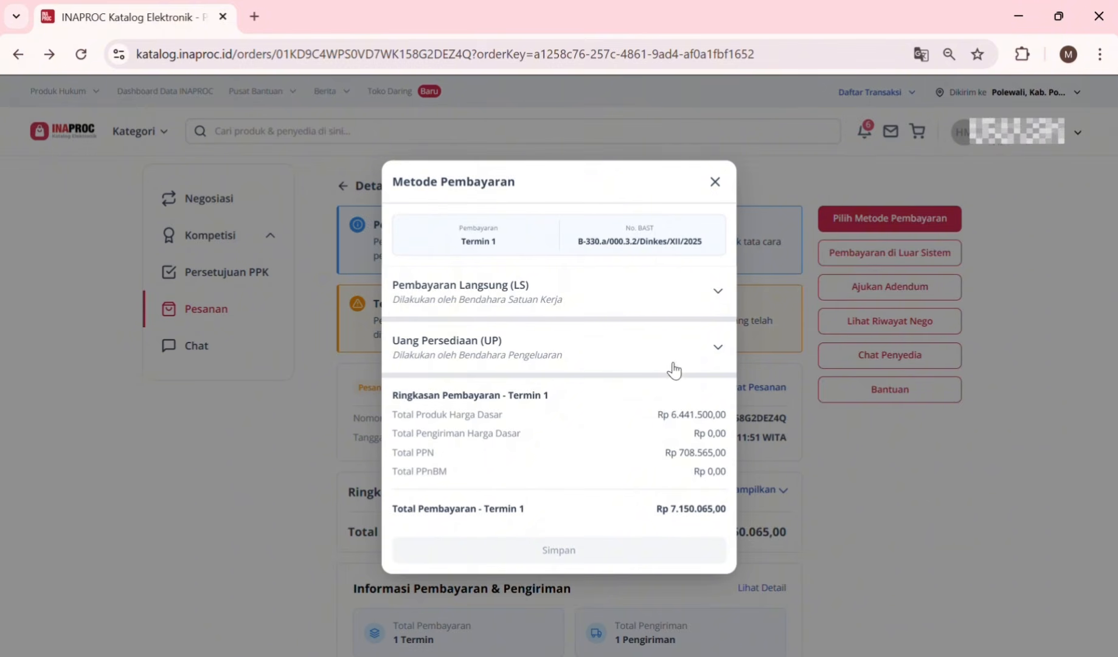
pyautogui.click(713, 350)
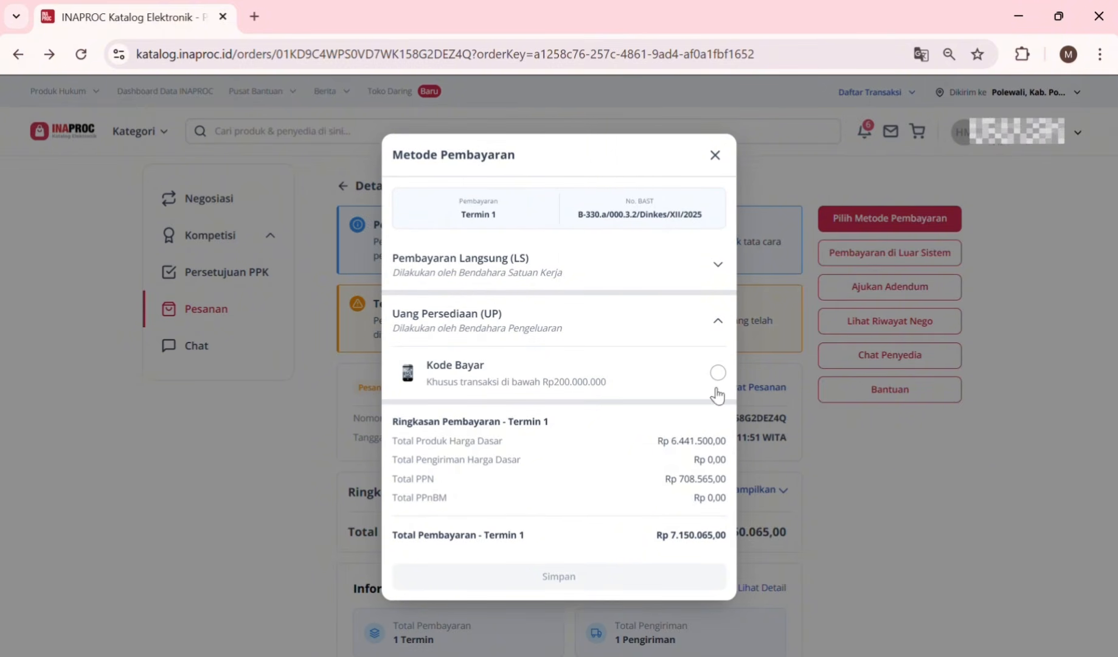
pyautogui.click(721, 264)
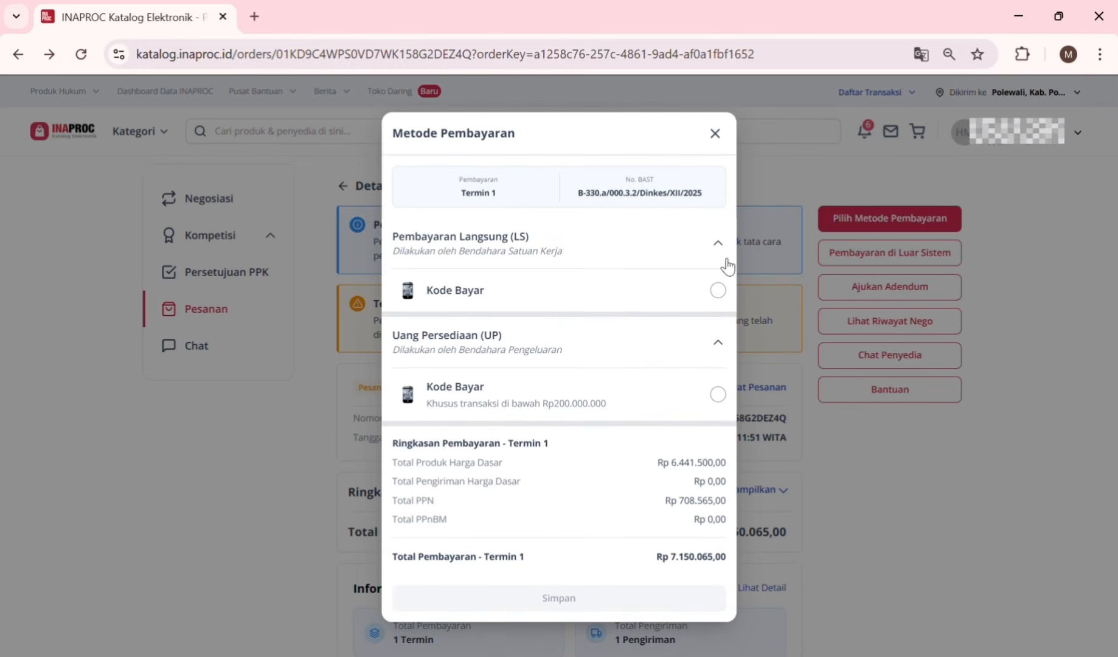
pyautogui.click(718, 394)
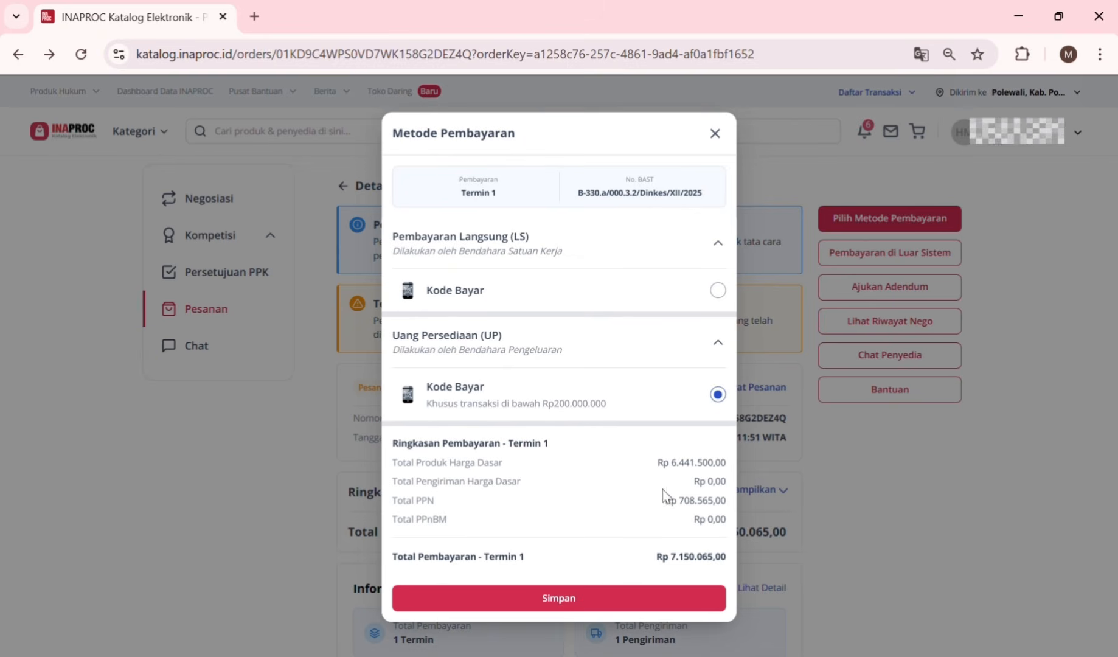